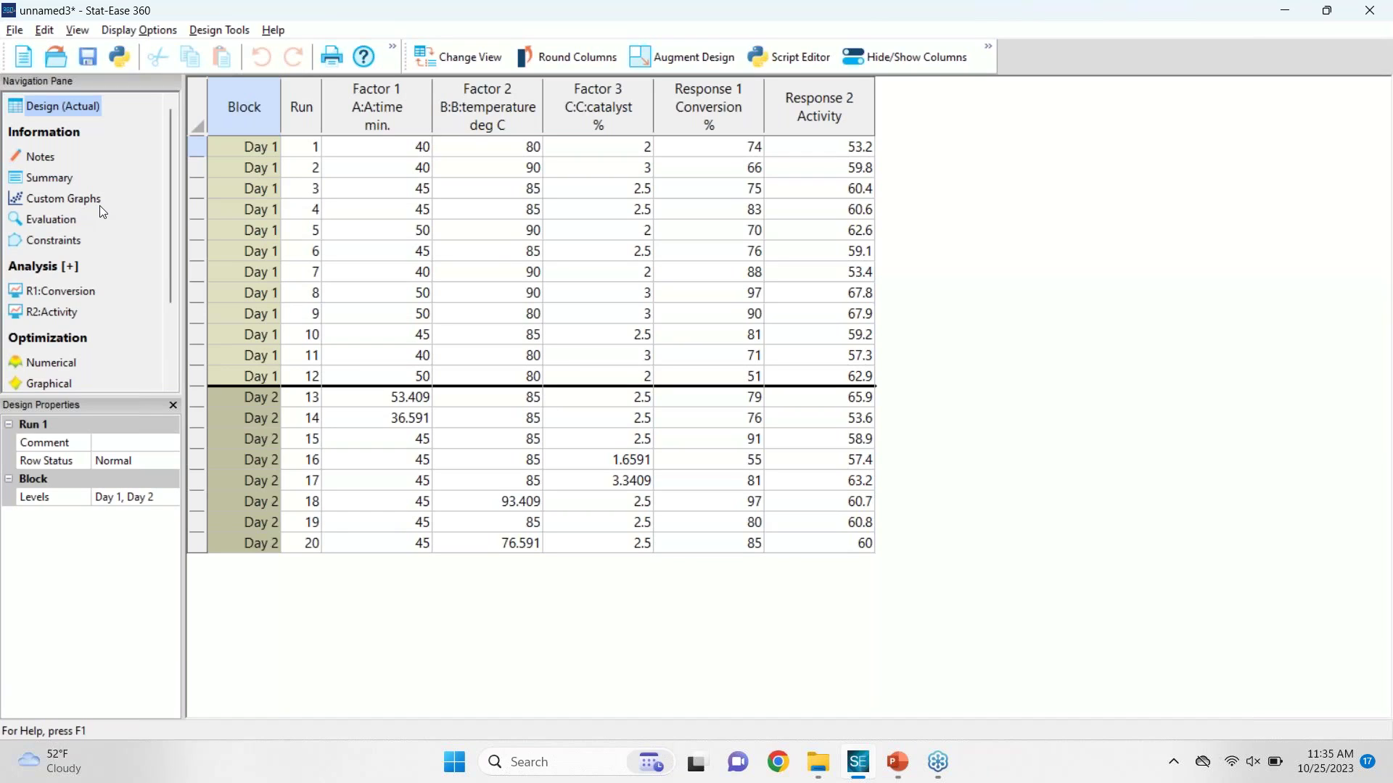
Step: Open the custom graphs scatterplot and set its Y1 axis to B:B:temperature
click(94, 207)
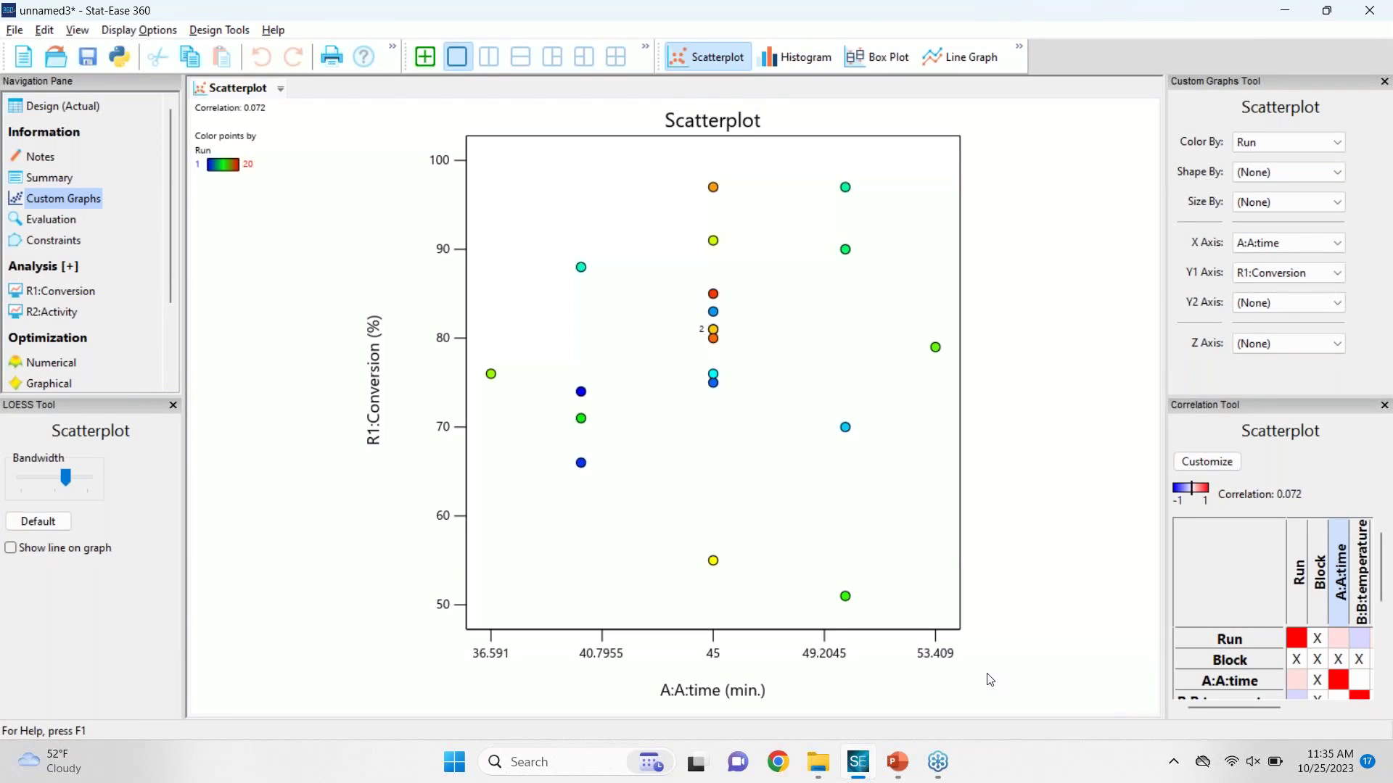
click(1292, 278)
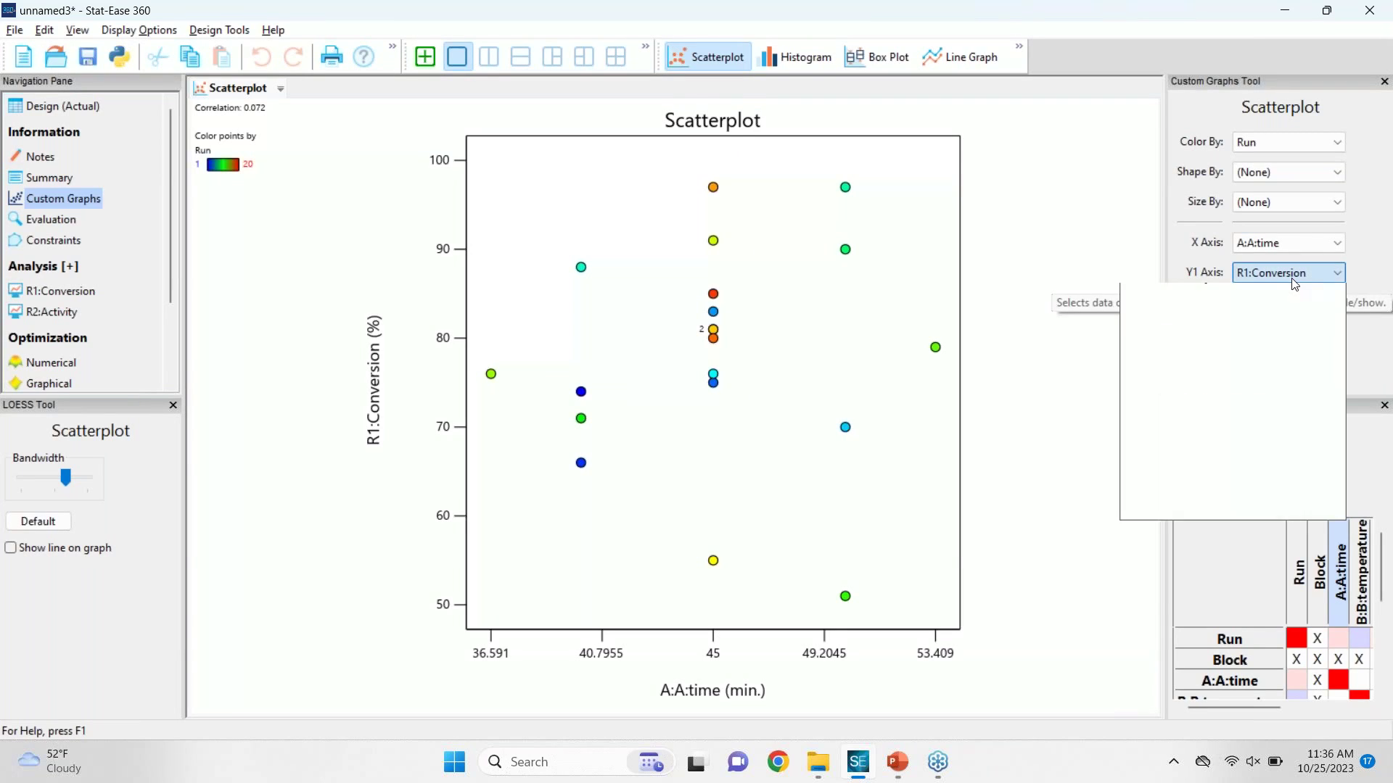
click(1364, 238)
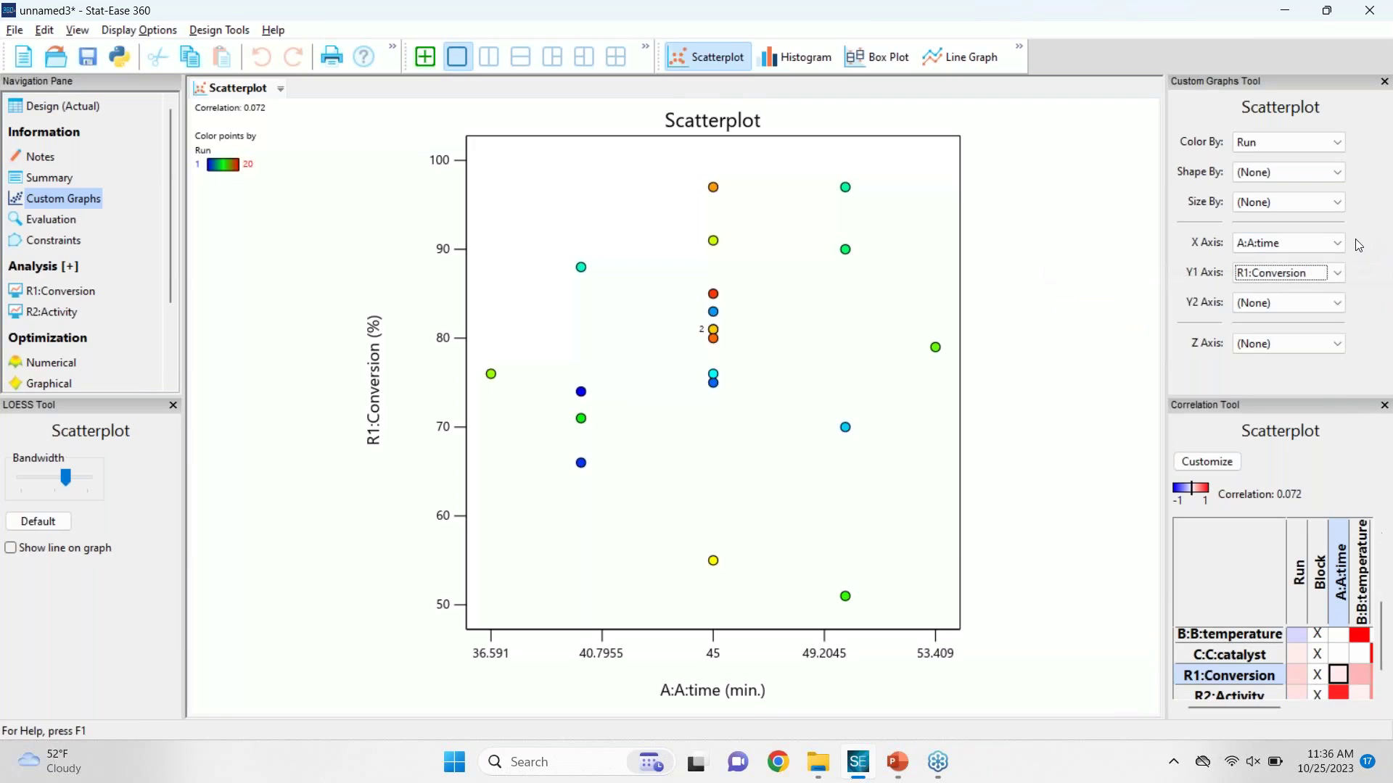
click(1307, 275)
click(1131, 308)
key(Escape)
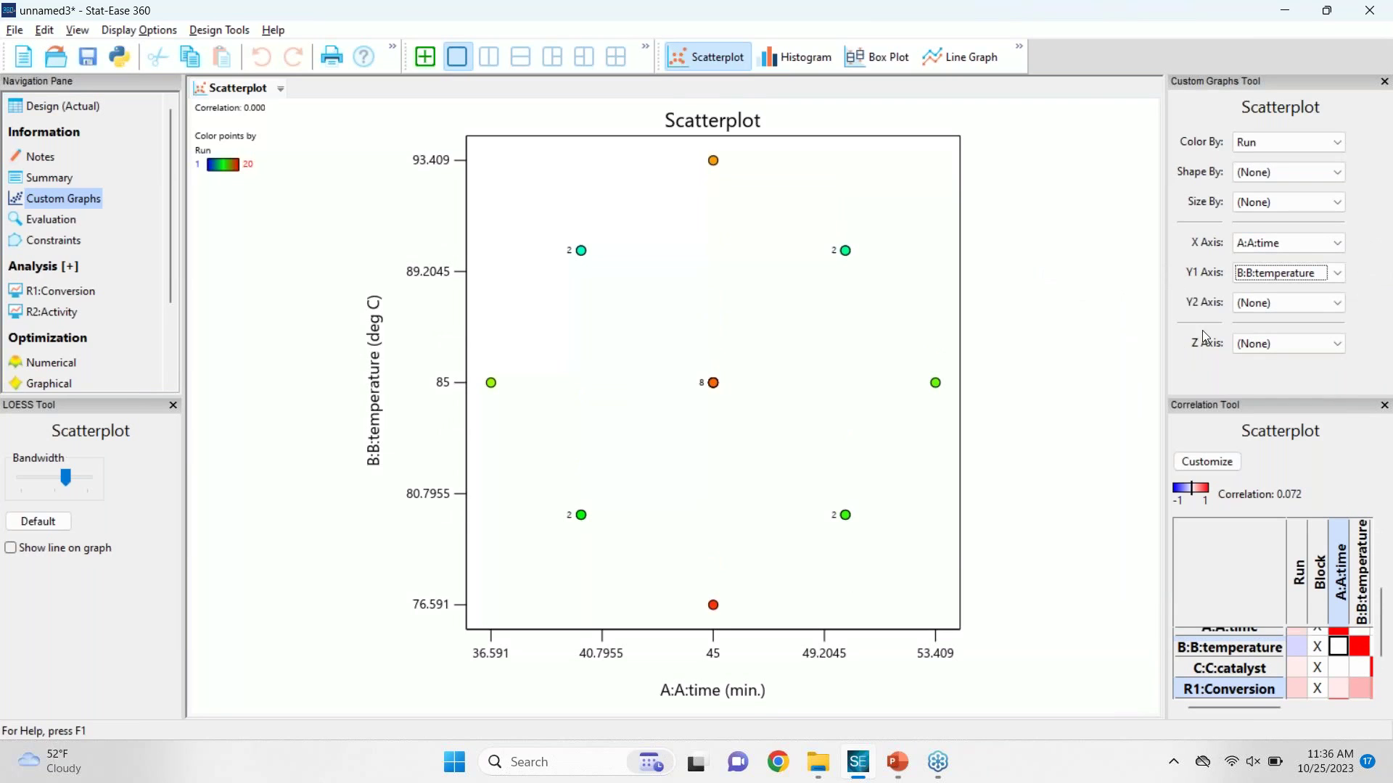
Step: Set the scatterplot's Z axis to R1:Conversion and rotate the 3D plot to inspect the points
click(1283, 346)
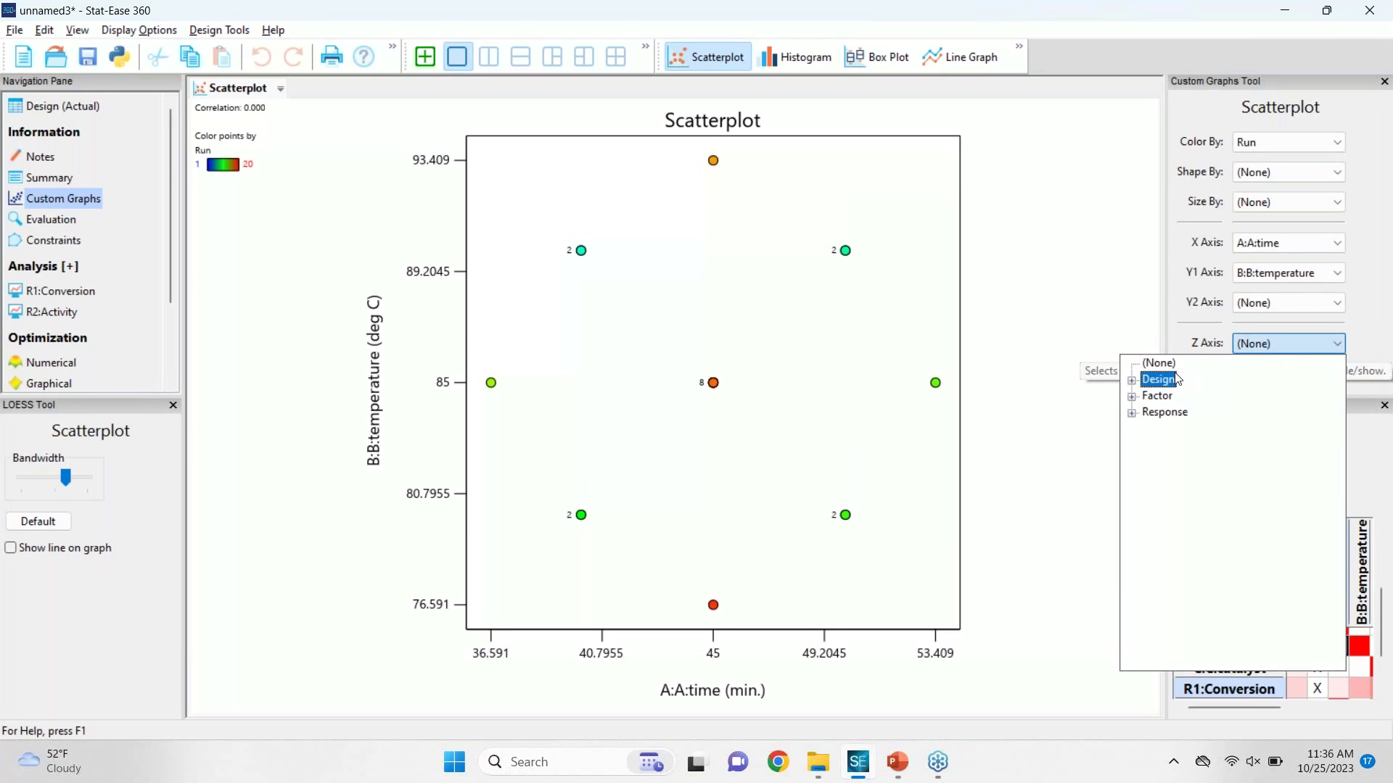
click(1133, 412)
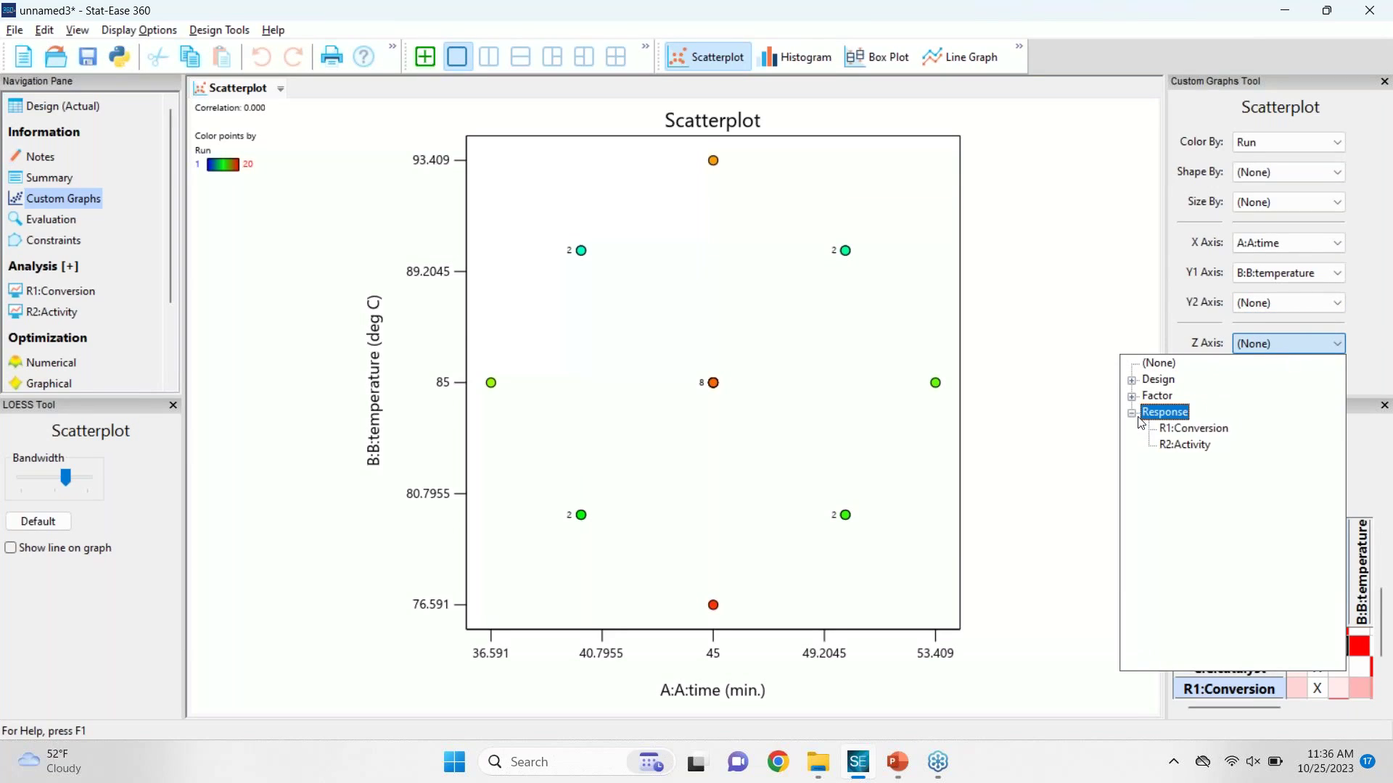
click(1182, 428)
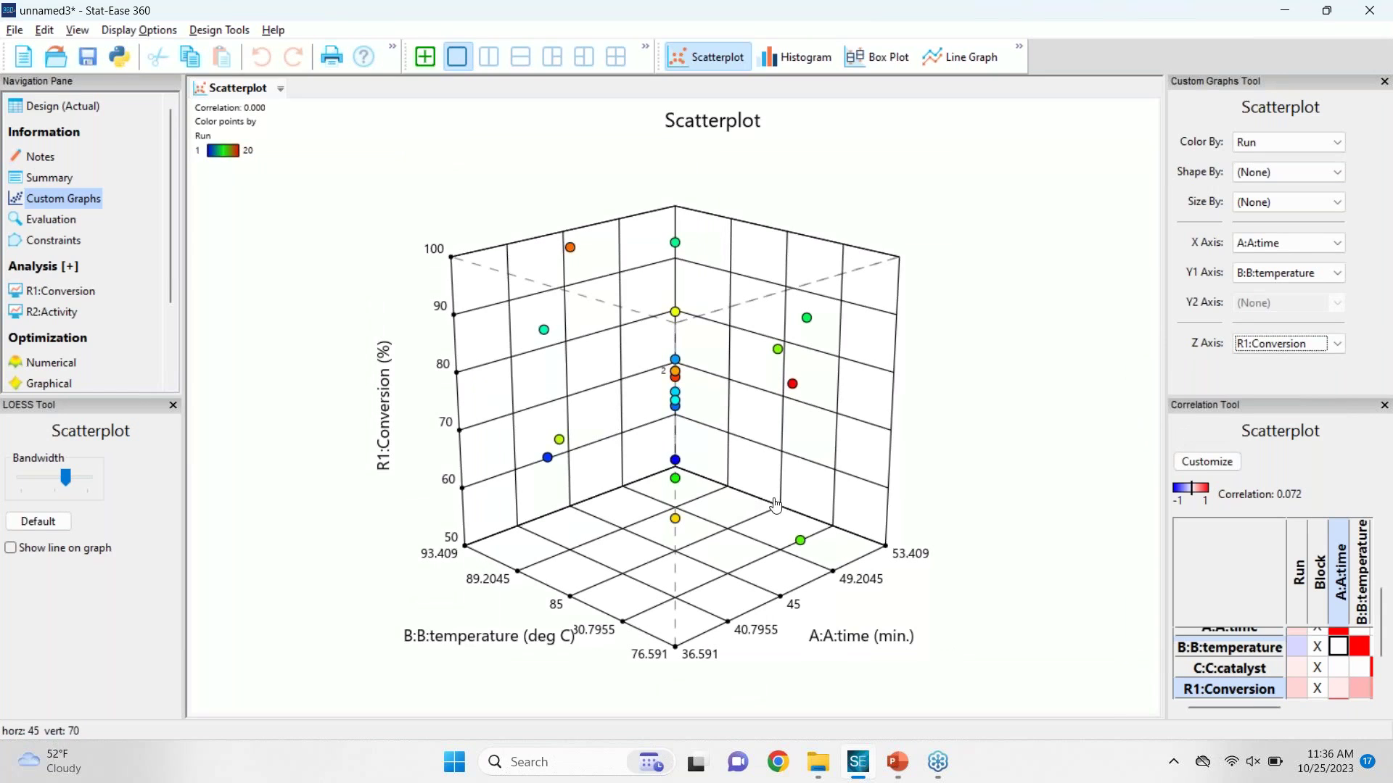
mouse_move(720, 517)
mouse_down()
mouse_move(742, 516)
mouse_move(726, 521)
mouse_up()
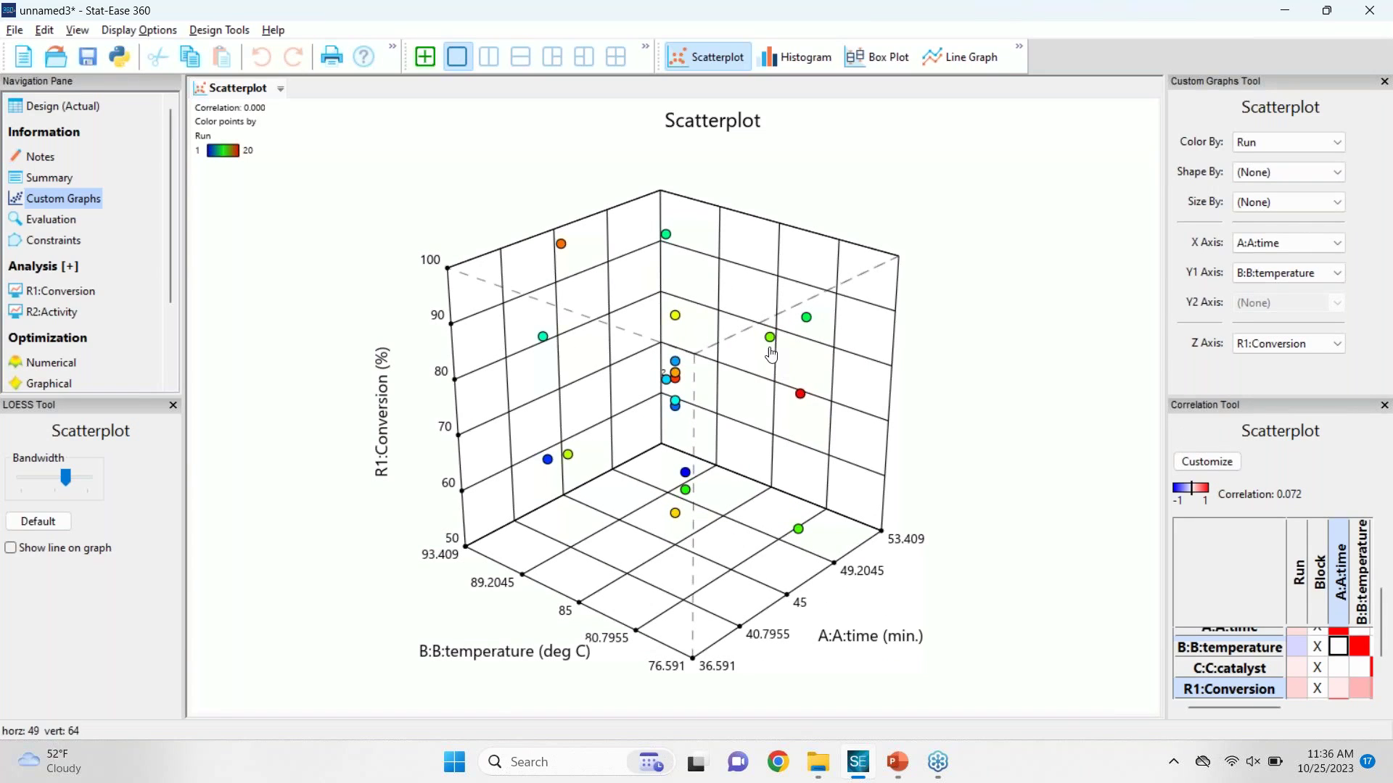
drag(825, 382, 805, 385)
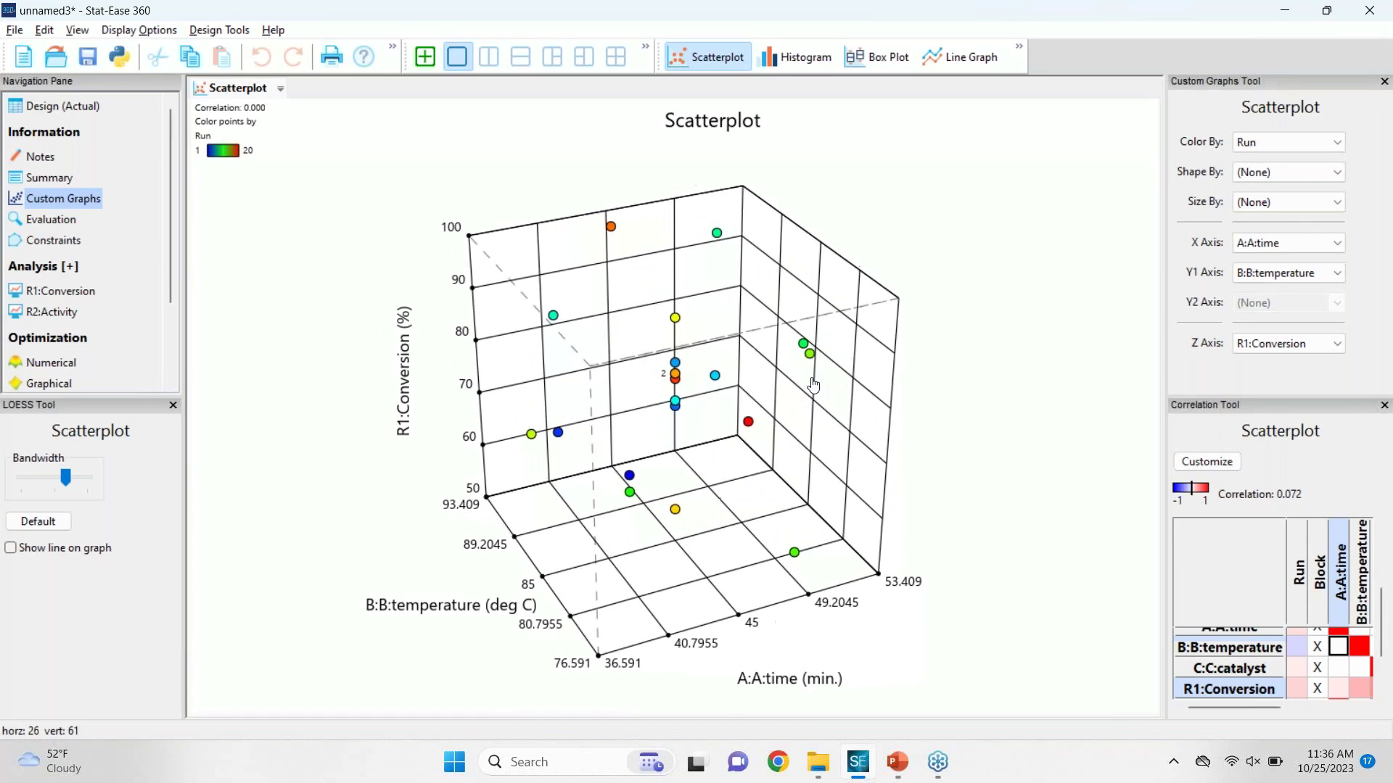
Step: Size the scatterplot points by R1:Conversion and rotate the 3D plot to view them from several angles
click(1302, 172)
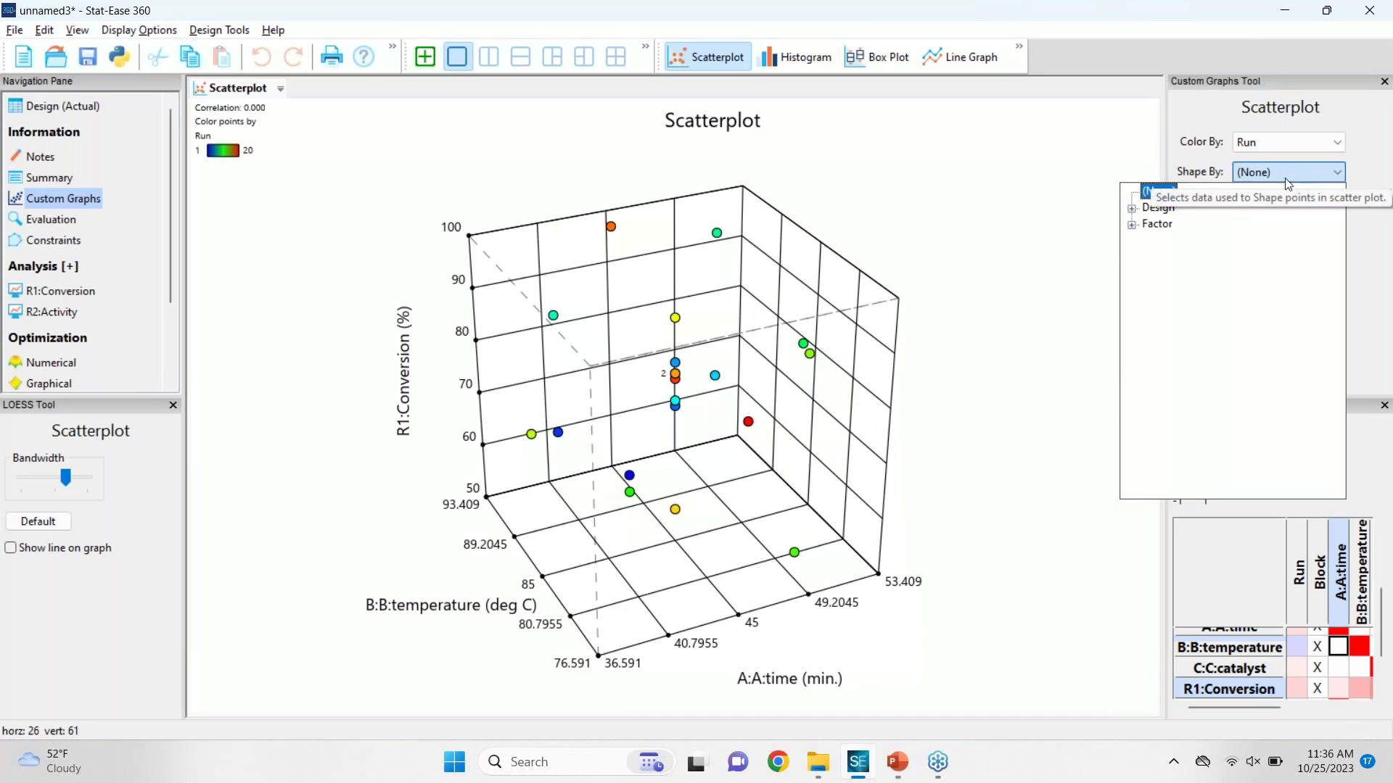
click(1203, 116)
click(1299, 202)
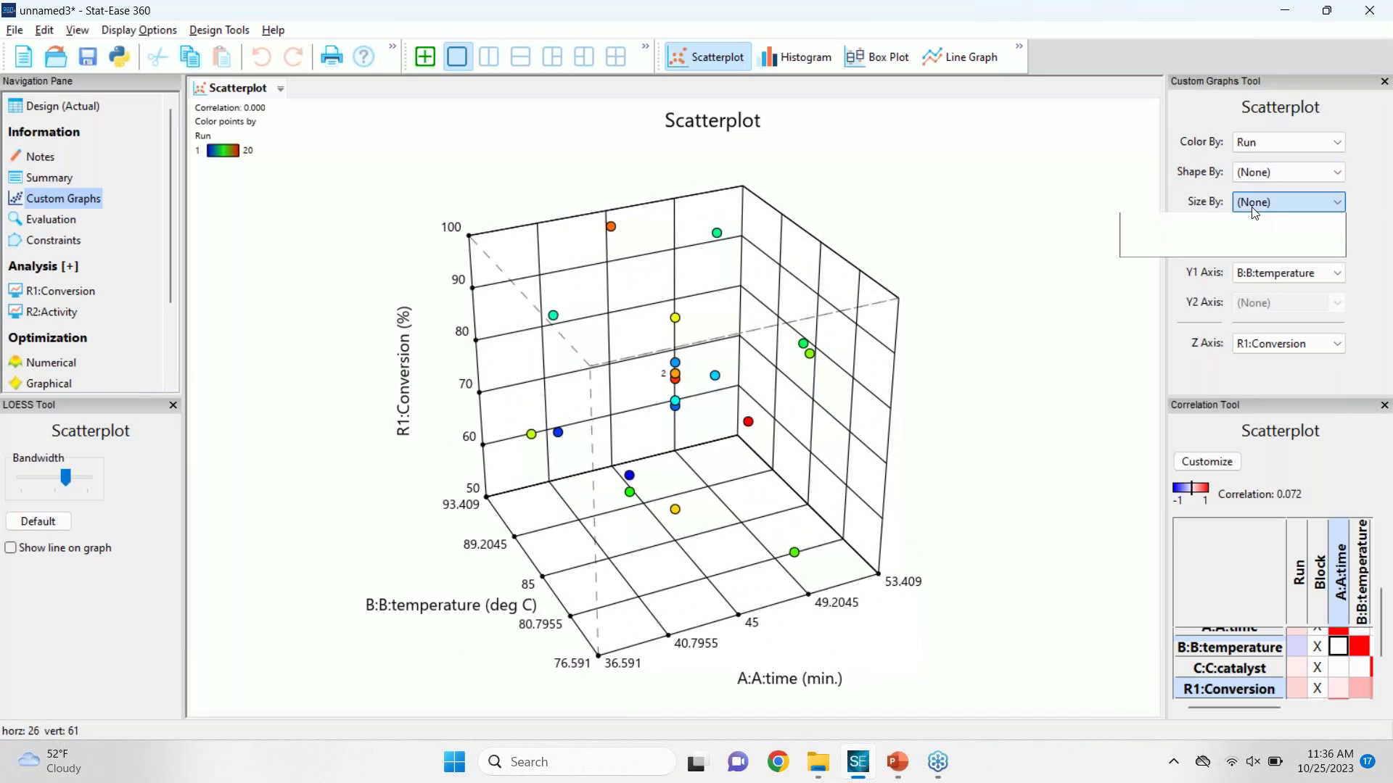
click(1132, 272)
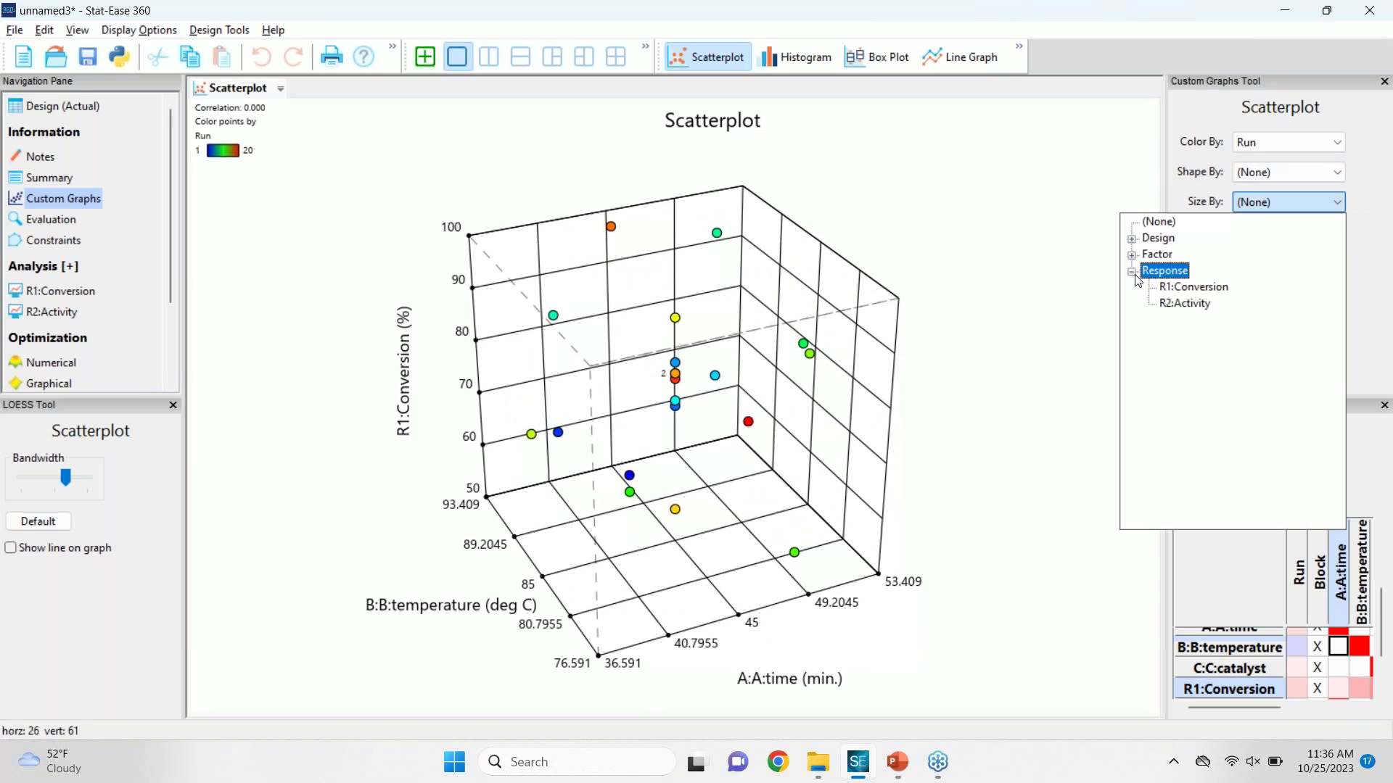
click(1177, 287)
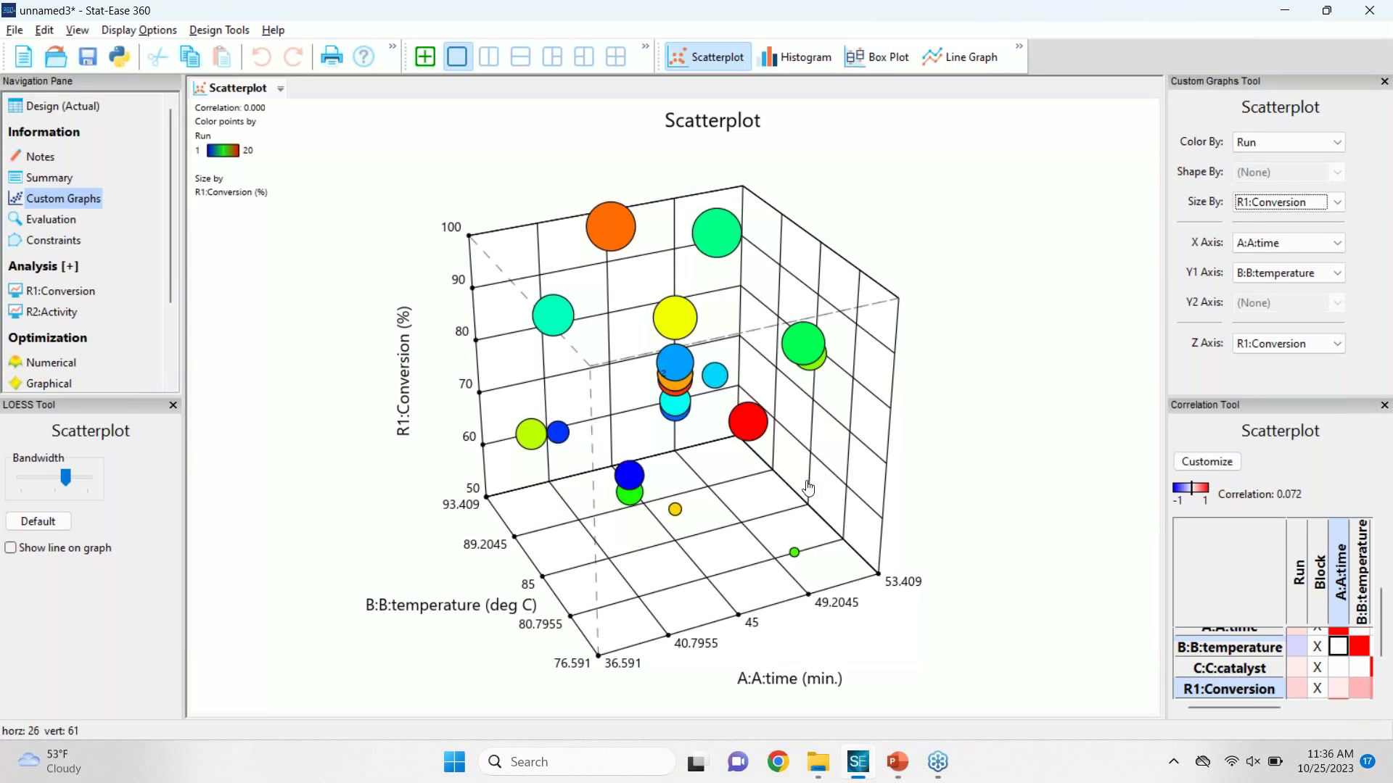
drag(822, 488, 831, 487)
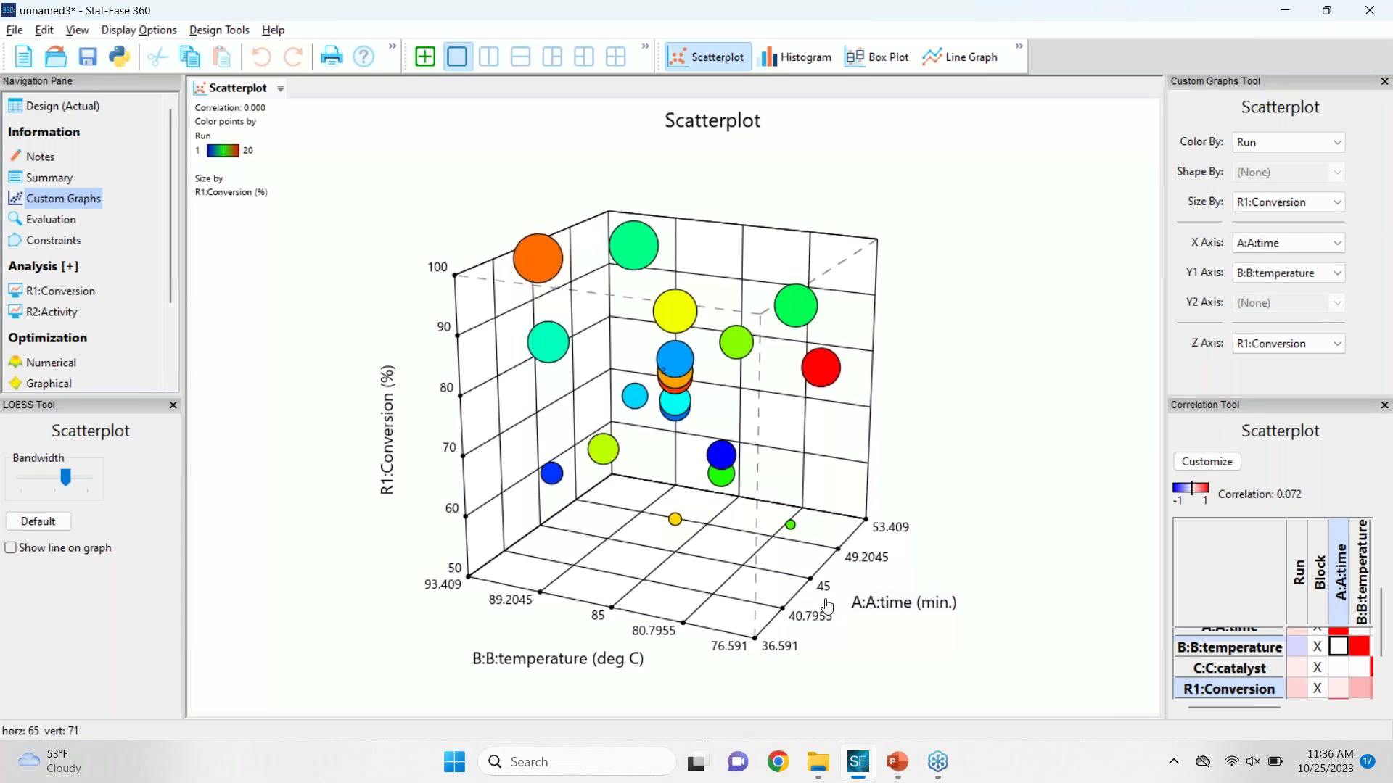
drag(882, 555, 874, 506)
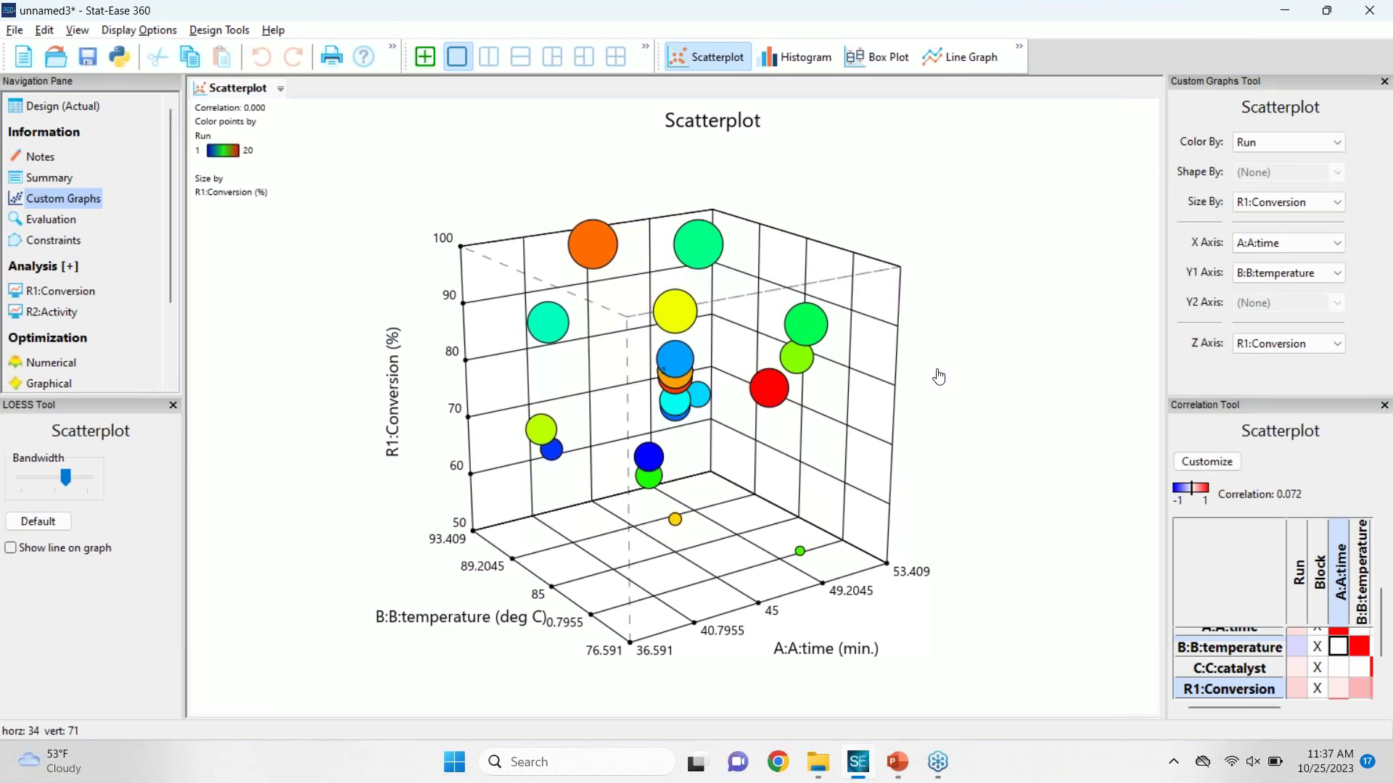
Step: Switch to the PowerPoint slide show, advance to the Analysis Summary Improvements slide, and return to Stat-Ease 360
key(alt+Tab)
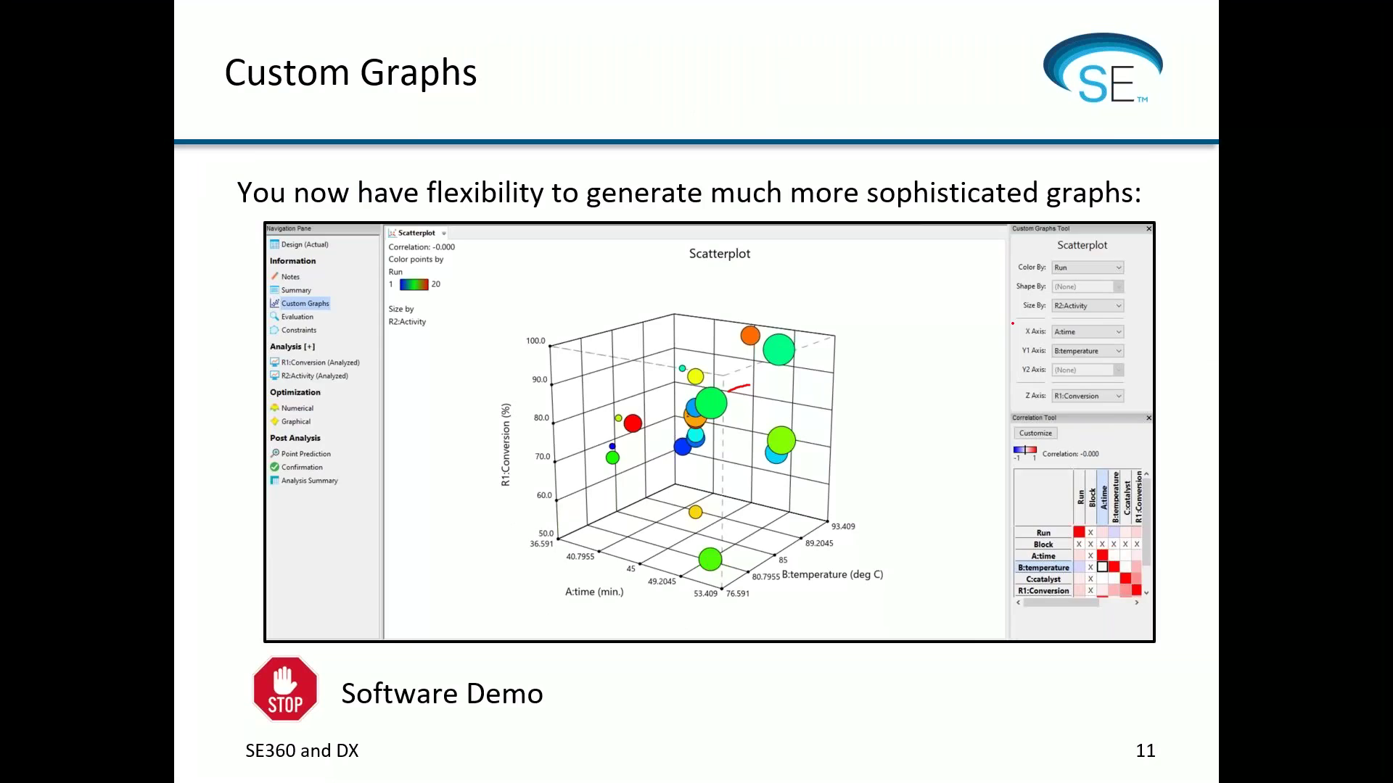
key(Right)
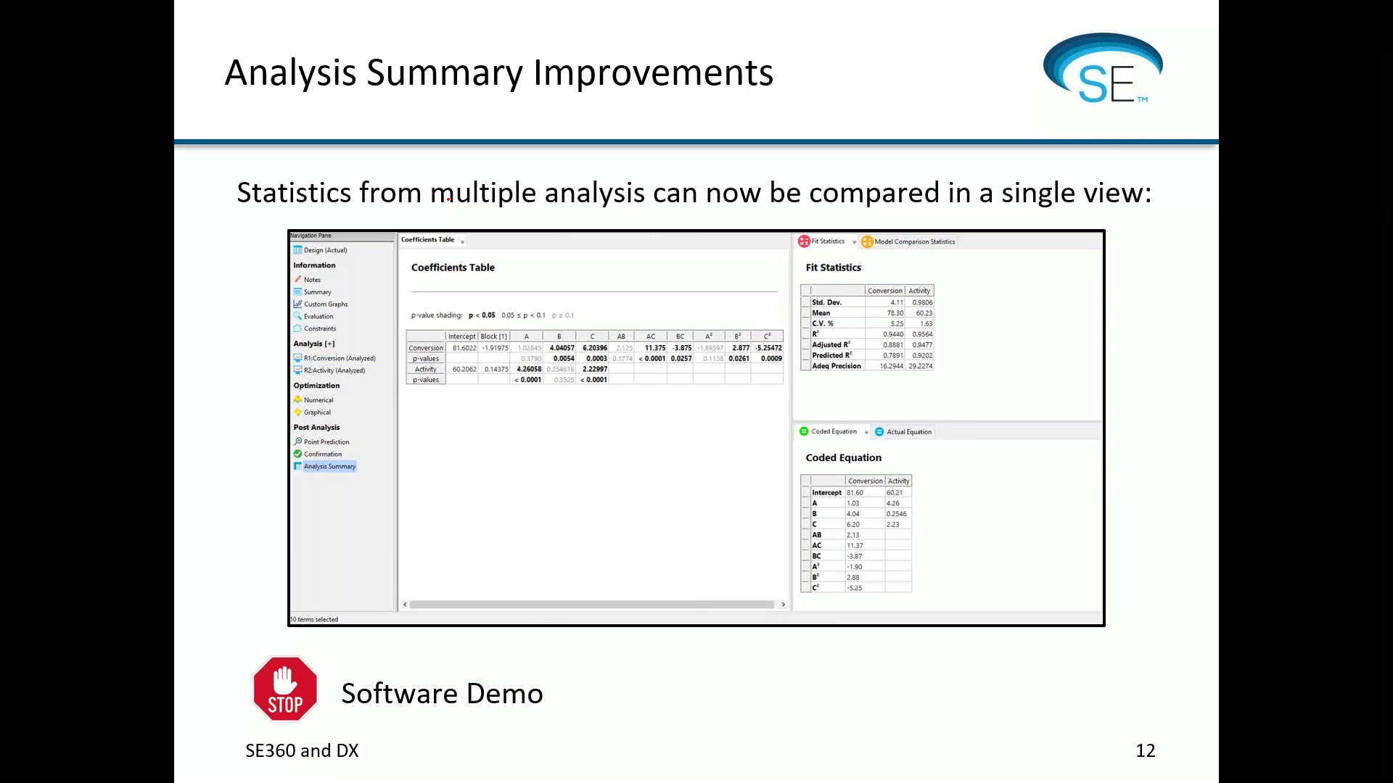
key(alt+Tab)
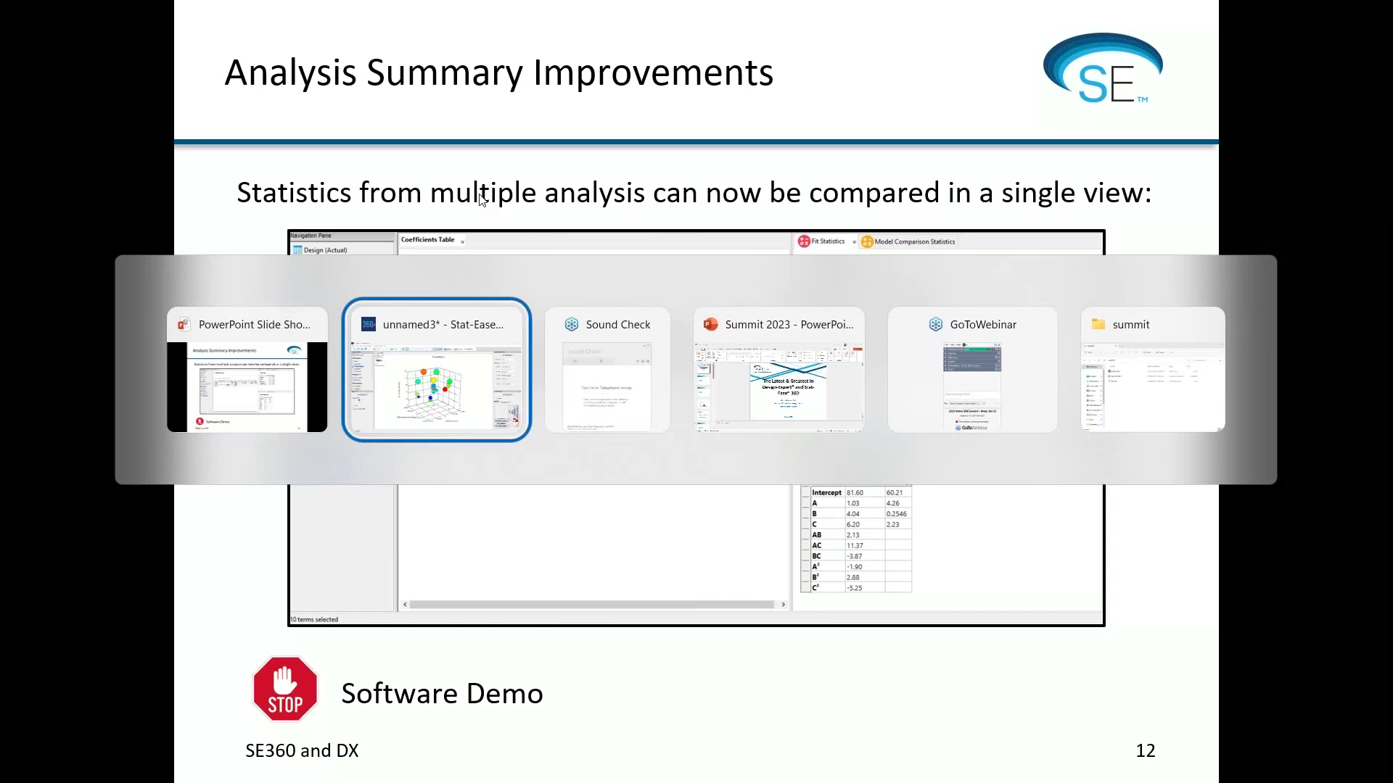
Step: Review the design table, then view the Analysis Summary of the current design
scroll(101, 290, down, 3)
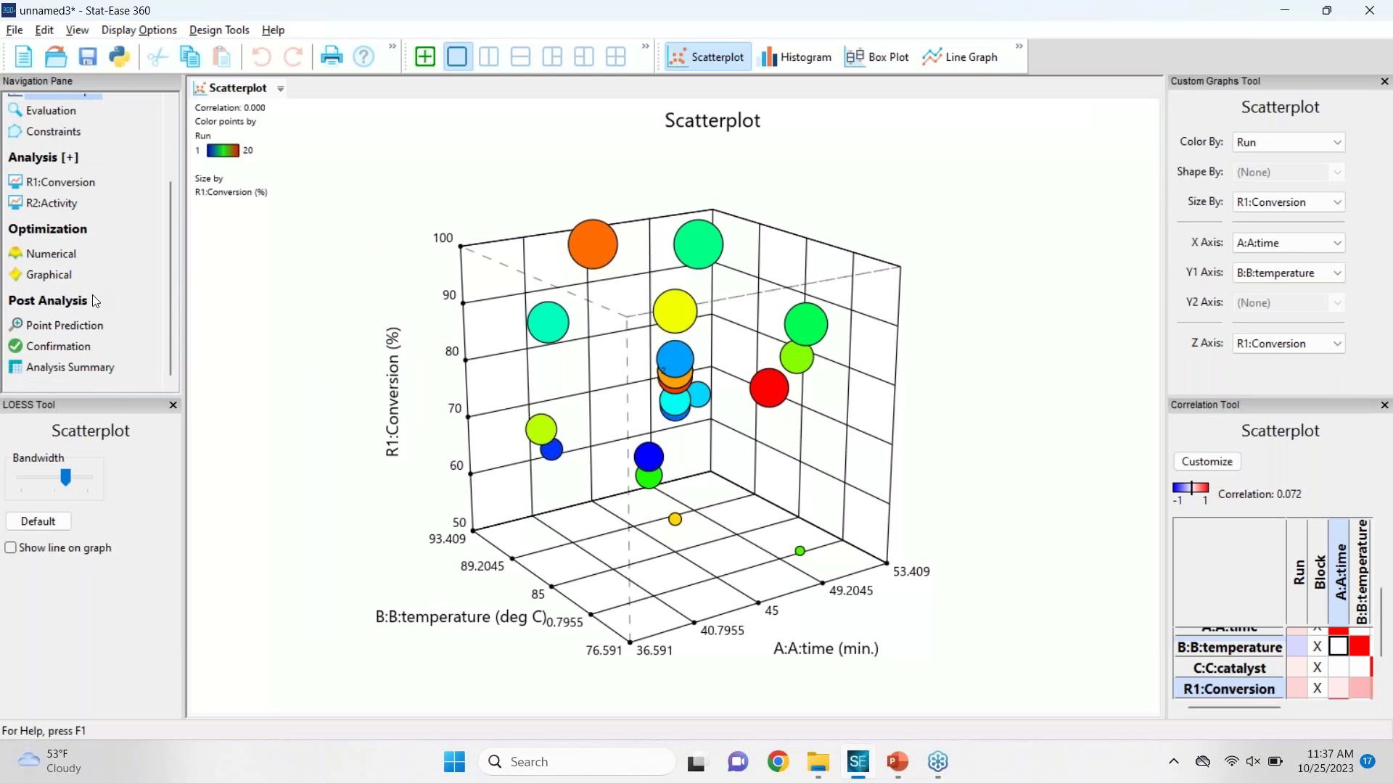
scroll(94, 218, up, 3)
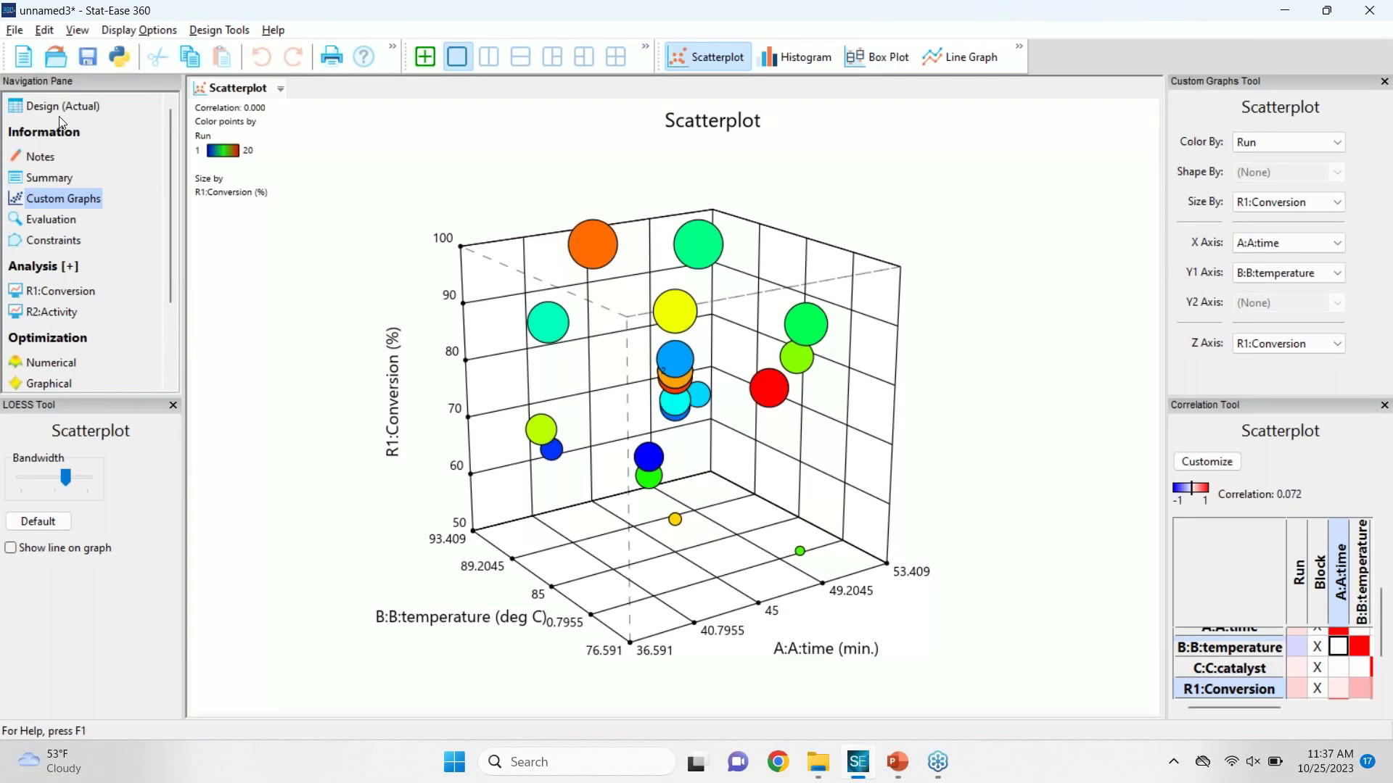
click(64, 107)
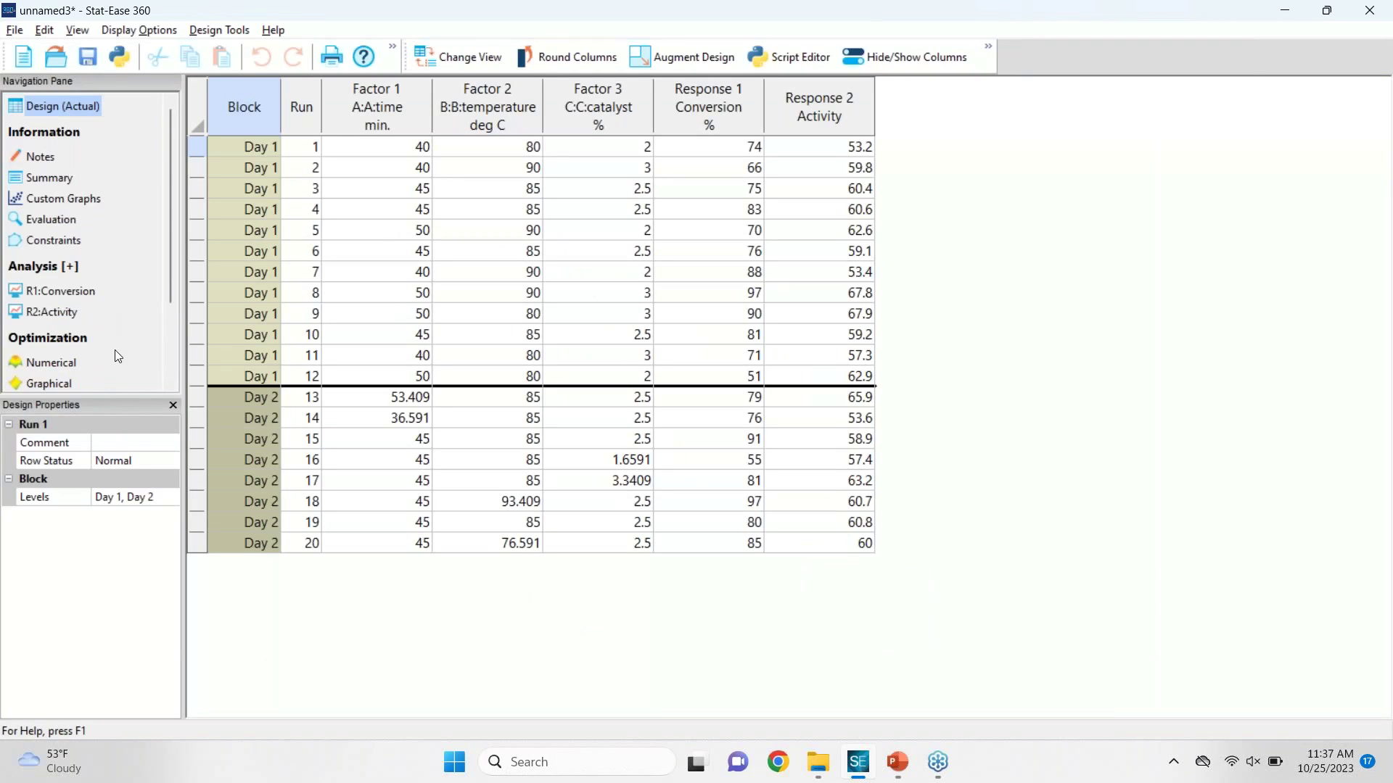
scroll(118, 356, down, 3)
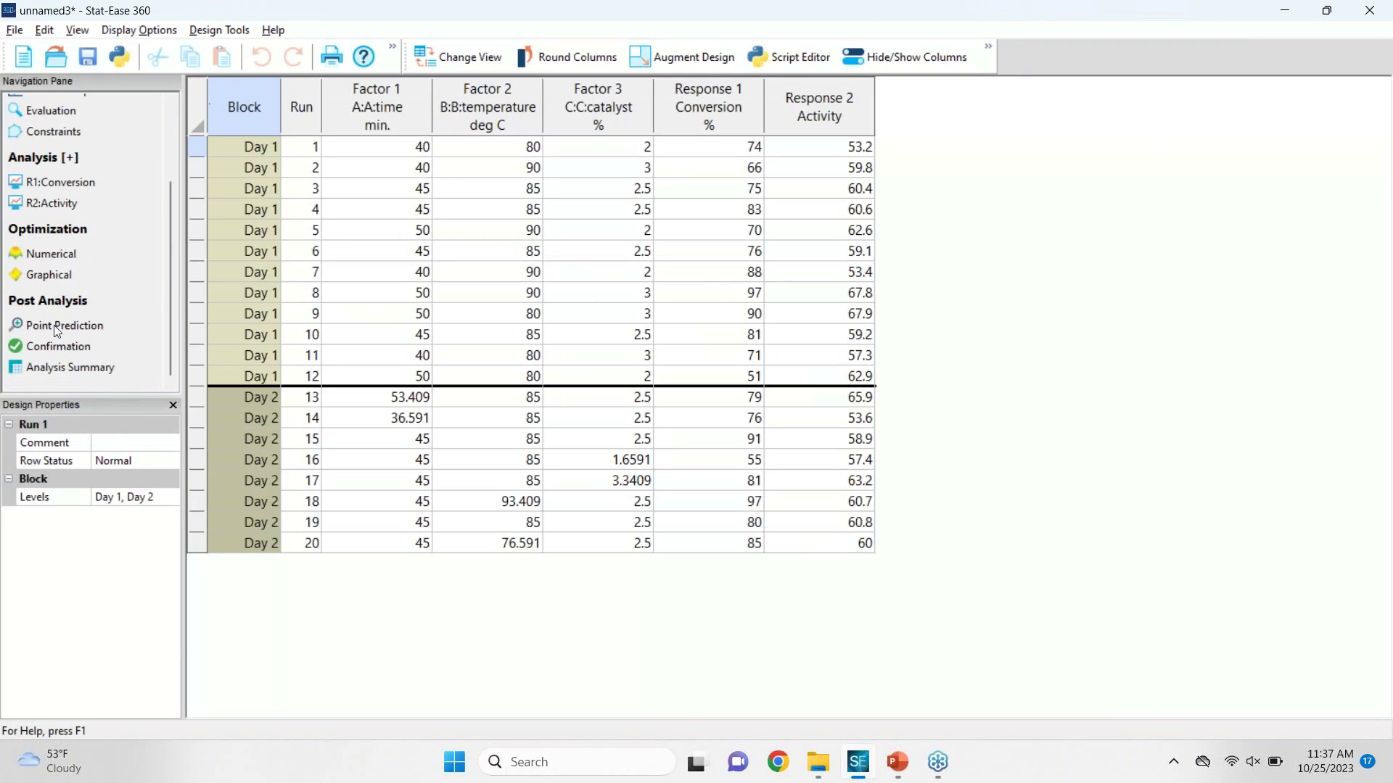
click(53, 369)
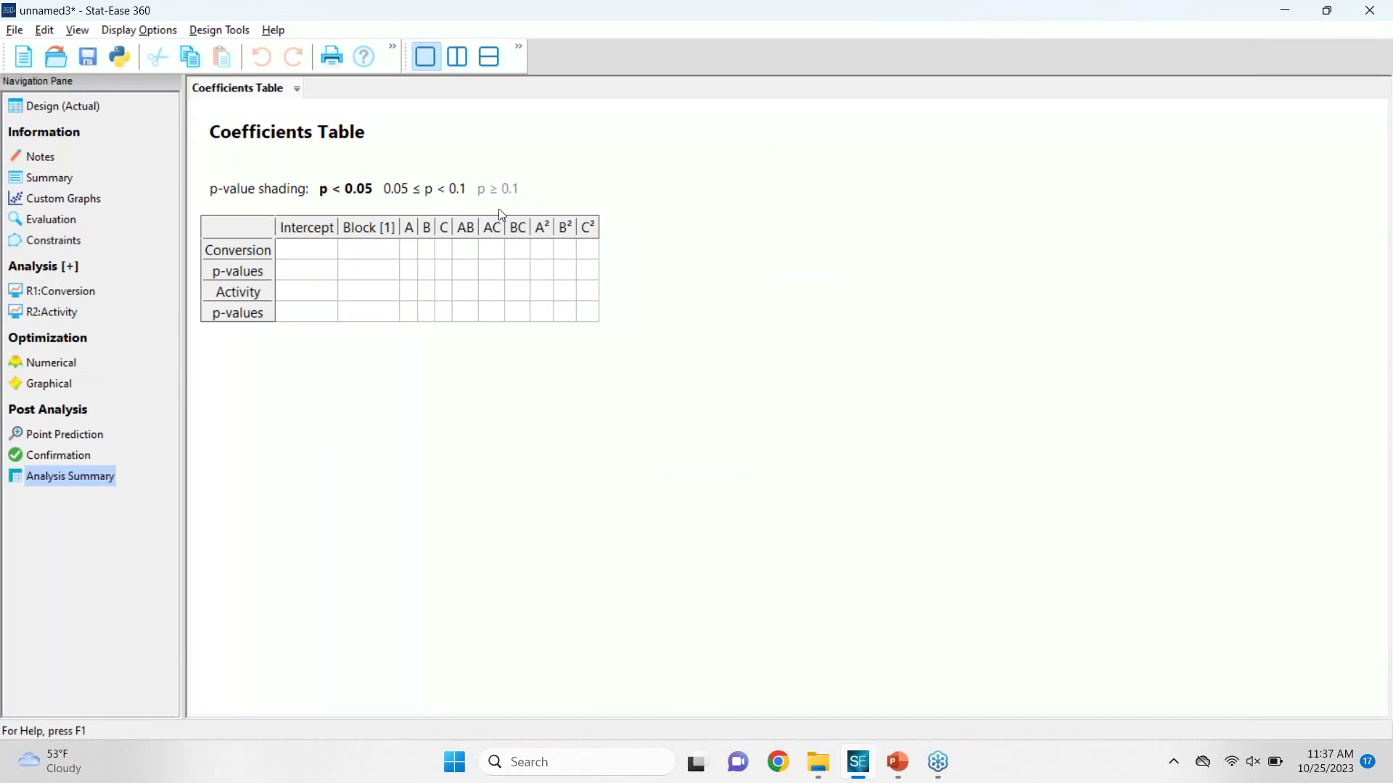
Step: Load the Chemical Conversion (Analyzed) tutorial data set
click(264, 29)
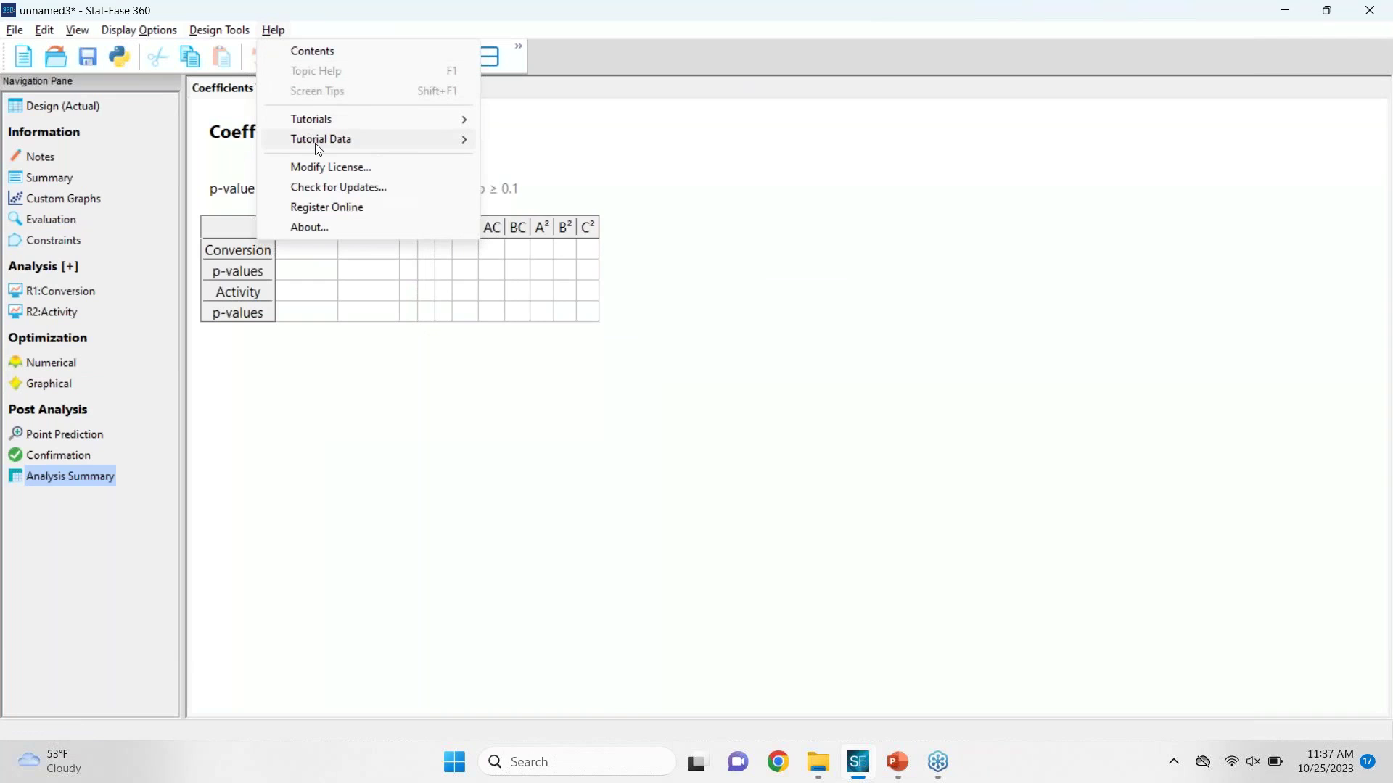
mouse_move(319, 149)
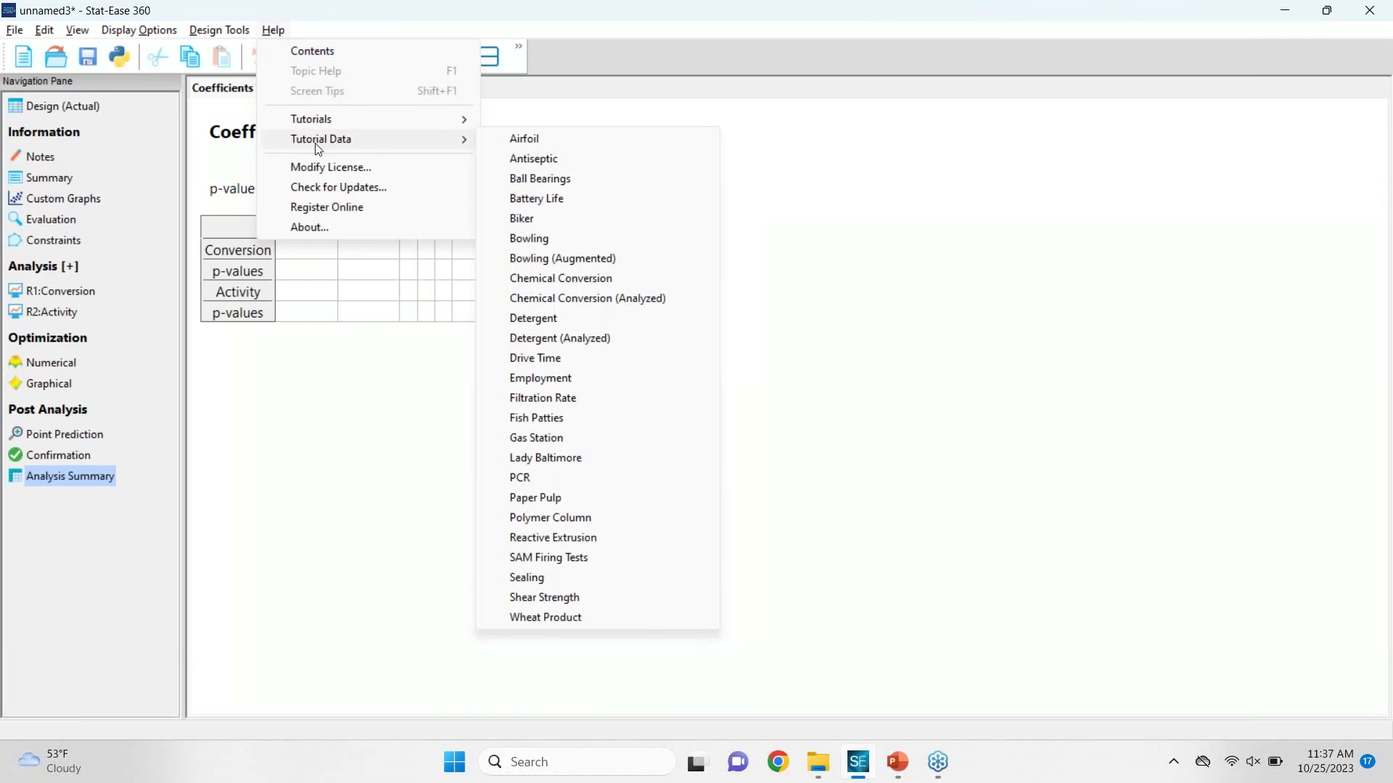
click(680, 305)
click(731, 374)
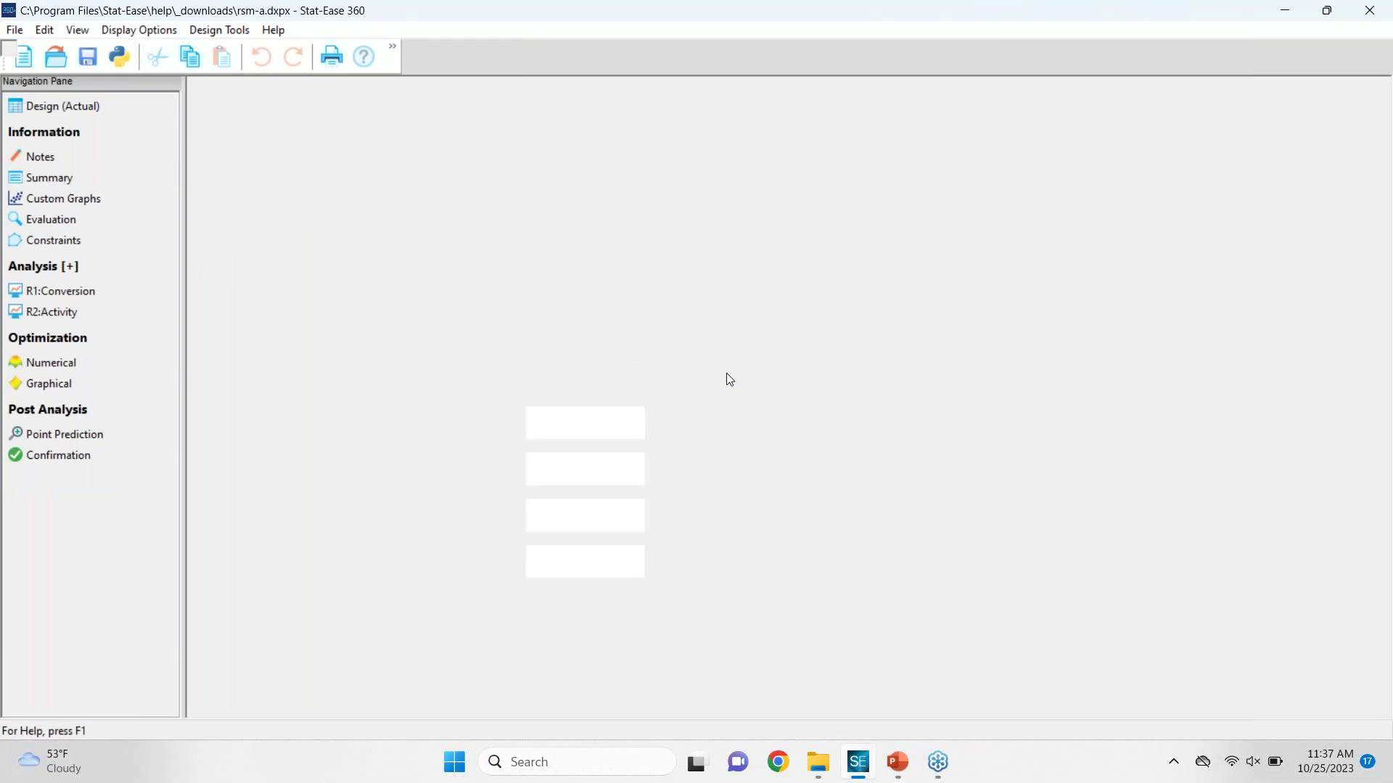
Step: View the loaded design table, then open its Analysis Summary and examine the Coefficients Table for Conversion and Activity
click(81, 105)
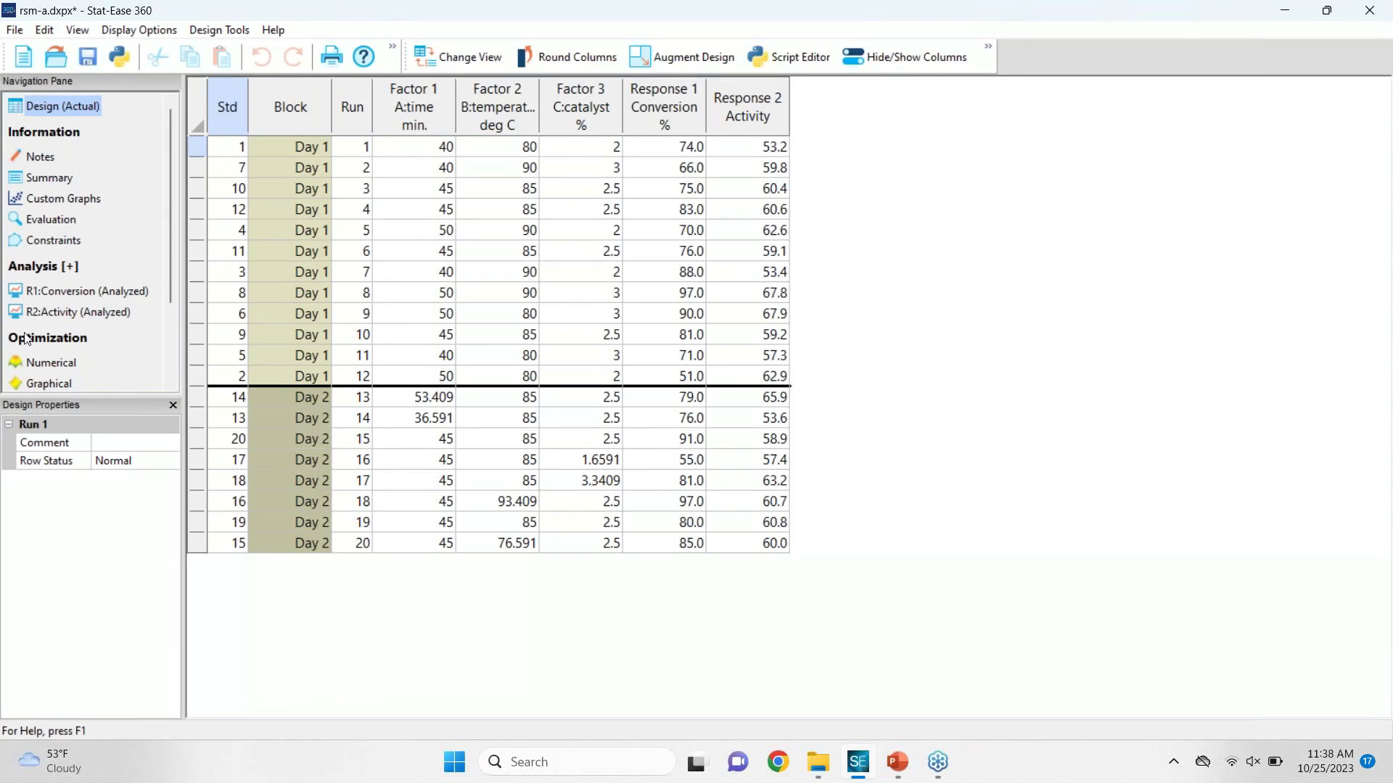
scroll(36, 341, down, 3)
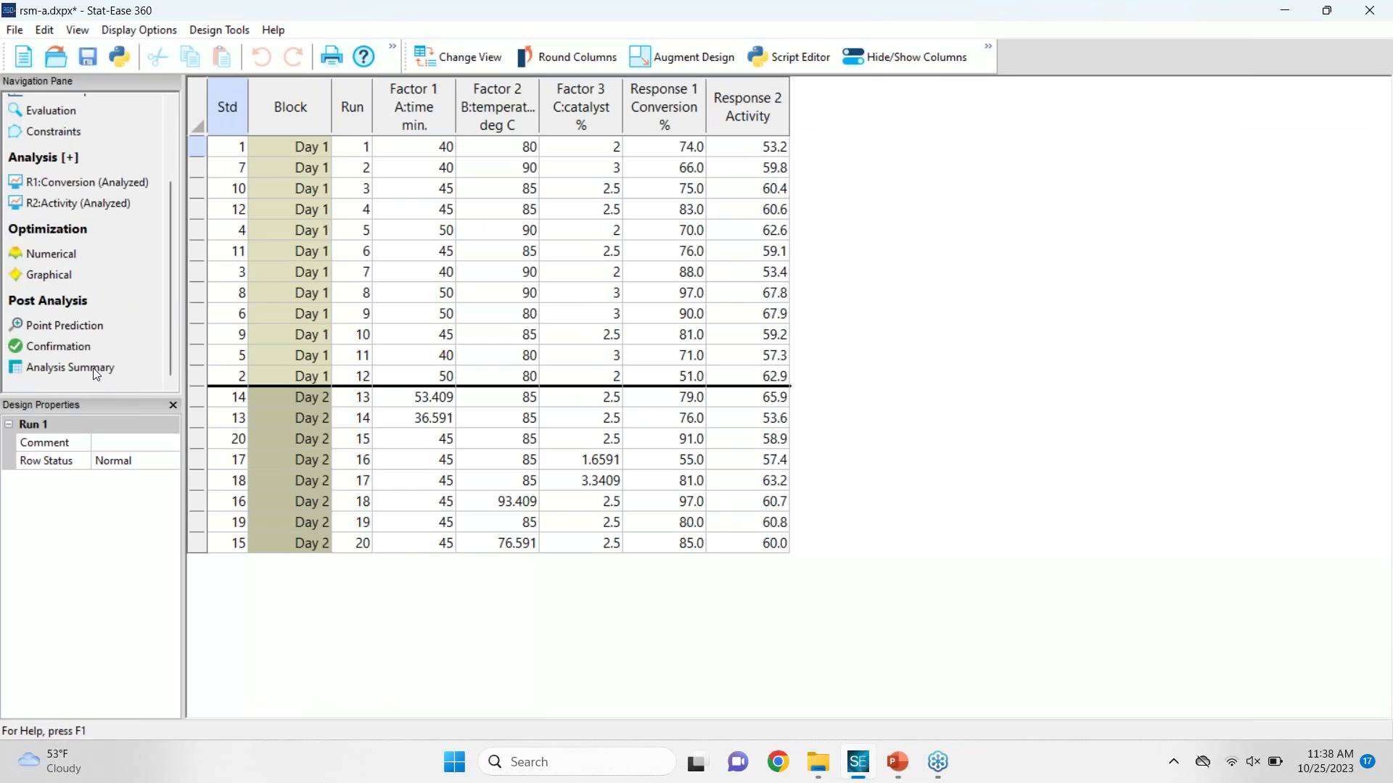
click(73, 368)
drag(514, 707, 442, 705)
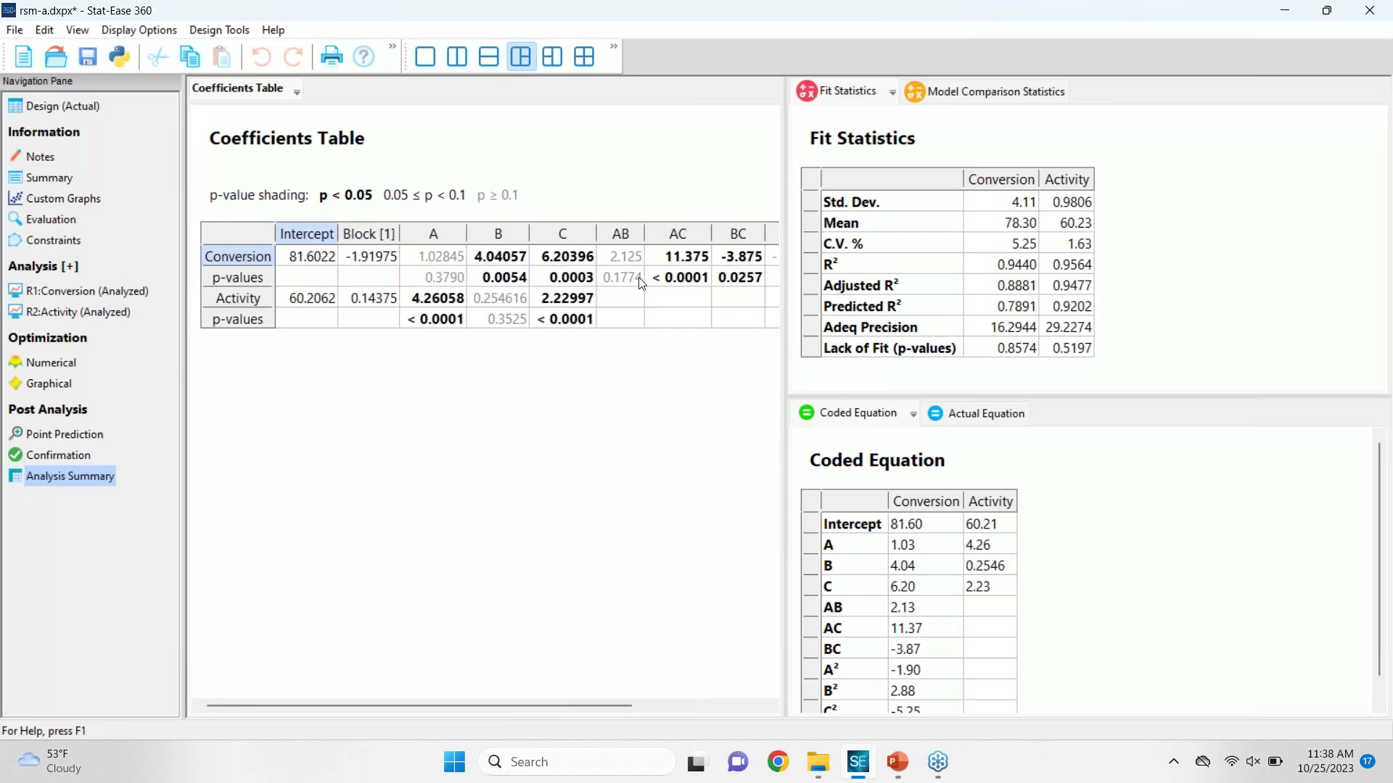
mouse_move(435, 706)
mouse_down()
mouse_move(516, 706)
mouse_move(436, 703)
mouse_up()
Step: Highlight Conversion's R² and Adjusted R² in Fit Statistics, then select the Model Comparison Statistics for both responses
drag(1015, 264, 1025, 293)
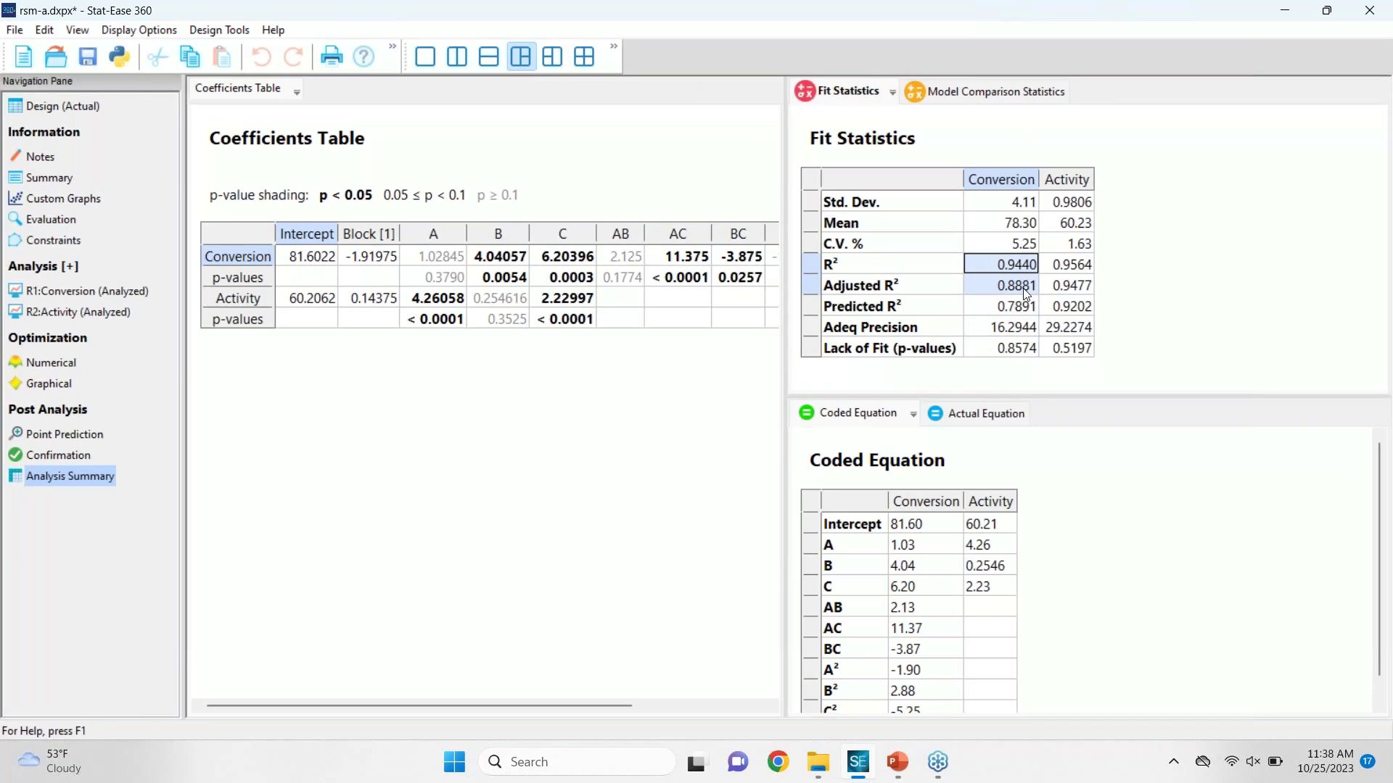
click(959, 90)
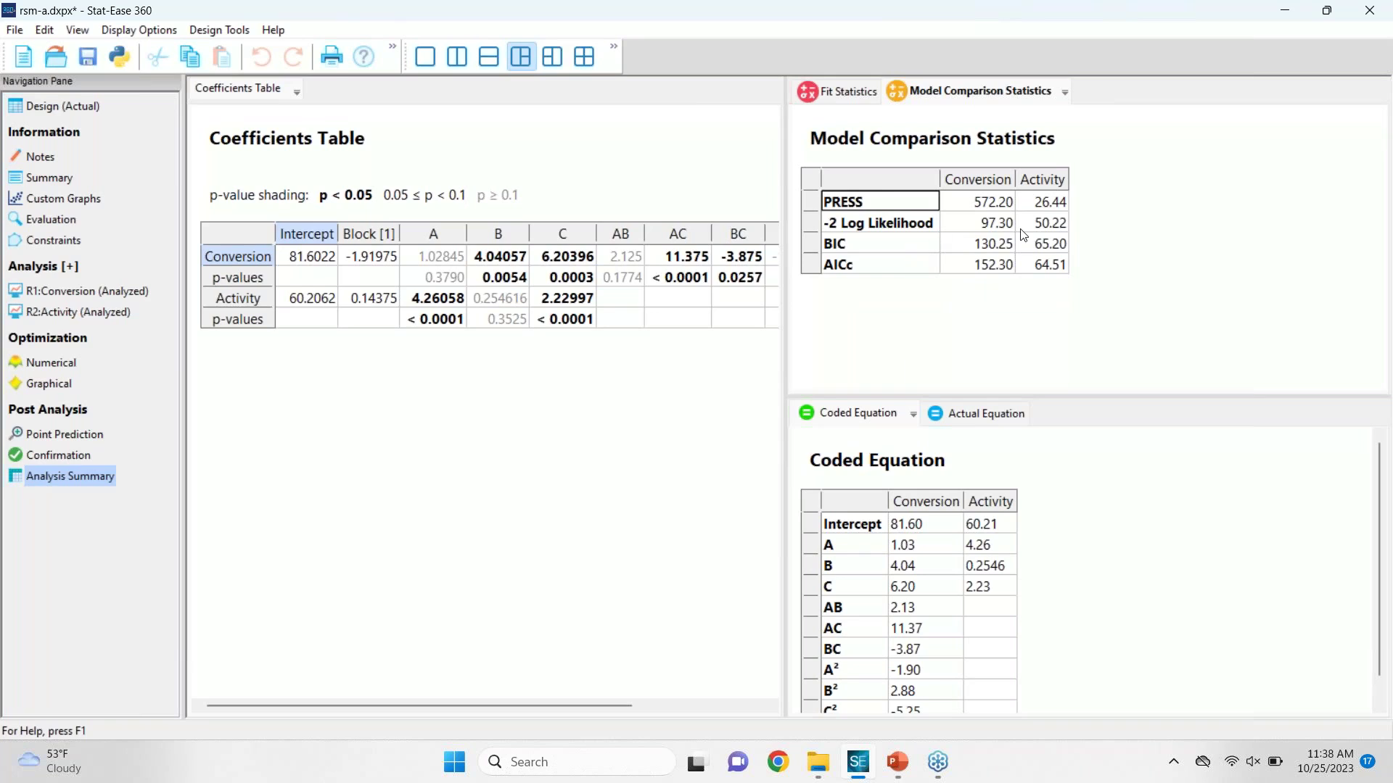
drag(985, 205, 1042, 277)
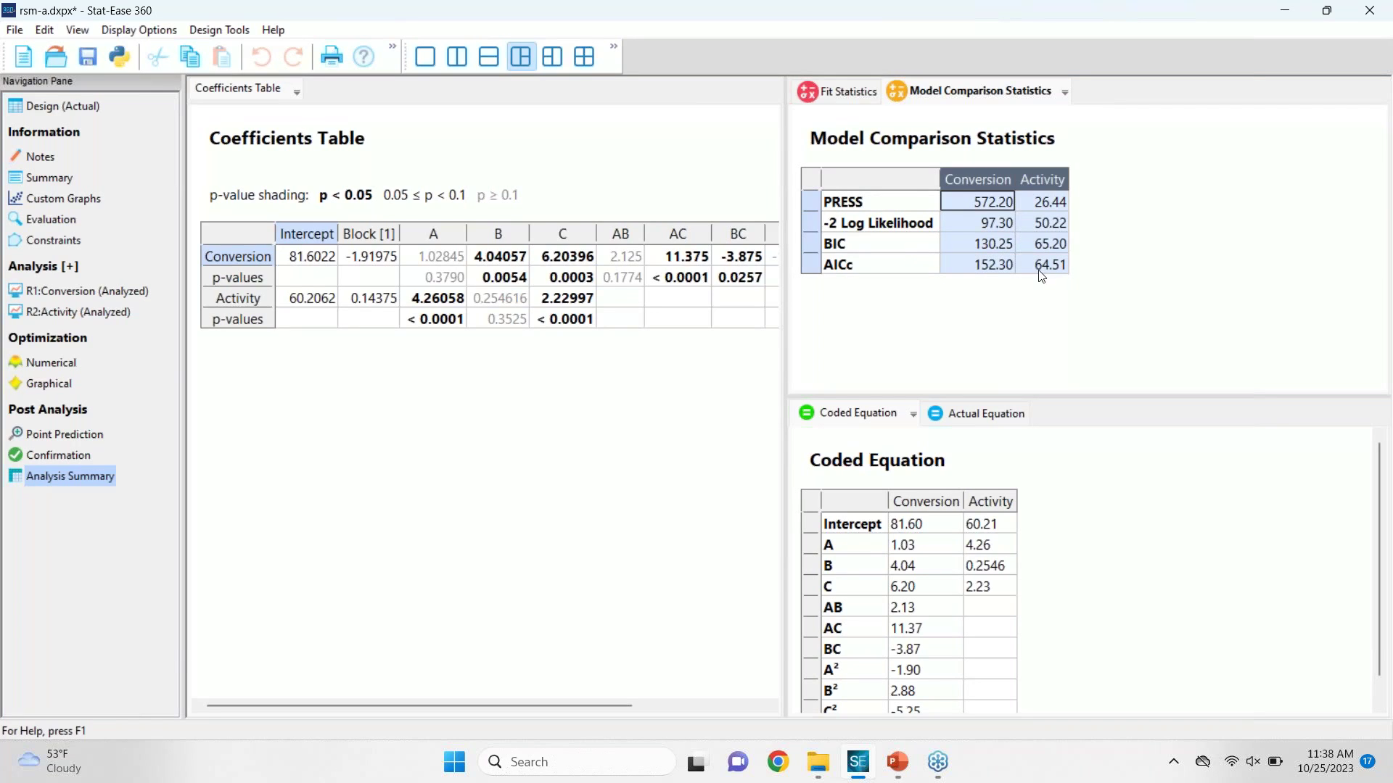
Step: Examine the Actual Equation coefficients for both responses, then return to the Coded Equation
click(998, 421)
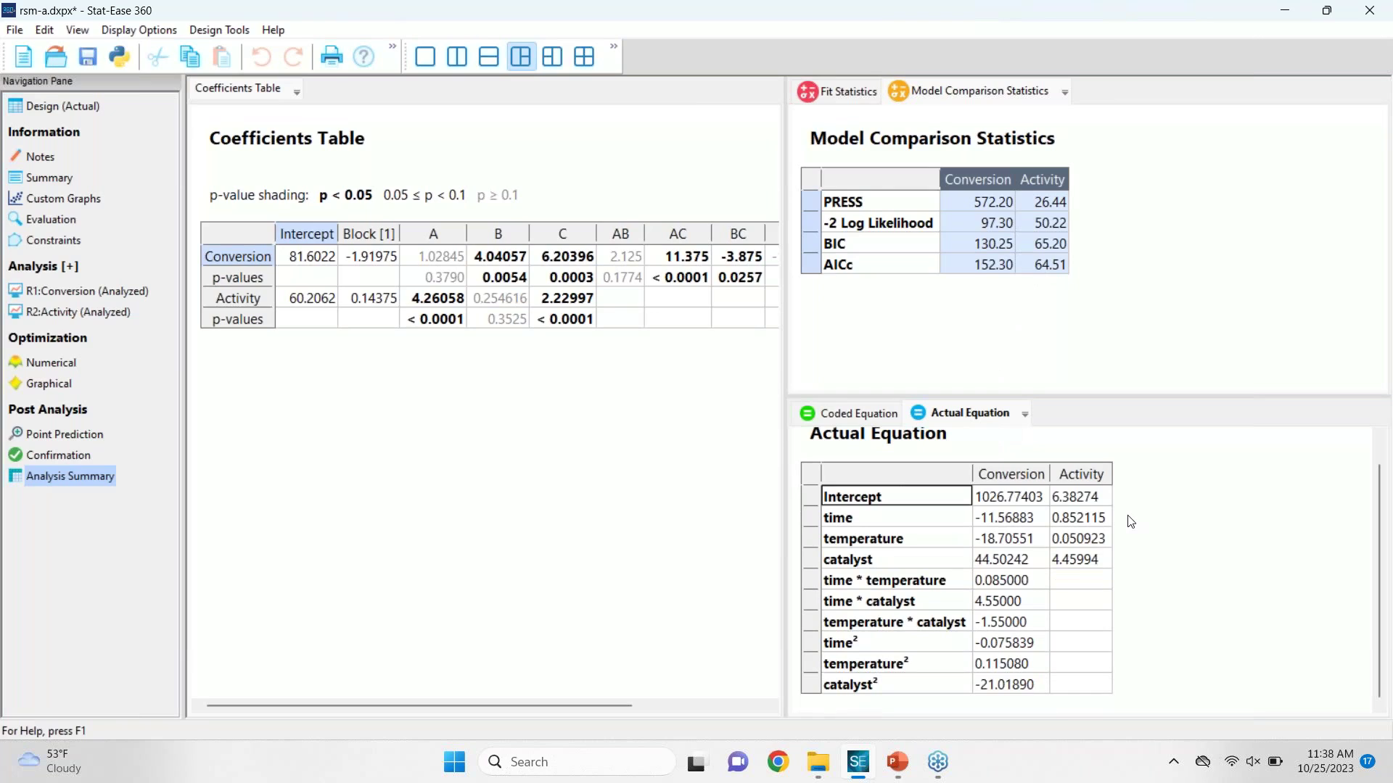
click(867, 420)
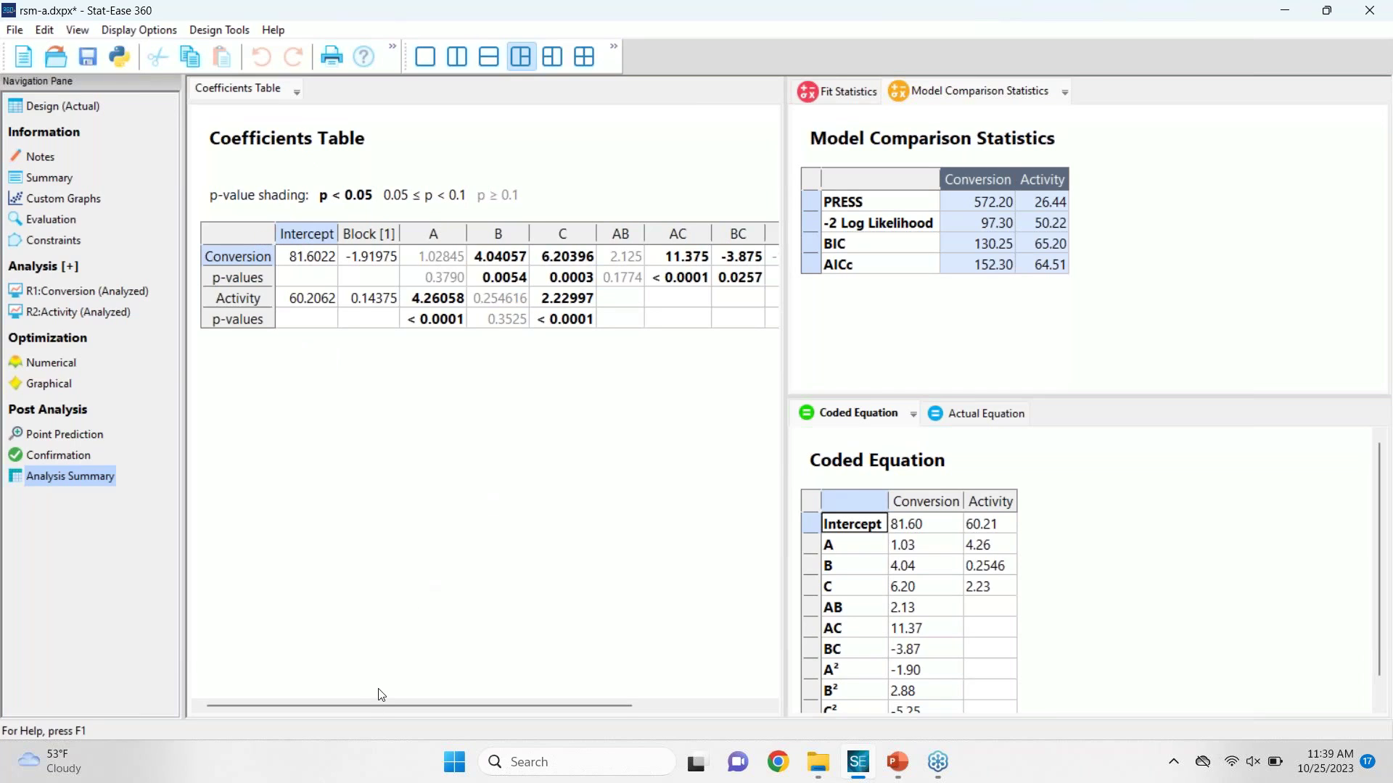
drag(368, 707, 285, 724)
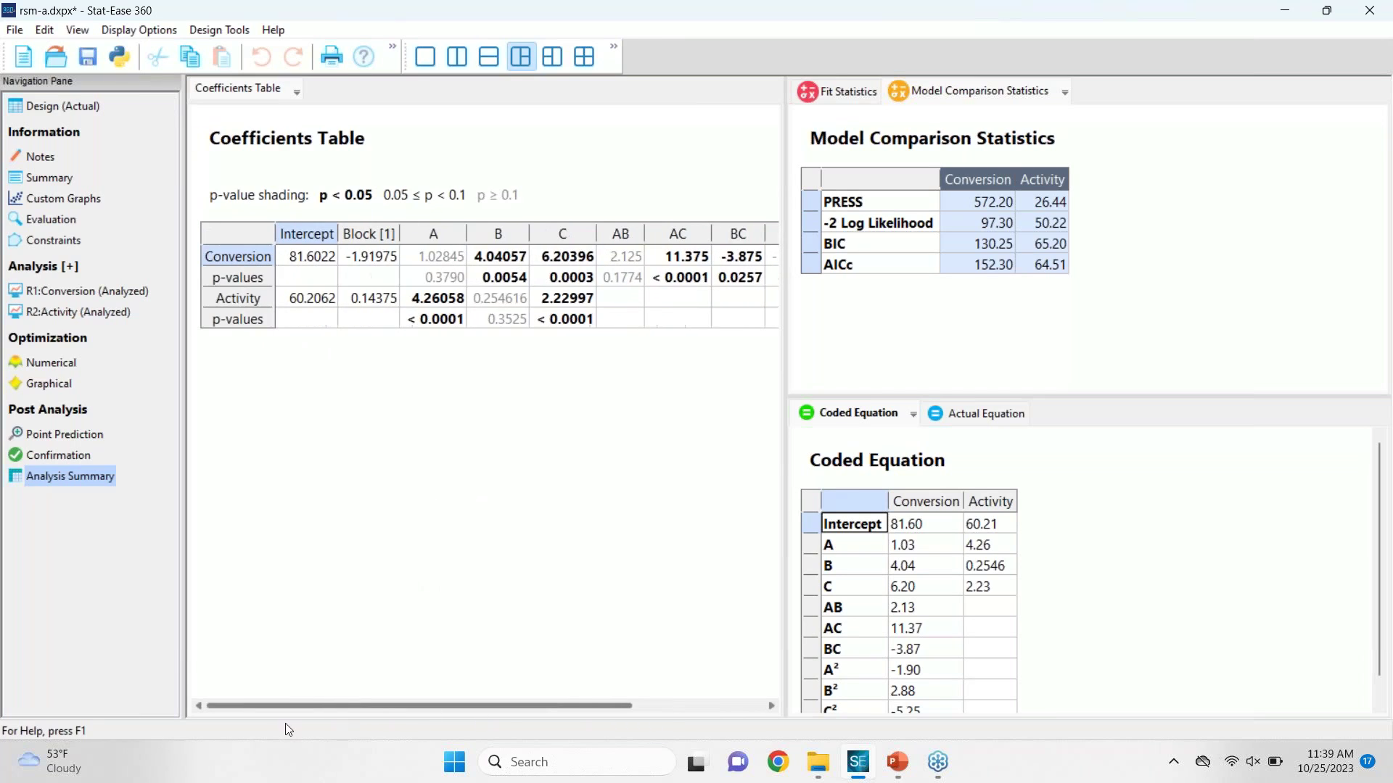
Step: Transpose the whole Coefficients Table in the Analysis Summary so the responses run across the columns
click(248, 232)
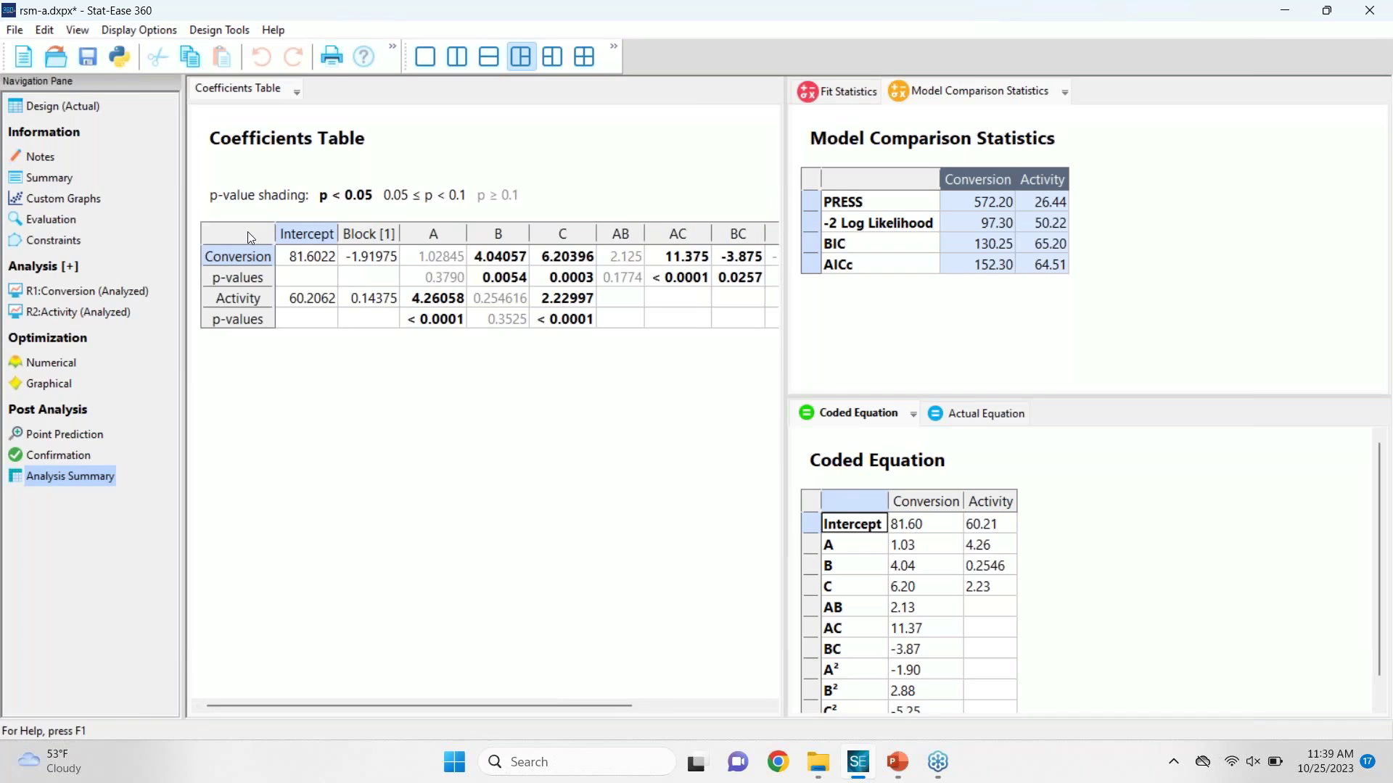
right_click(247, 233)
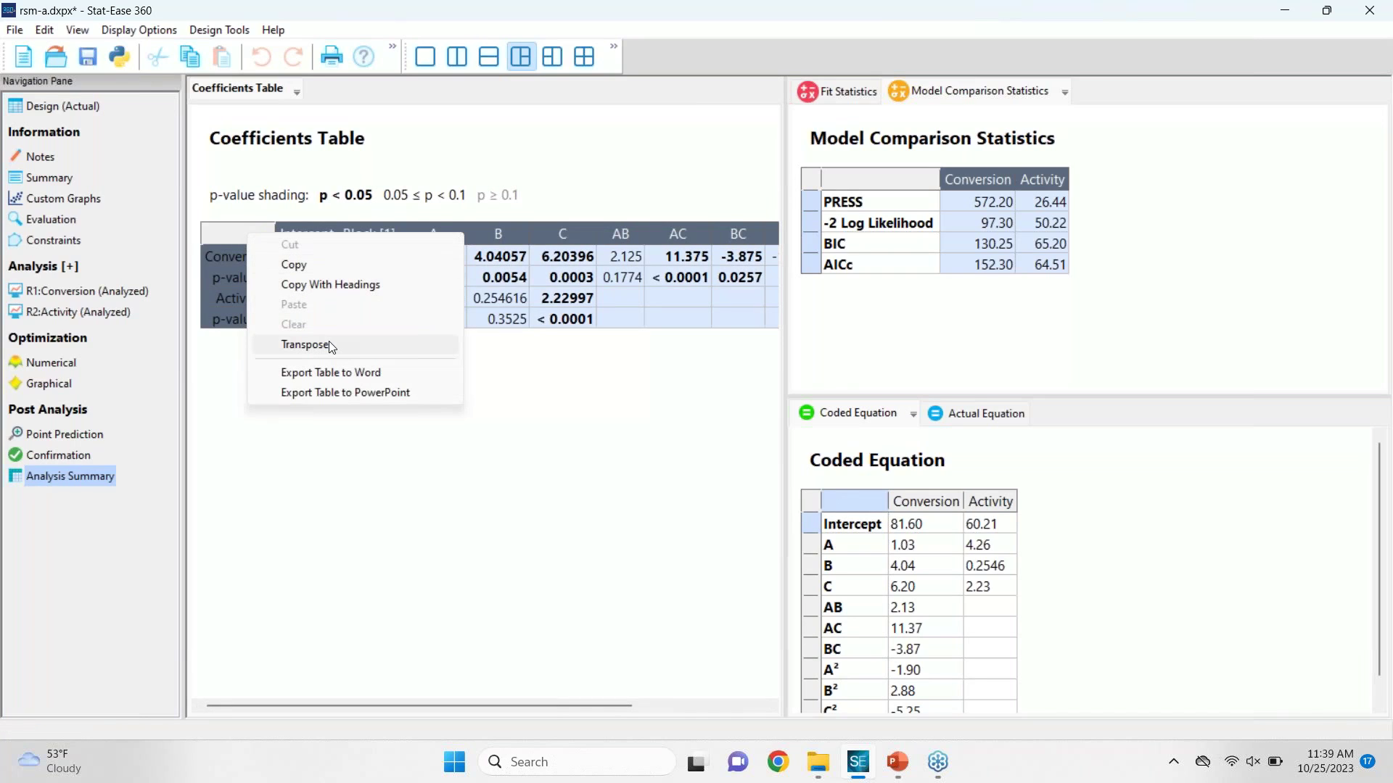
click(305, 345)
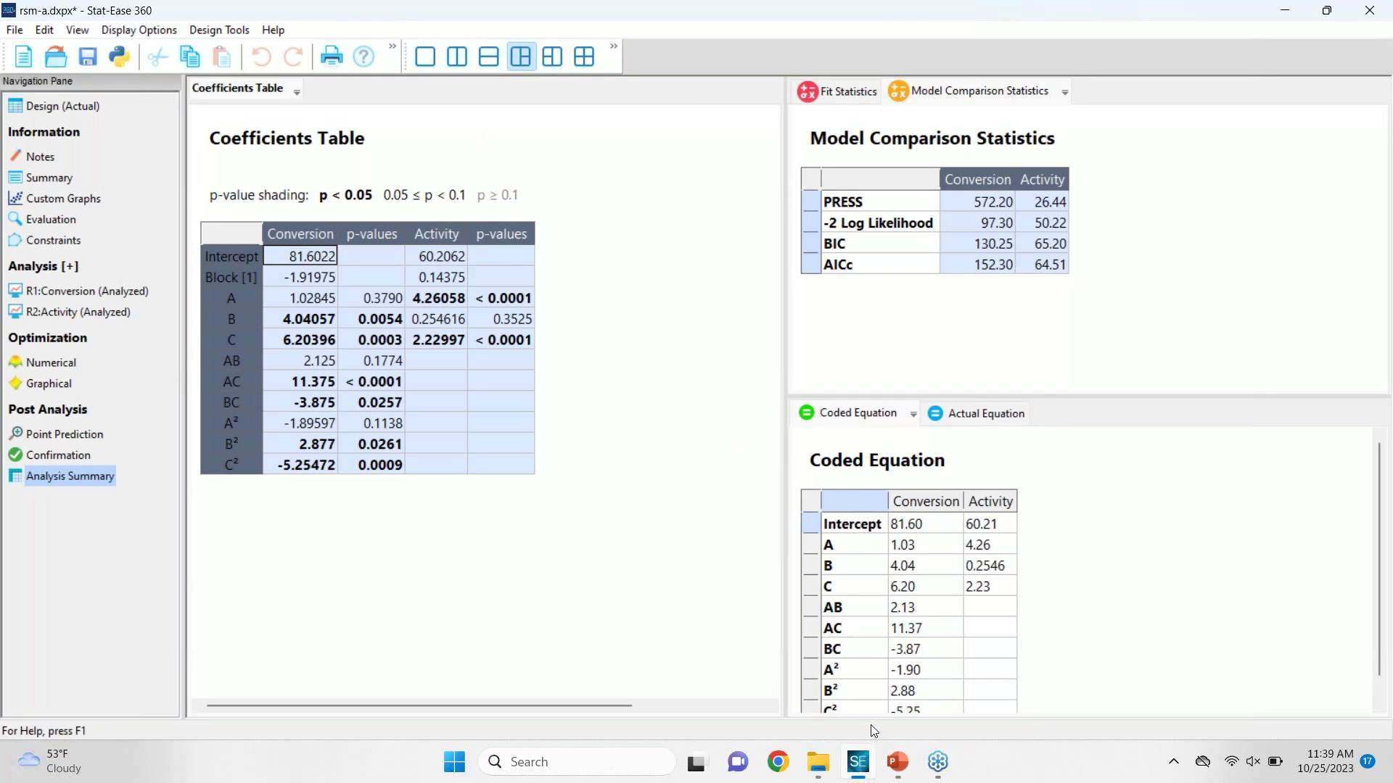
Step: Switch to the PowerPoint slideshow, advance to the Random Blocks slide, and return to Stat-Ease 360
key(alt+Tab)
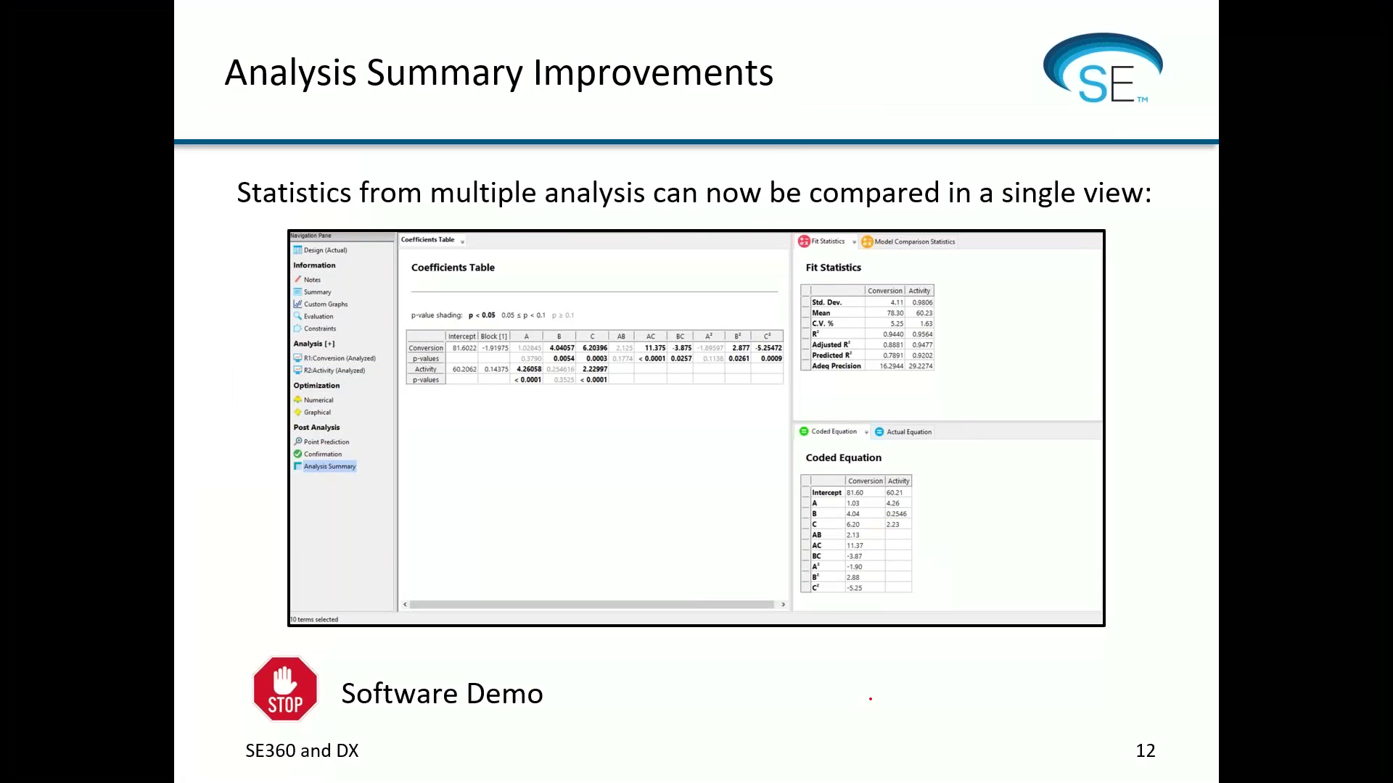
key(Right)
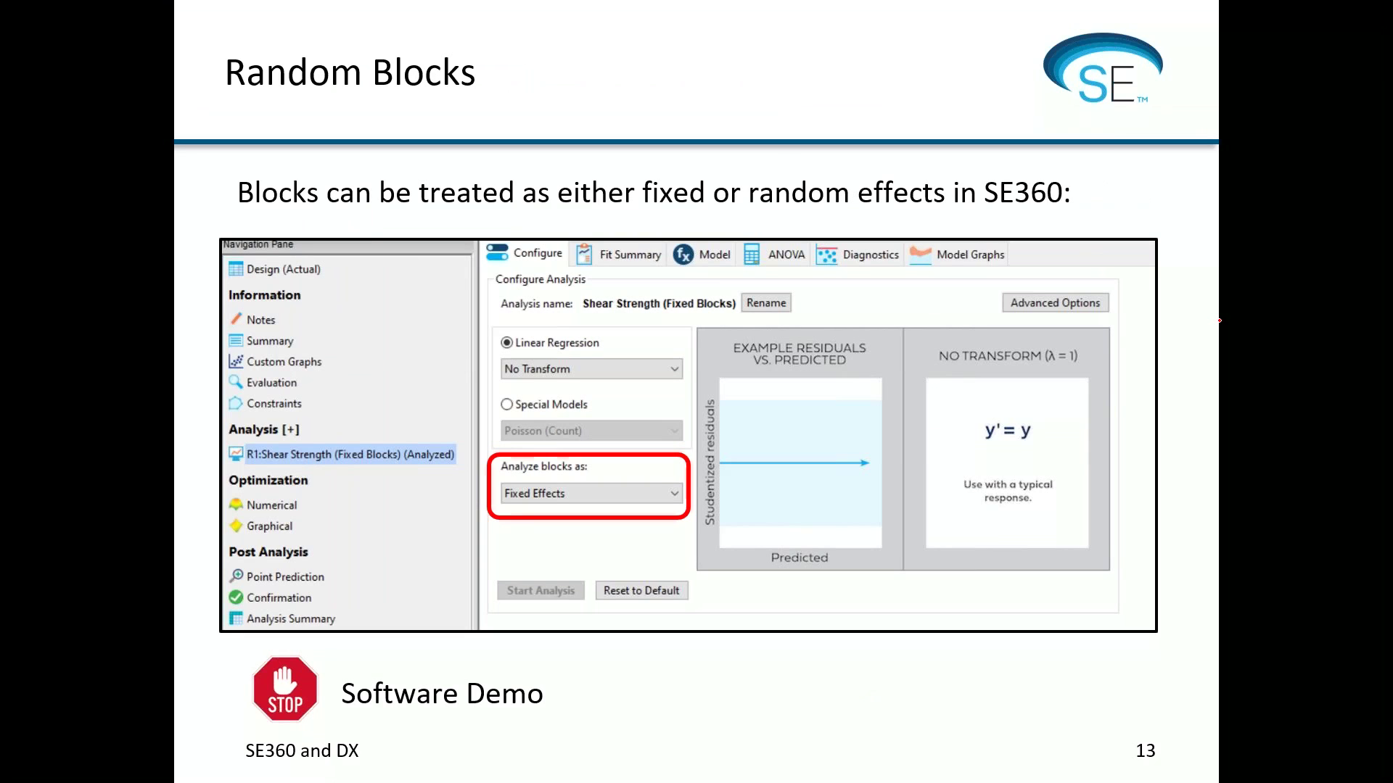
key(alt+Tab)
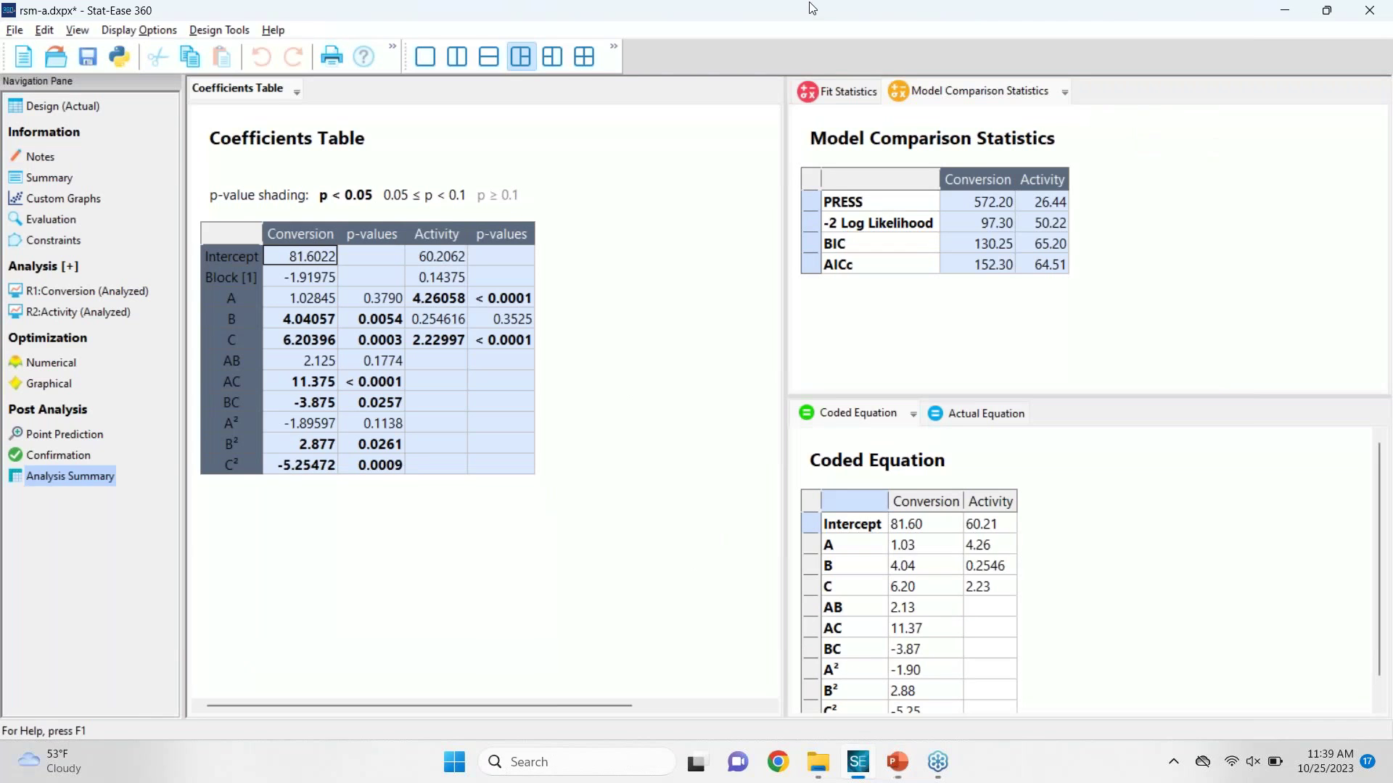
Step: Load the Shear Strength tutorial data without saving changes to rsm-a.dxpx, and show its design table
click(273, 29)
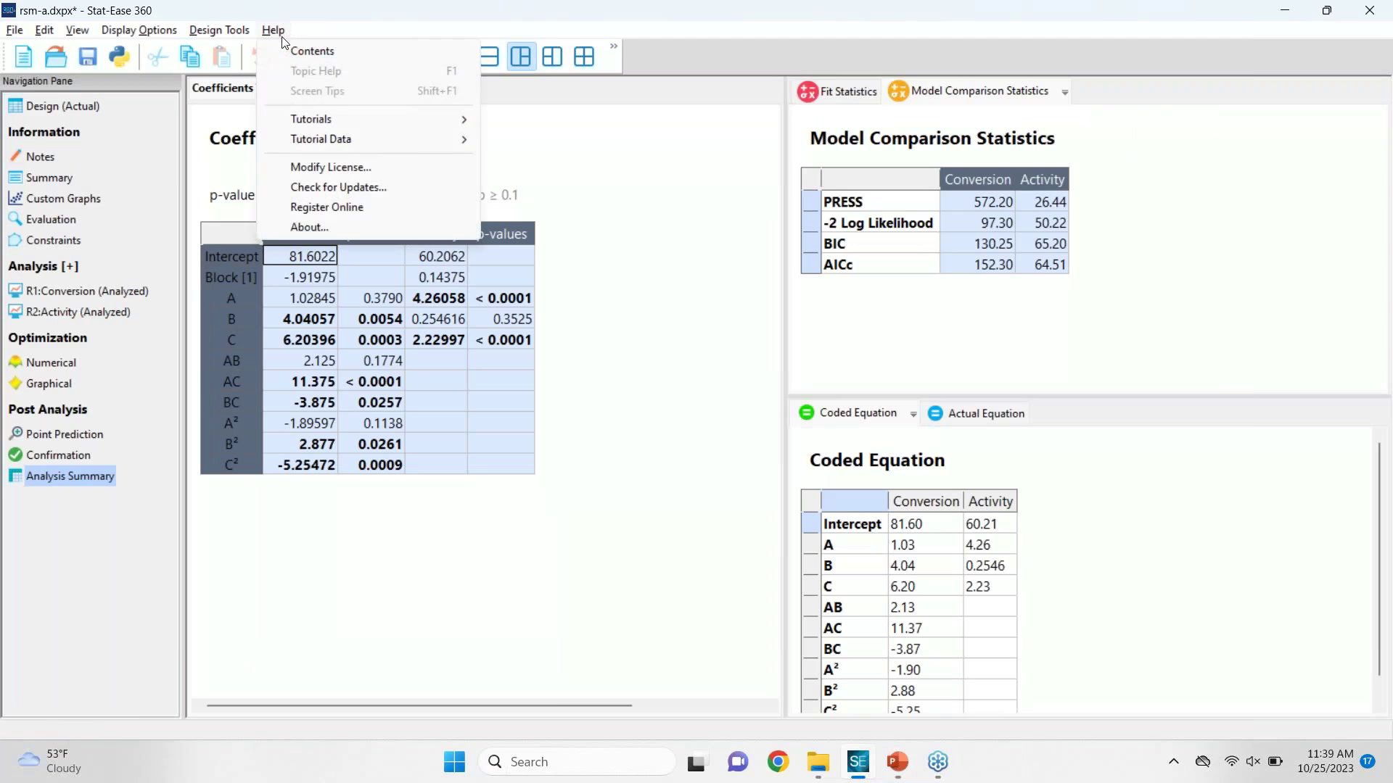
mouse_move(350, 143)
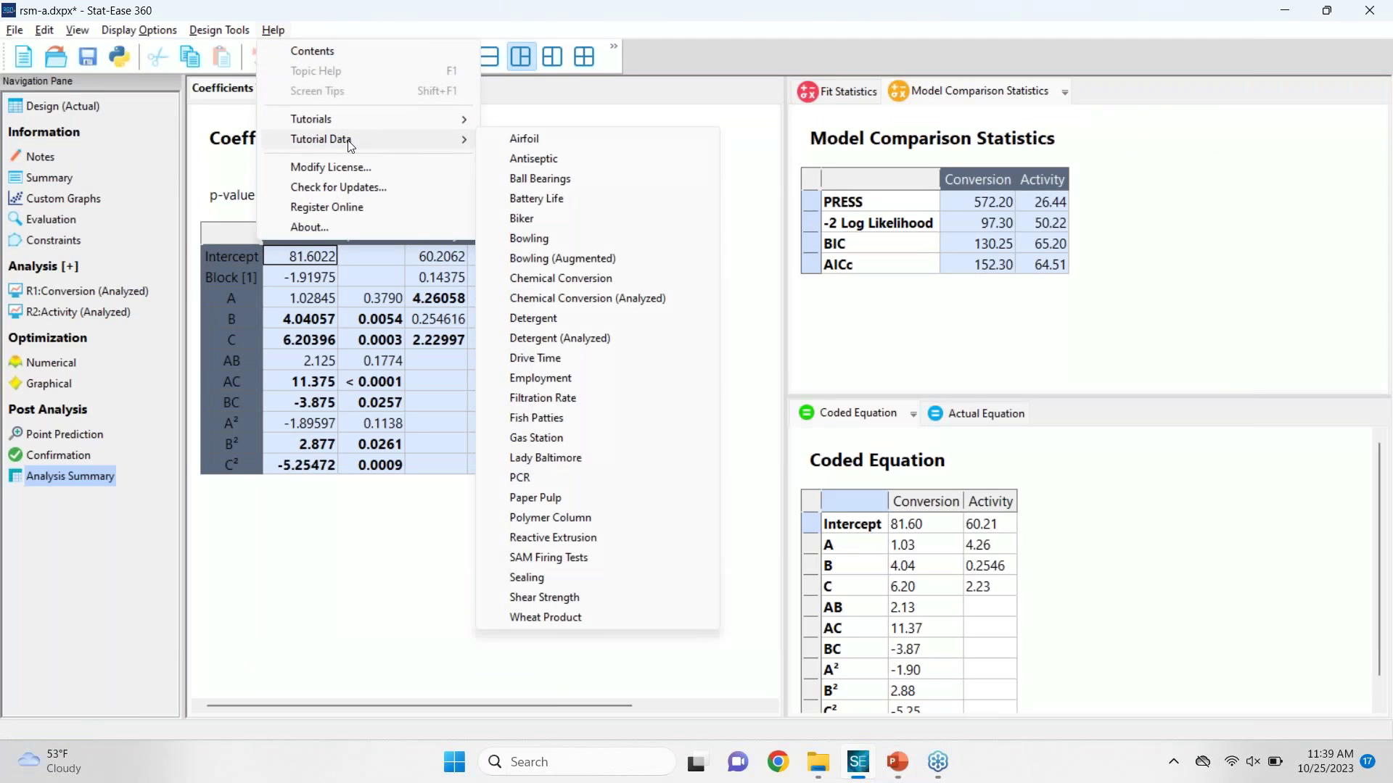
click(545, 597)
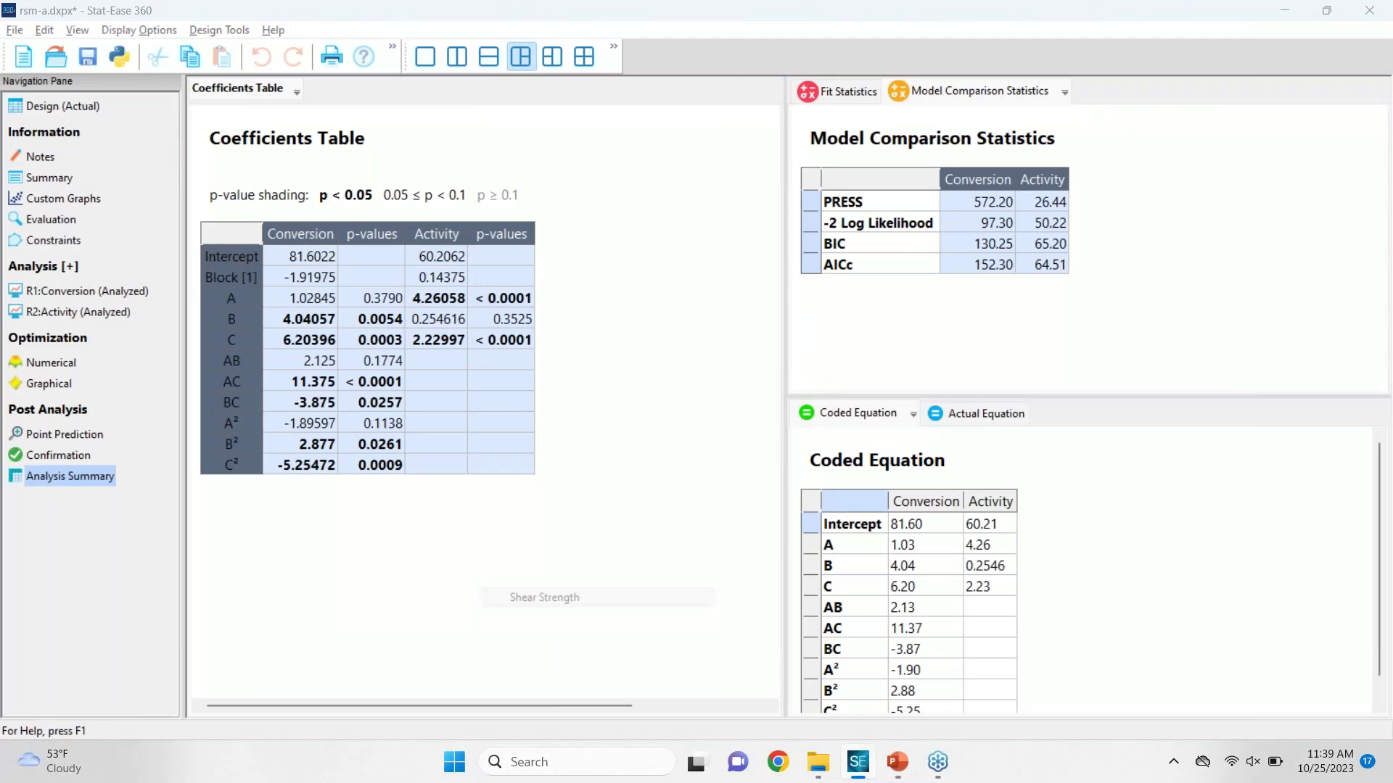
click(742, 374)
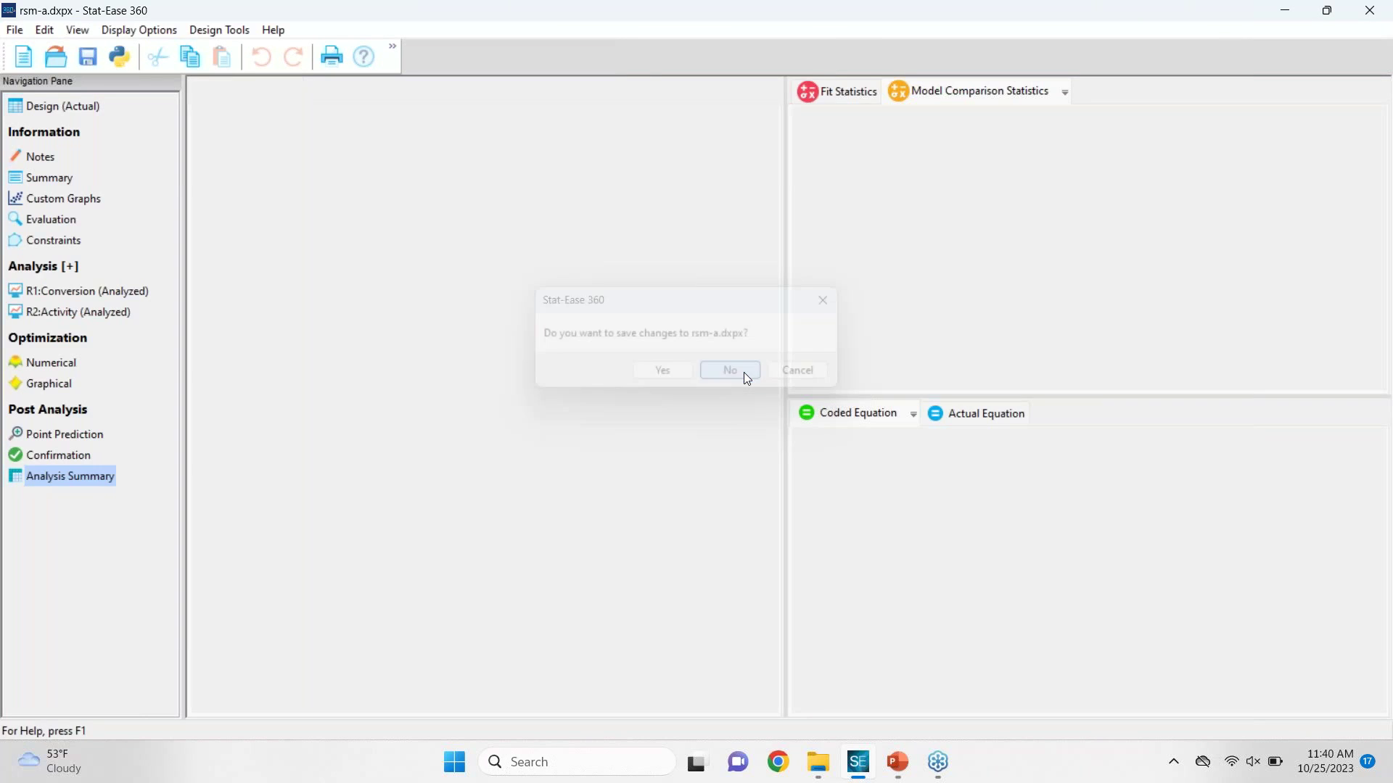
click(42, 102)
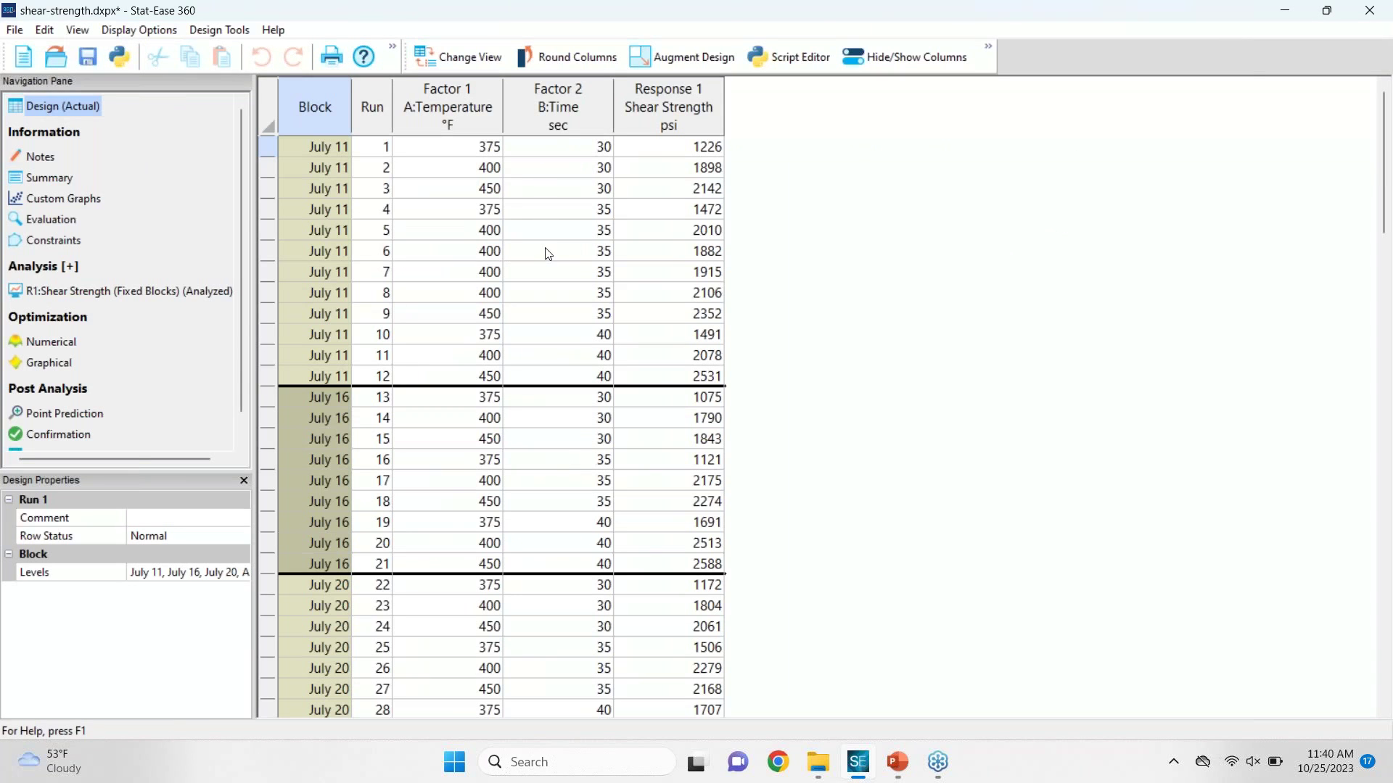
Step: Examine the design table's dated blocks, the Temperature and Time factors, and the Shear Strength response
scroll(547, 253, down, 10)
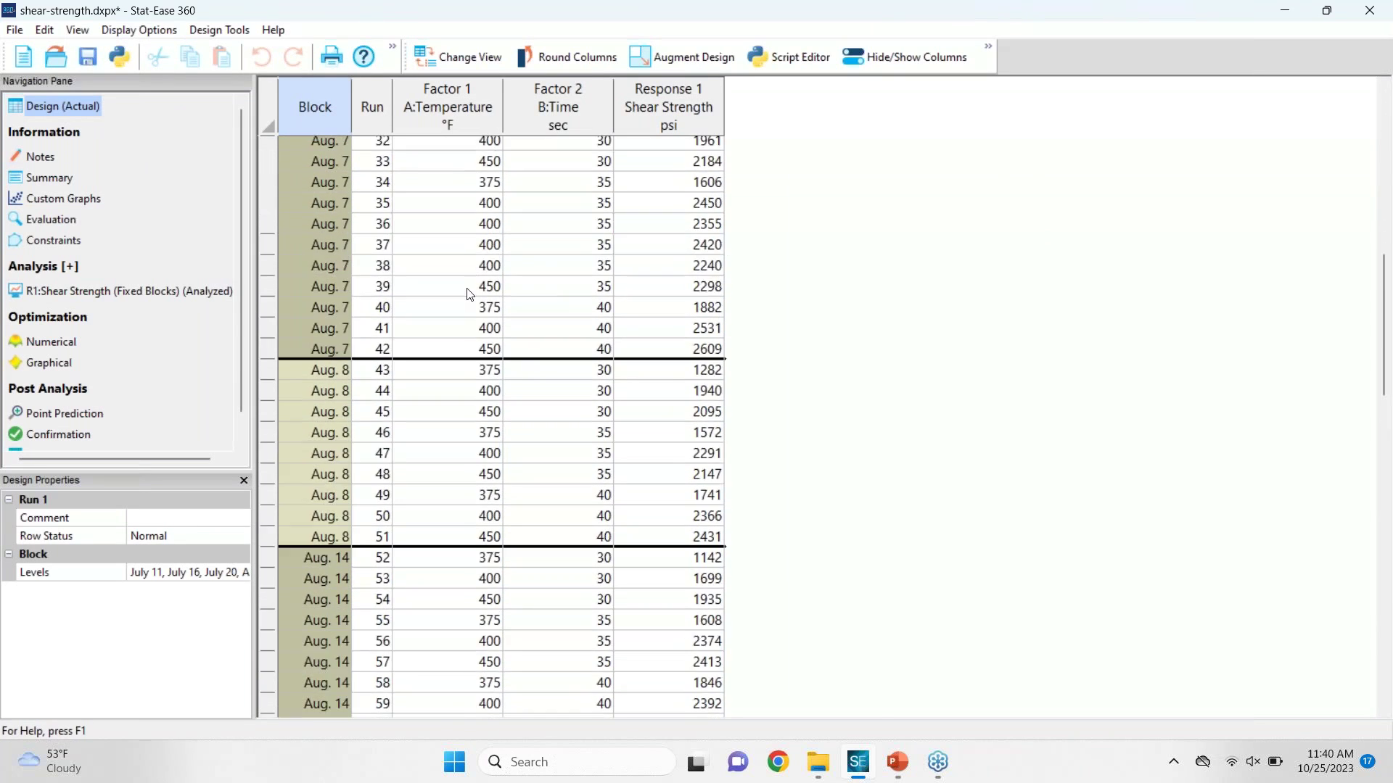
scroll(467, 294, up, 10)
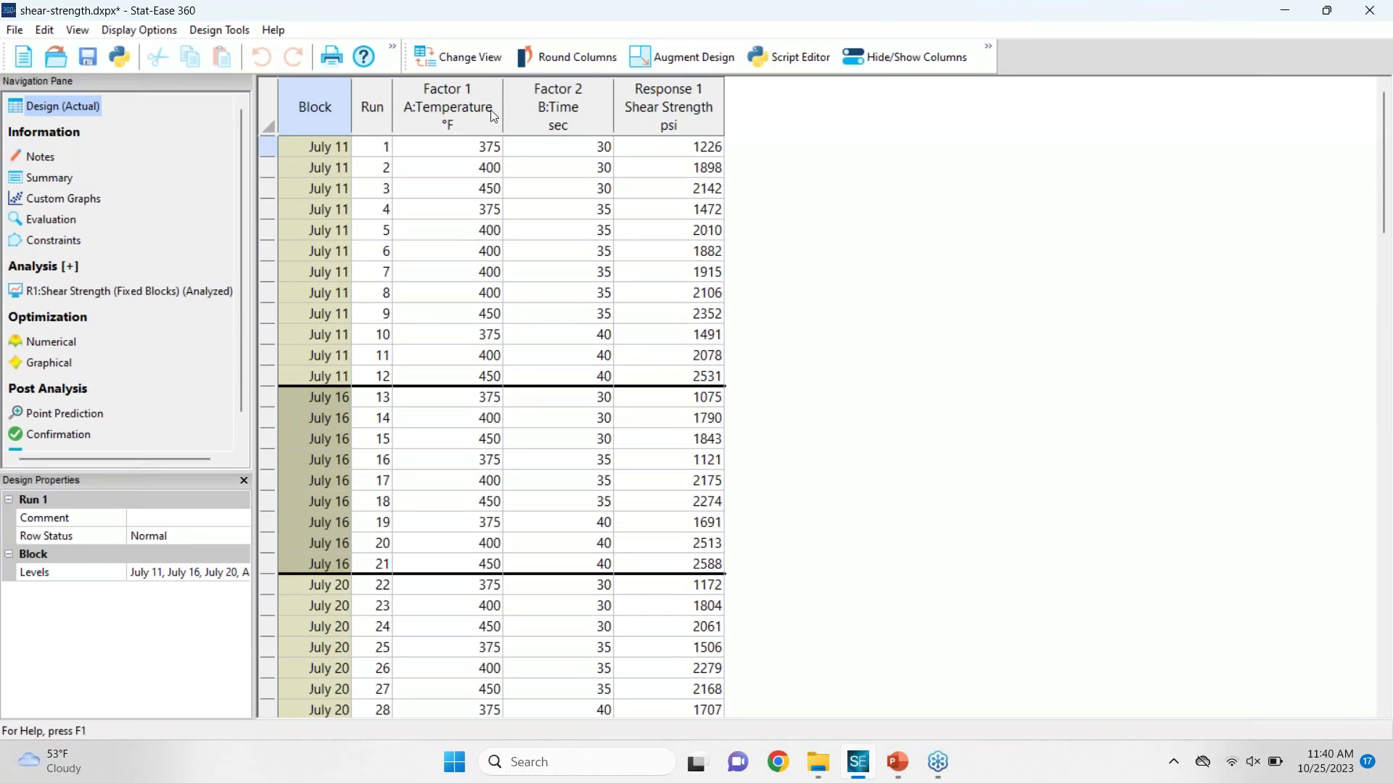
click(493, 116)
click(558, 109)
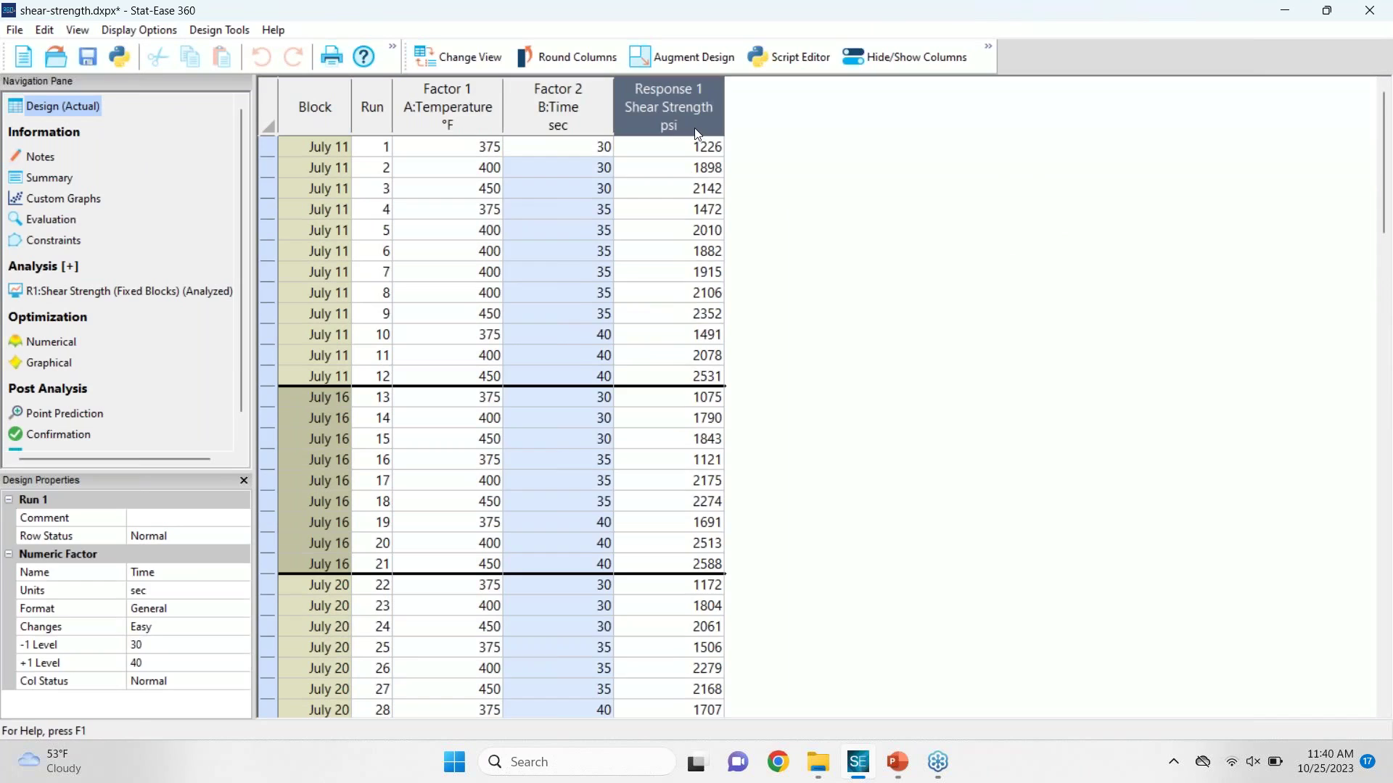
click(696, 131)
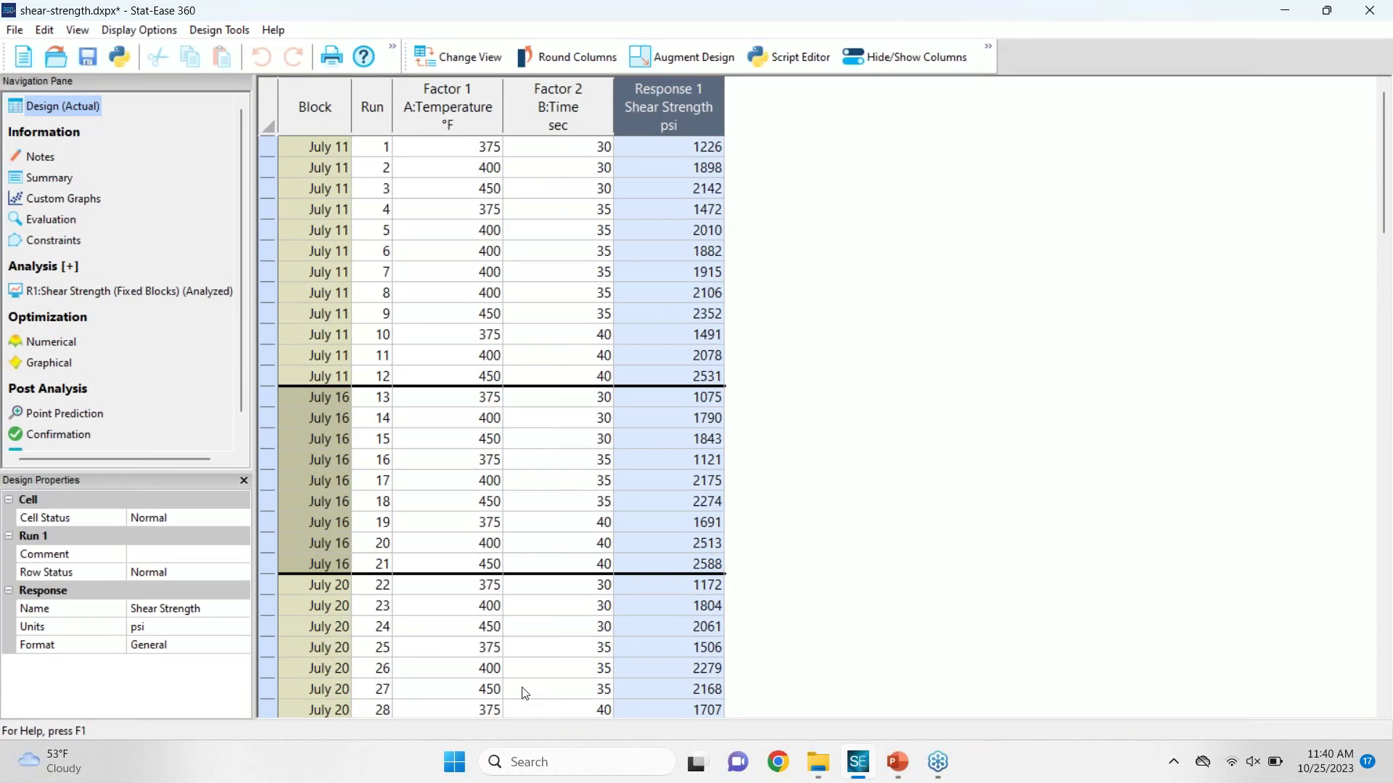
click(419, 271)
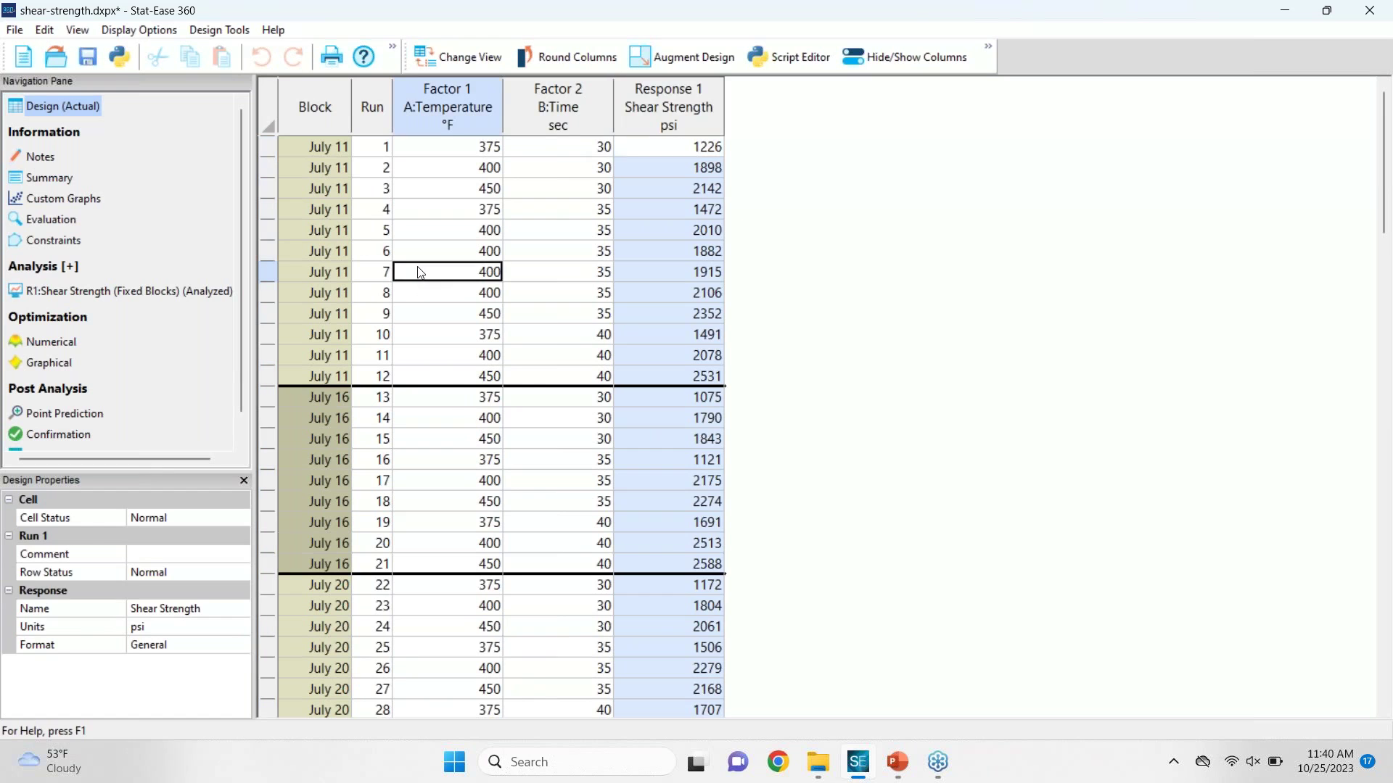
scroll(344, 338, down, 14)
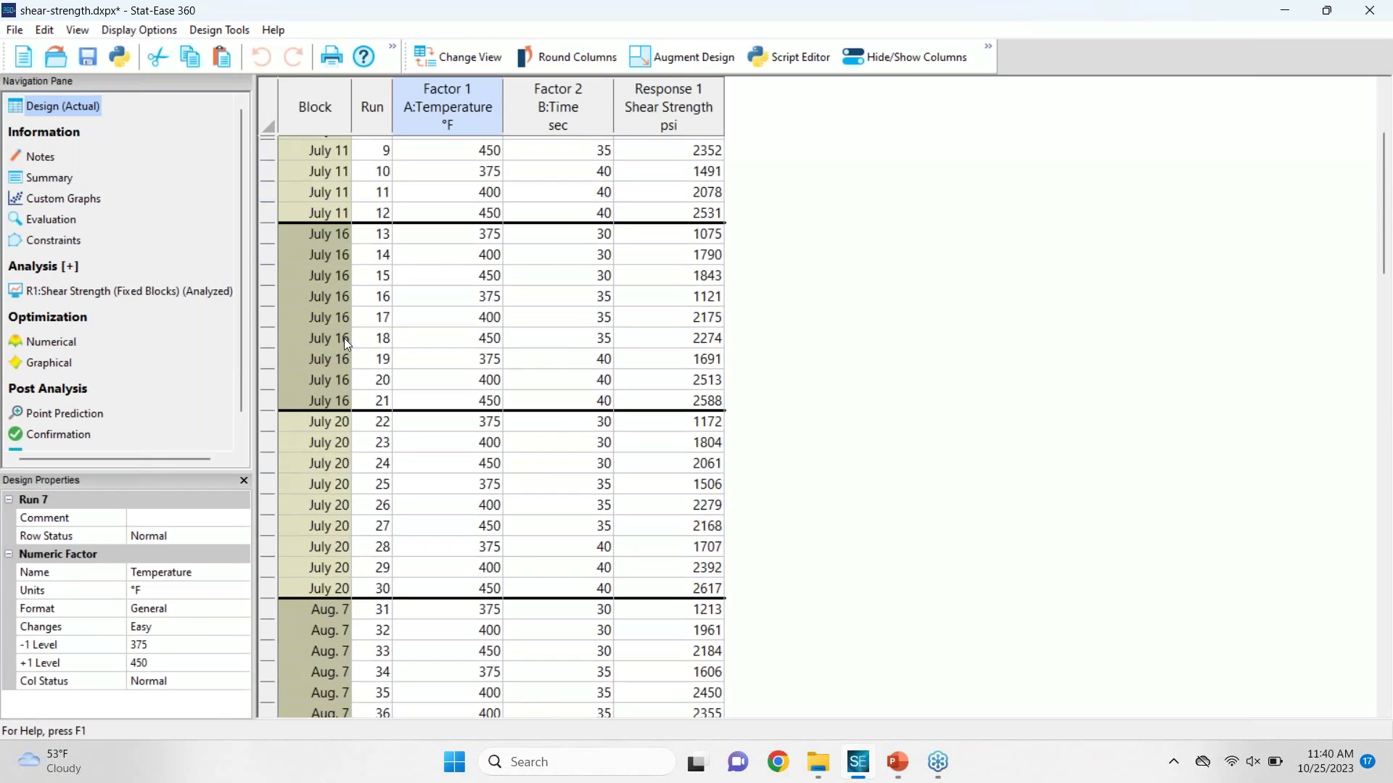
scroll(349, 363, down, 16)
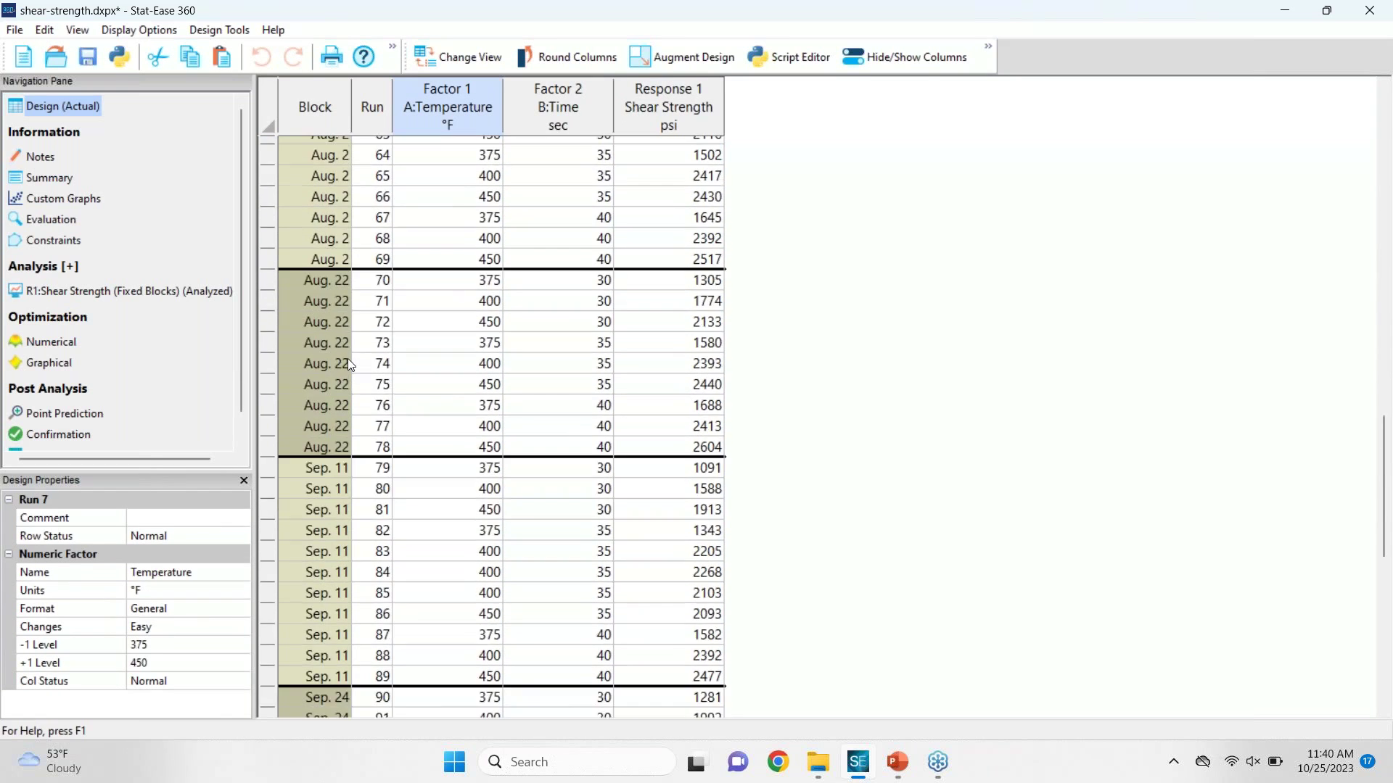
scroll(348, 371, up, 18)
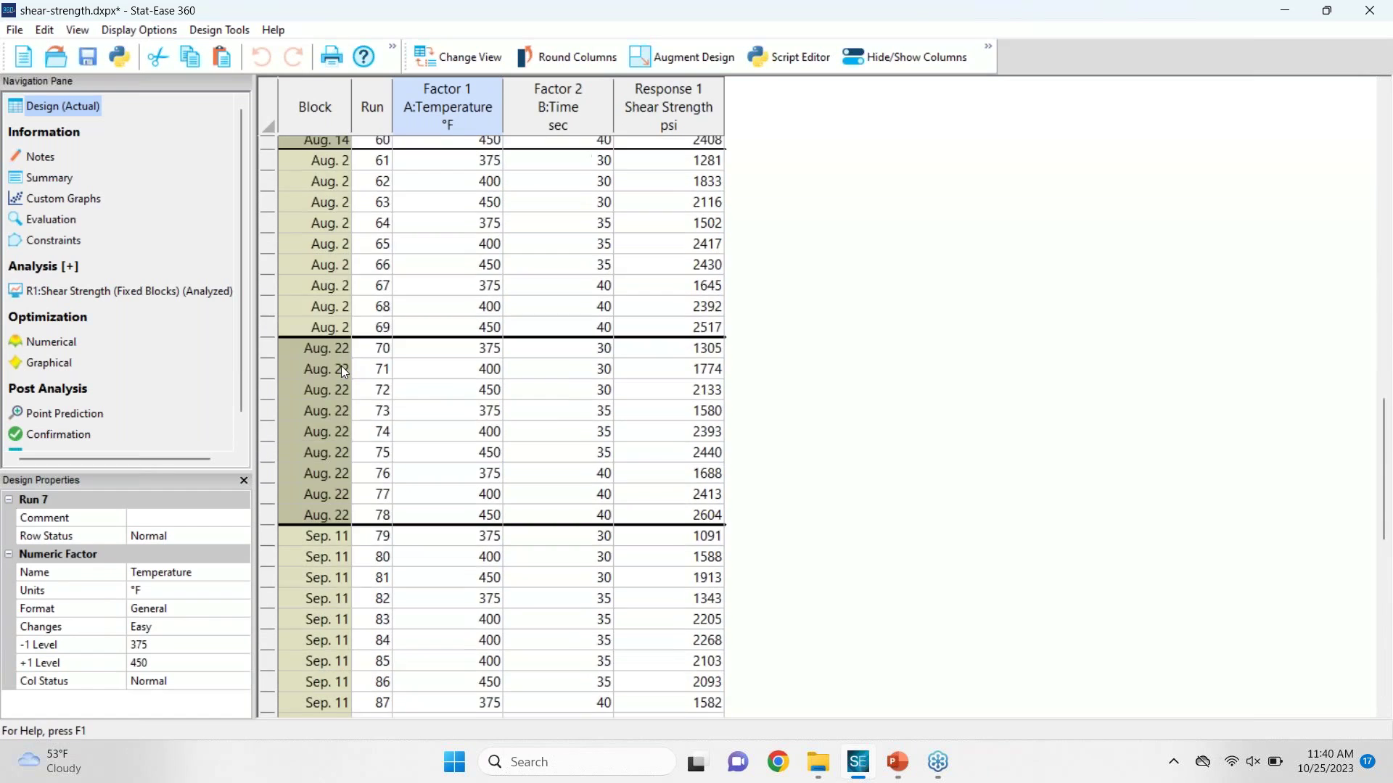
scroll(312, 243, up, 12)
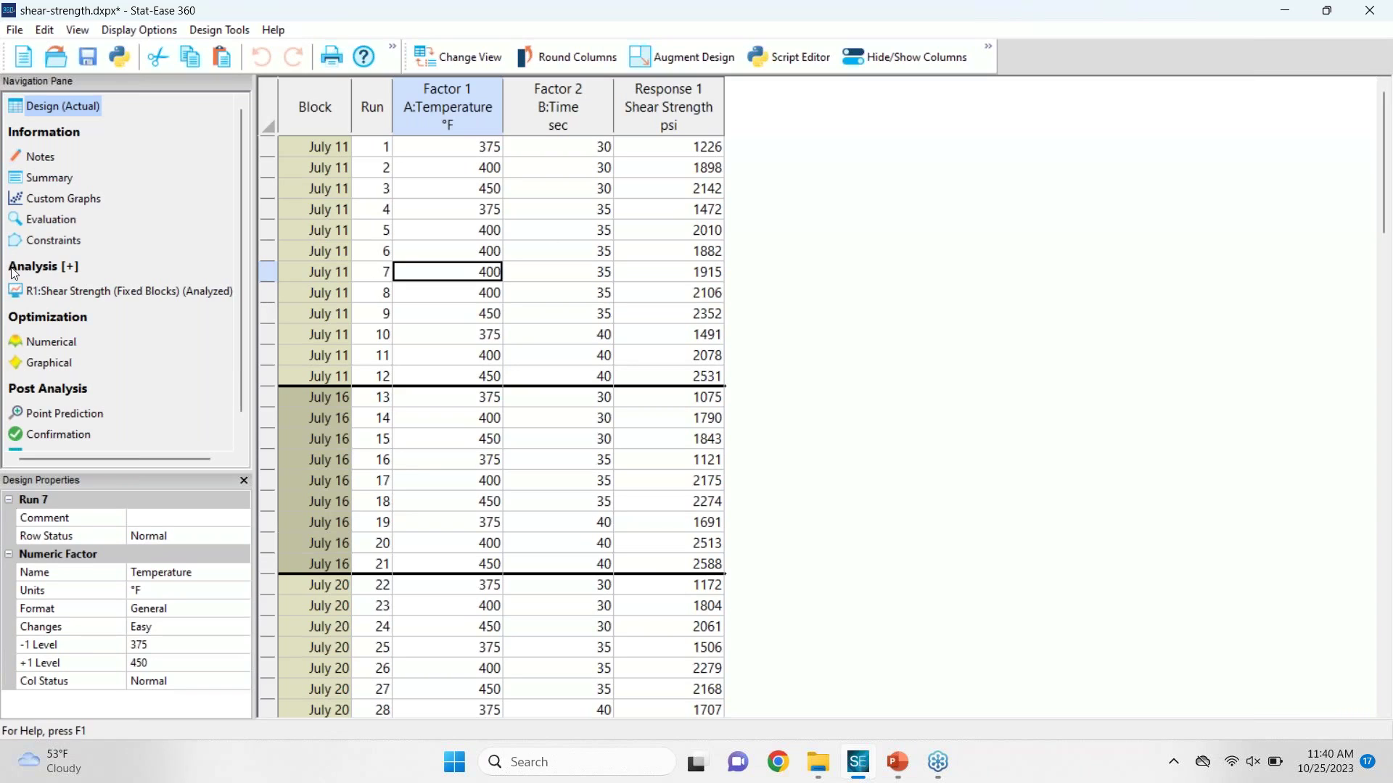
Step: Review the Fit Summary and Model terms of the Shear Strength (Fixed Blocks) analysis, then return to its configuration
click(59, 293)
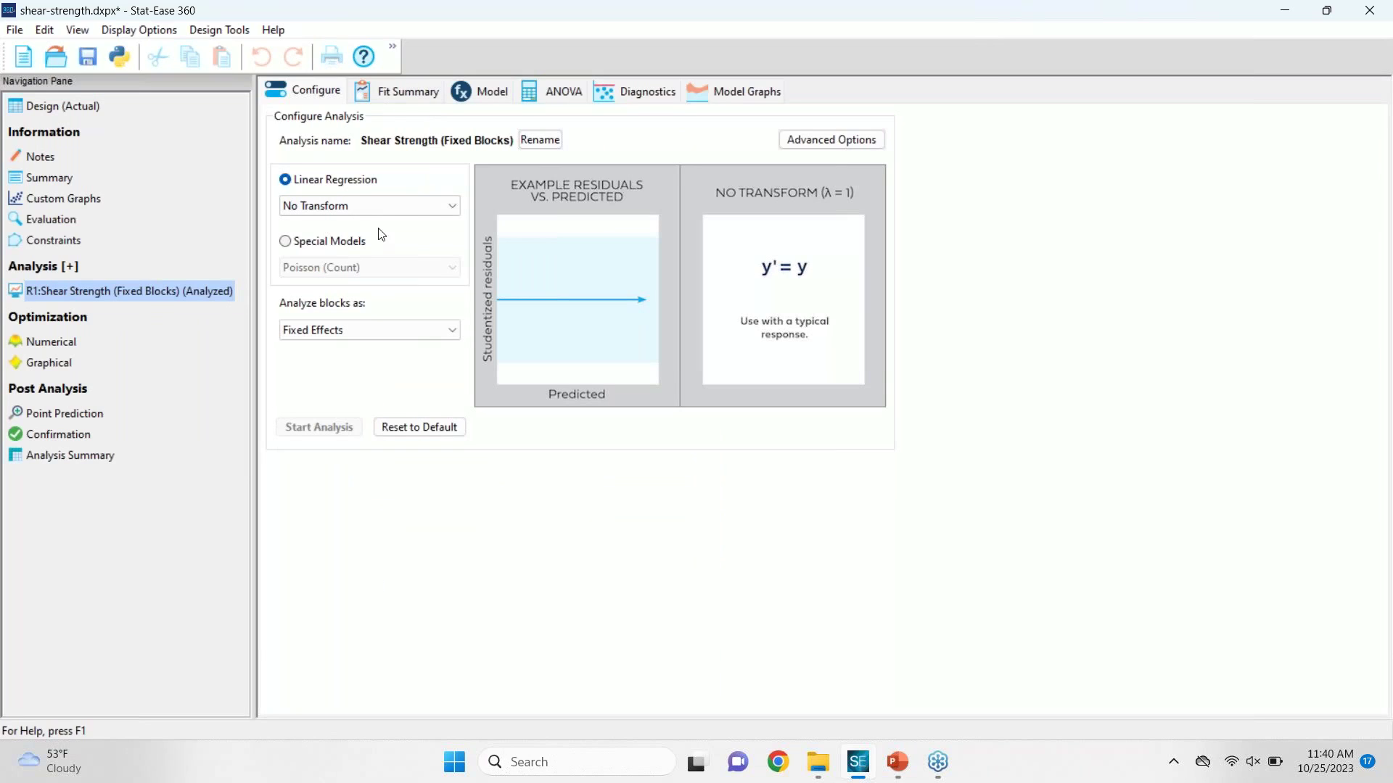
click(398, 97)
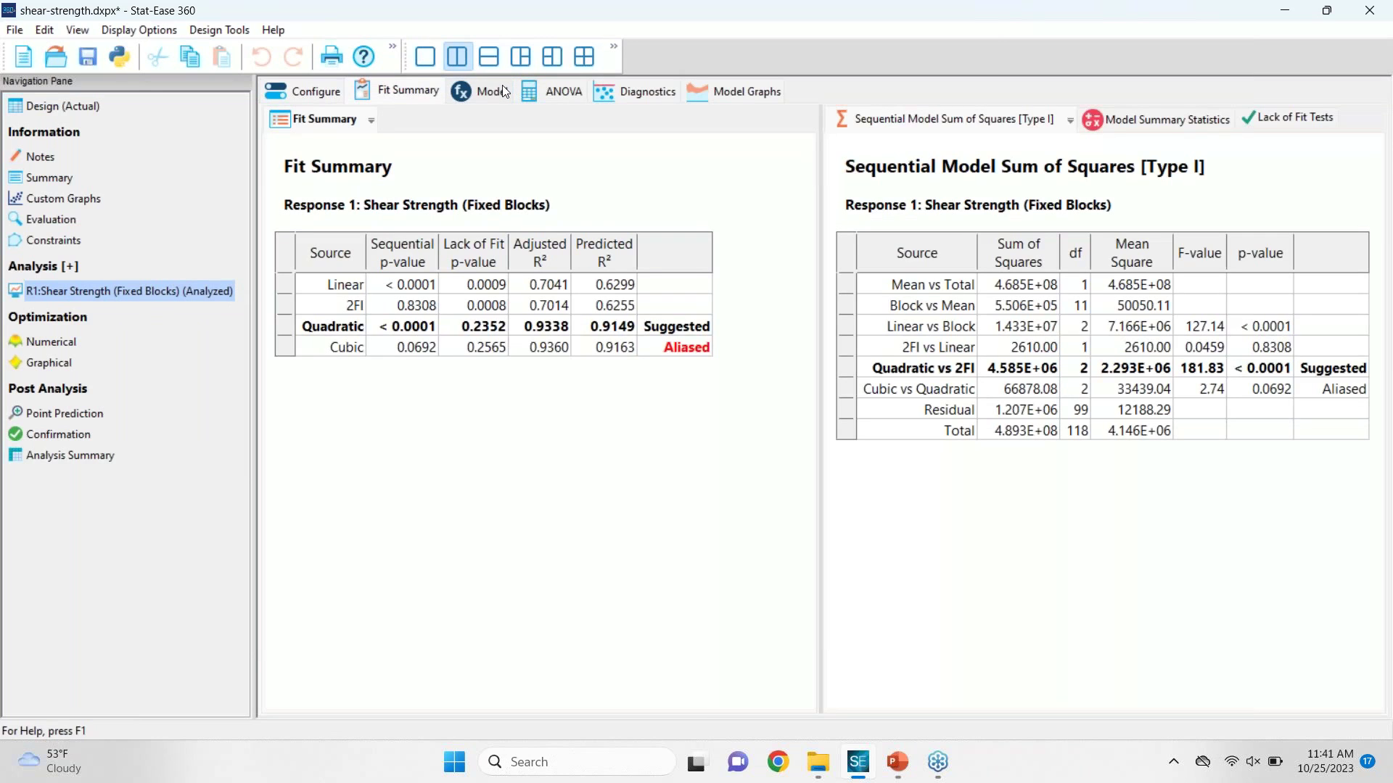
click(501, 91)
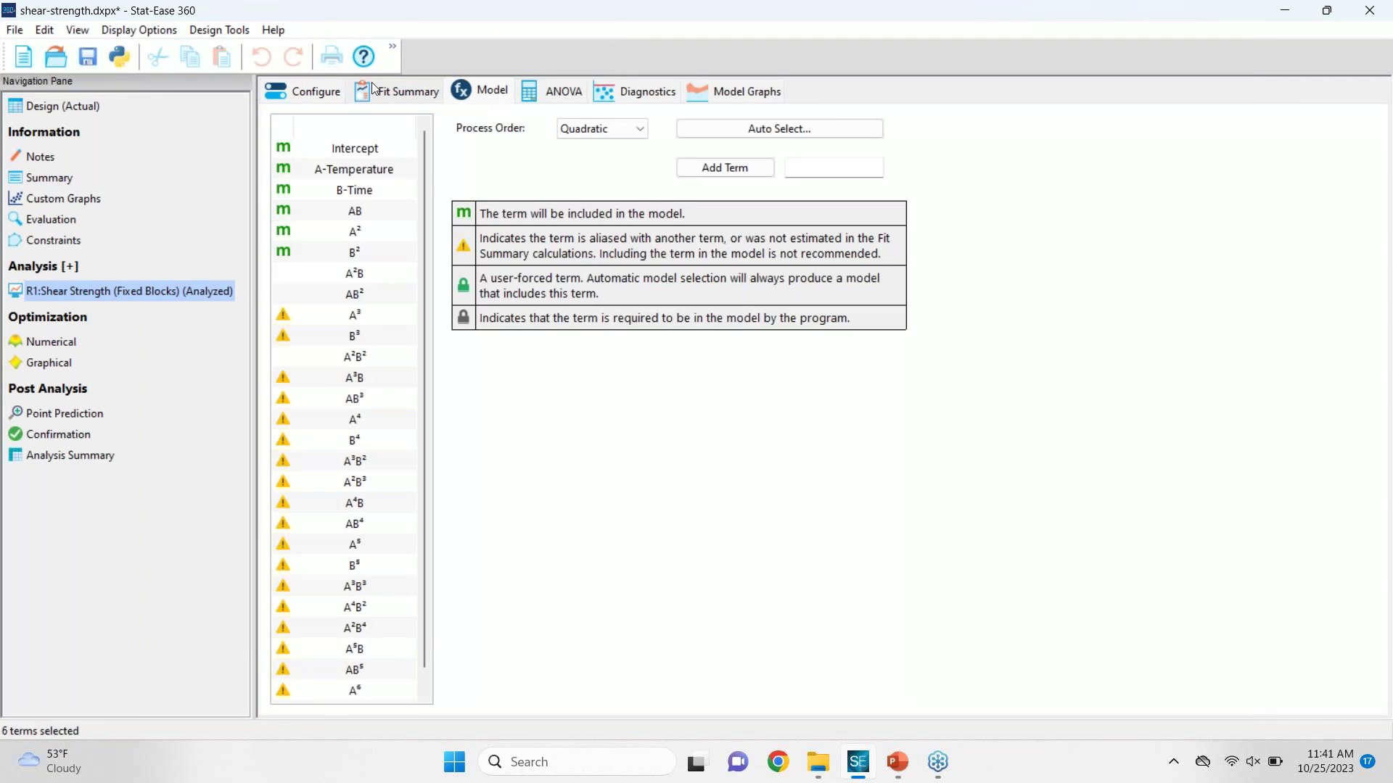
click(319, 96)
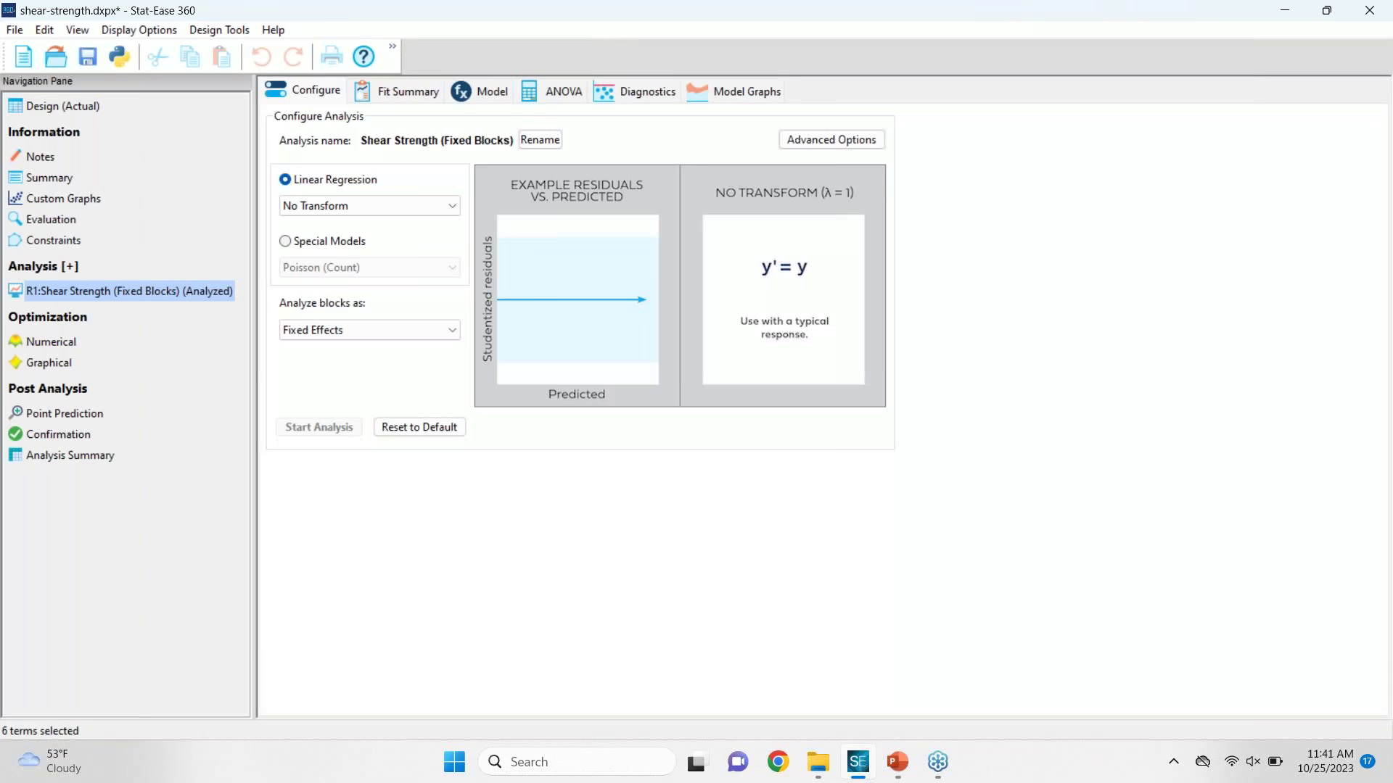
Step: Add a new analysis of R1:Shear Strength and rename it "Shear Strength (Random Blocks)"
click(71, 267)
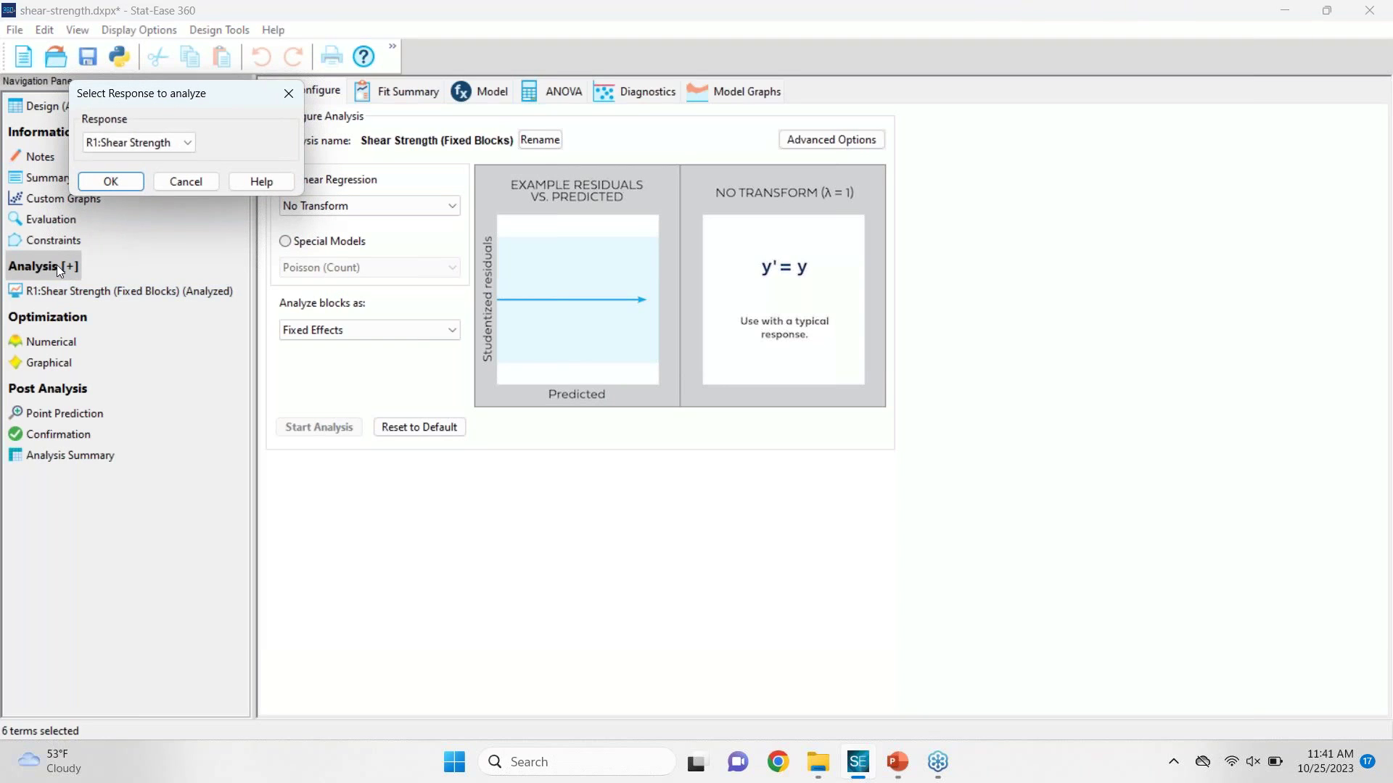
click(130, 181)
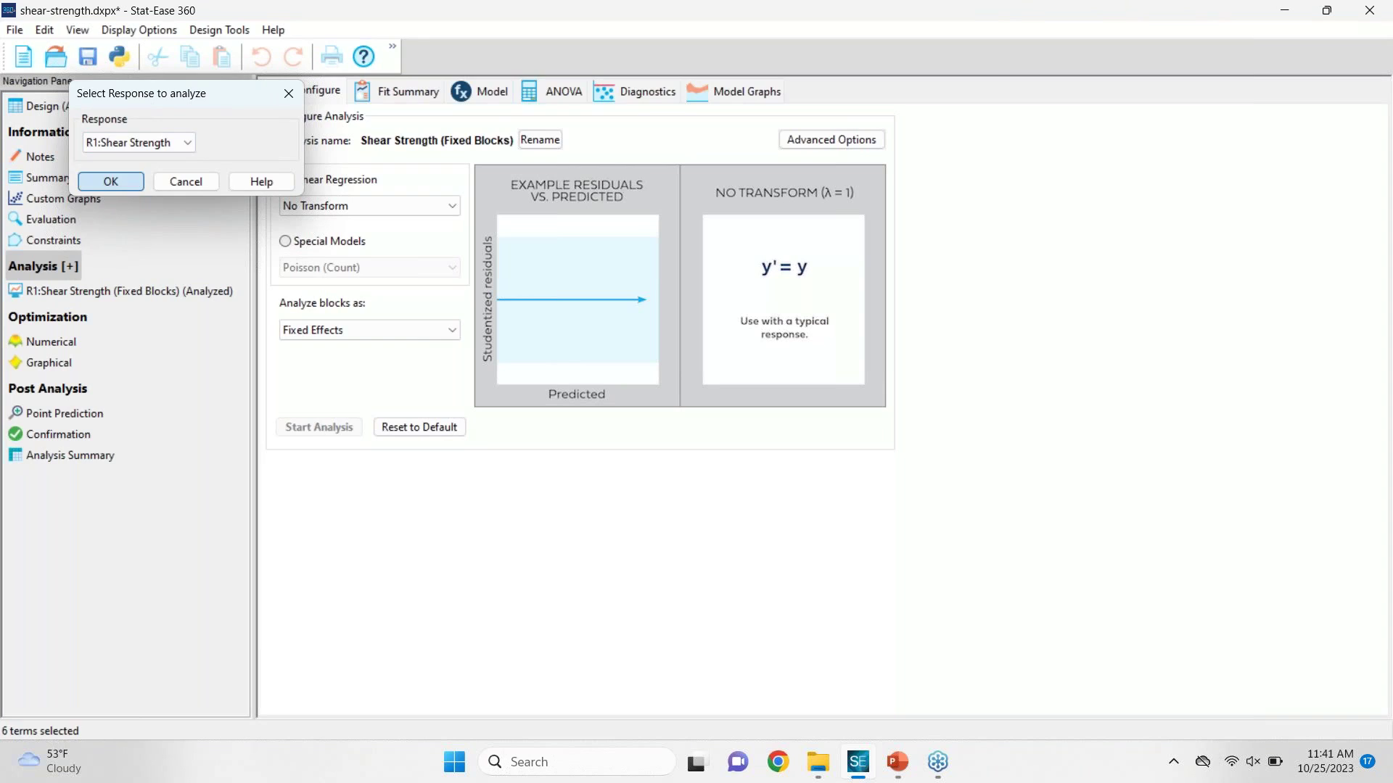
click(464, 139)
click(261, 148)
text((Rand)
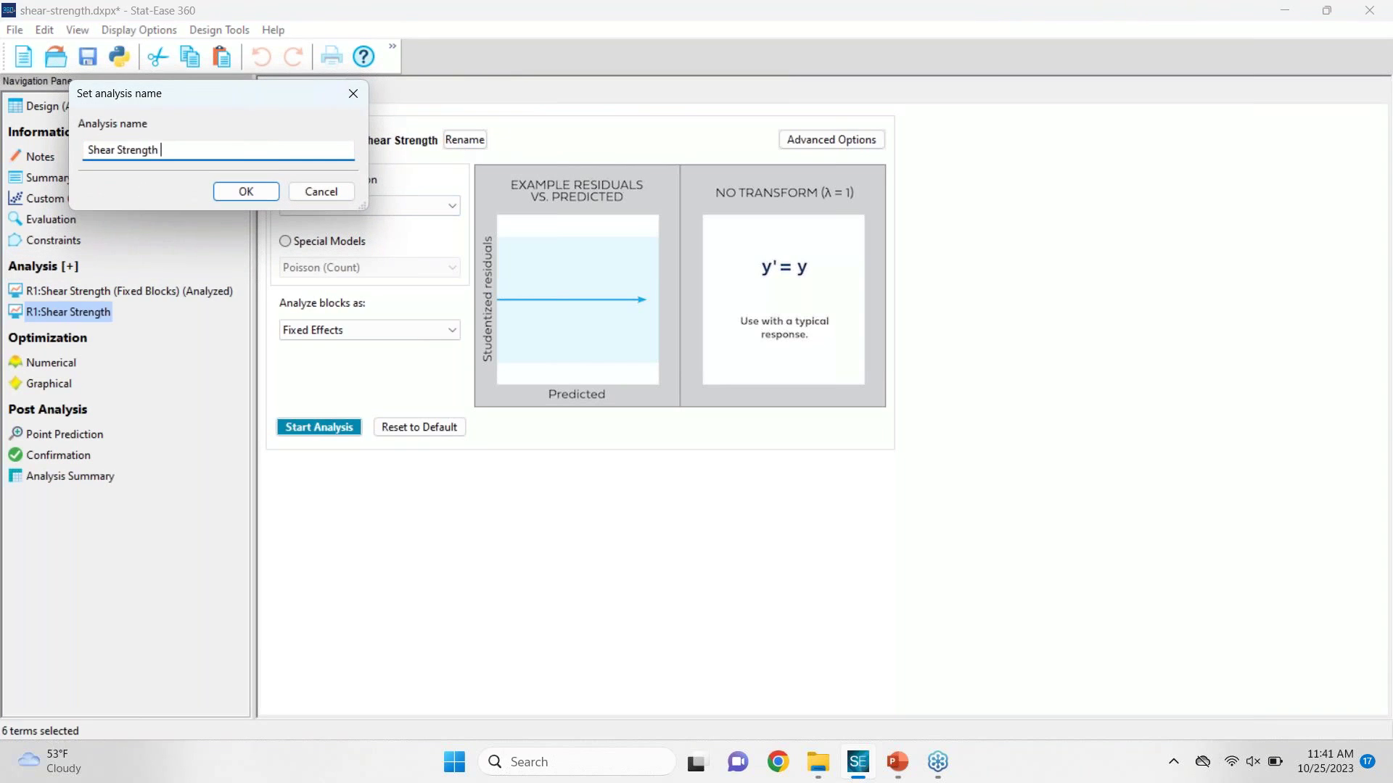
text(om Blocks))
click(253, 193)
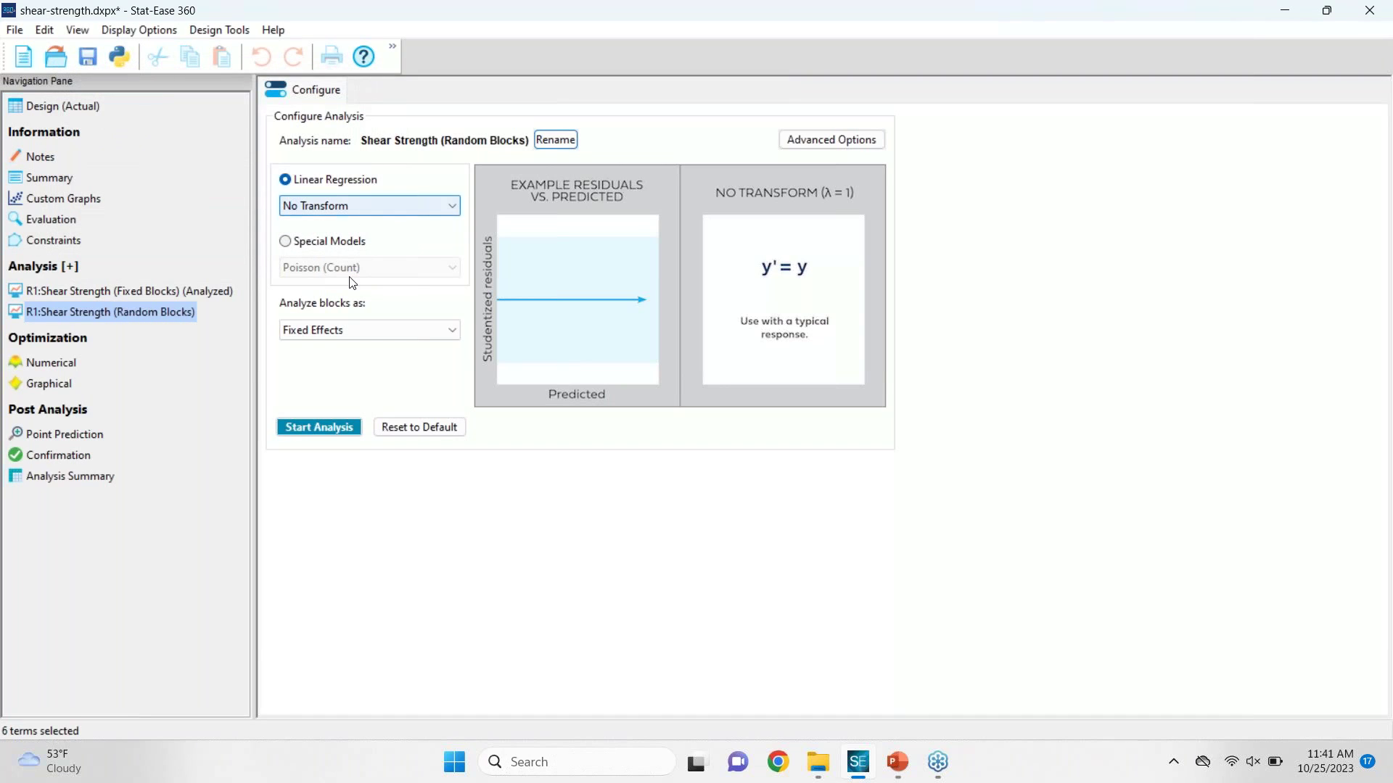
Step: Analyze the blocks as Random Effects in the Random Blocks analysis, start it, and display its ANOVA
click(365, 330)
click(348, 360)
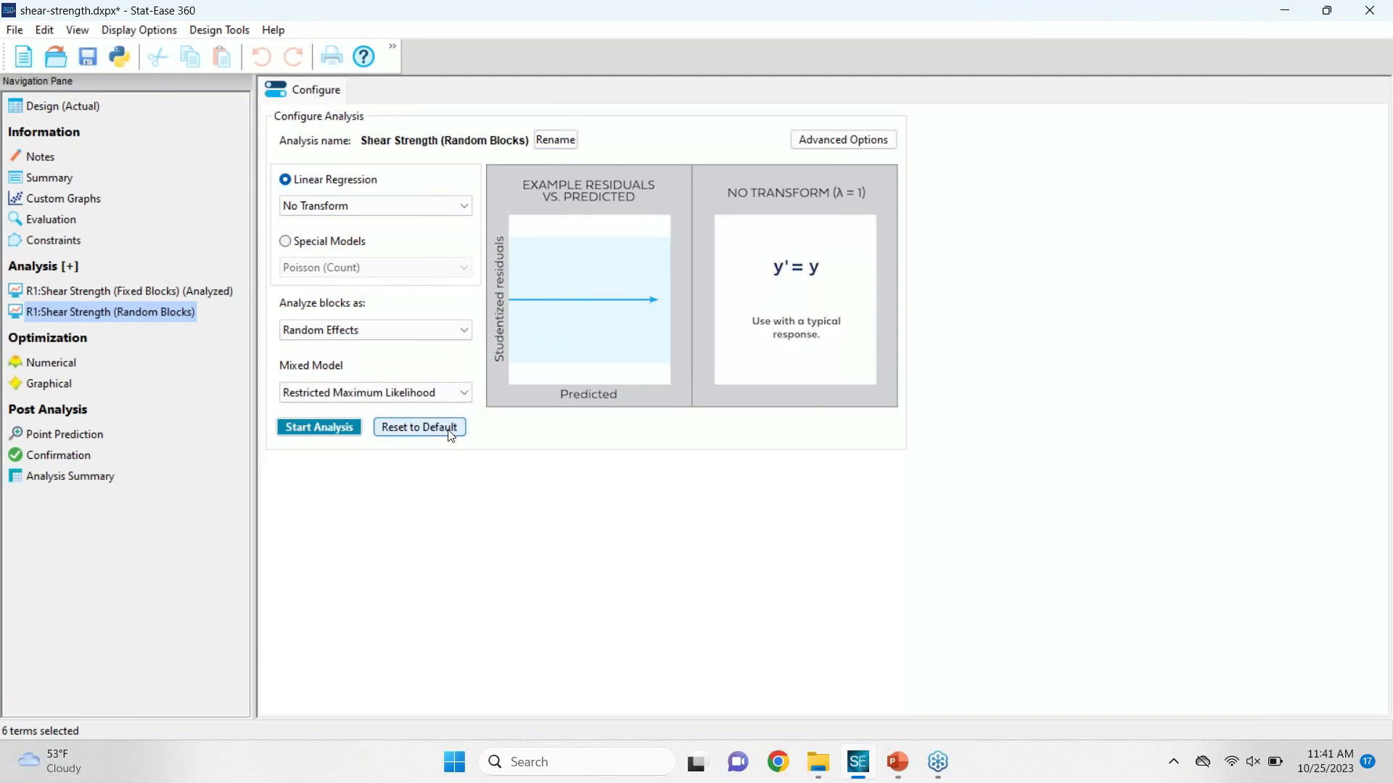
click(319, 428)
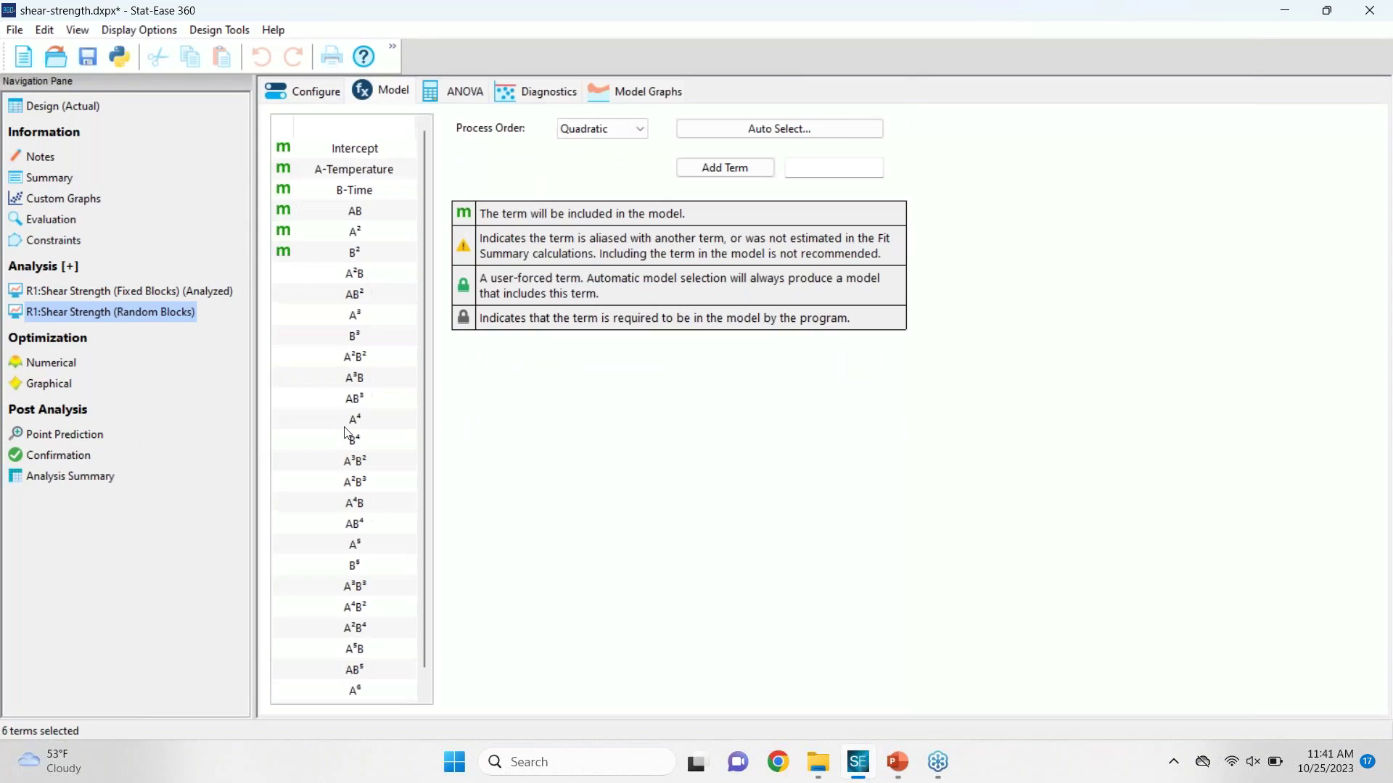
click(460, 93)
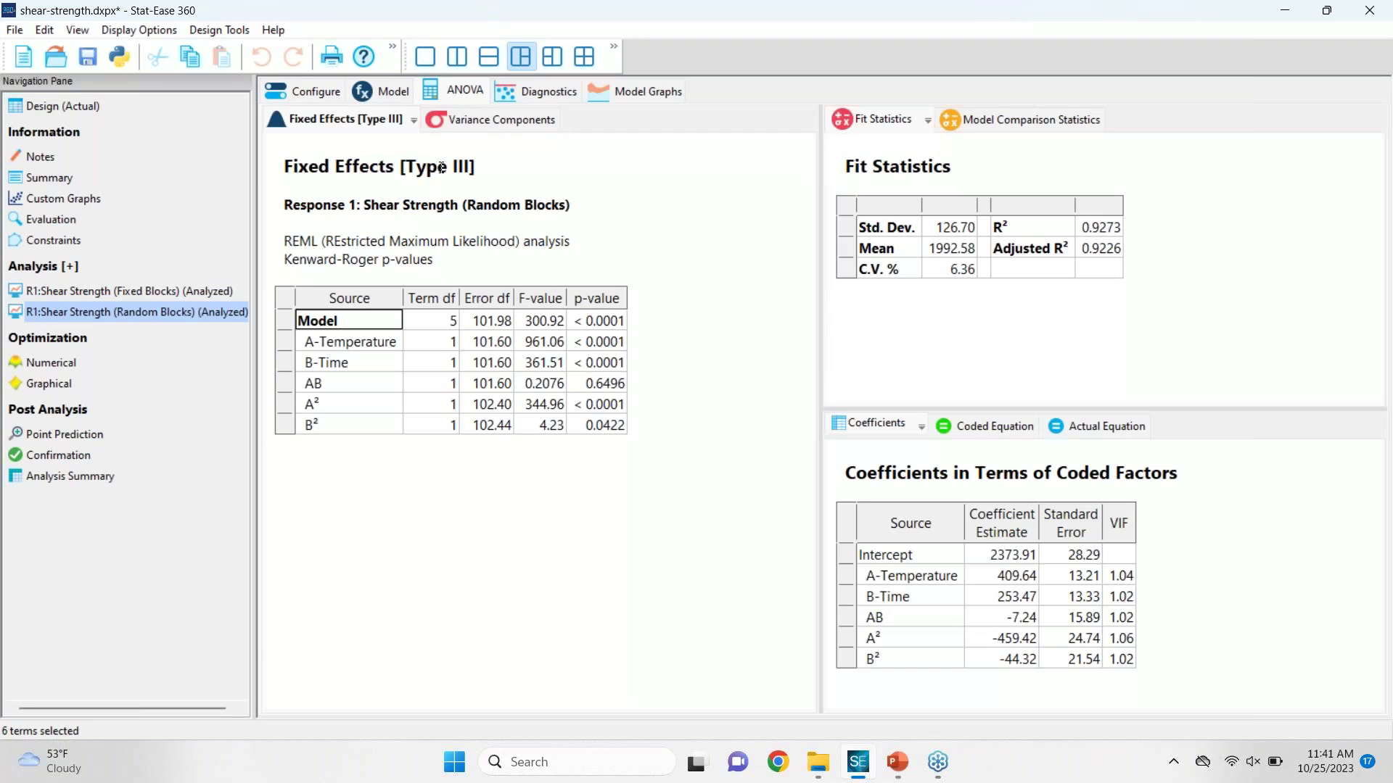
Step: Display the ANOVA of the Fixed Blocks analysis and examine the block coefficients in its Coefficients table
click(80, 290)
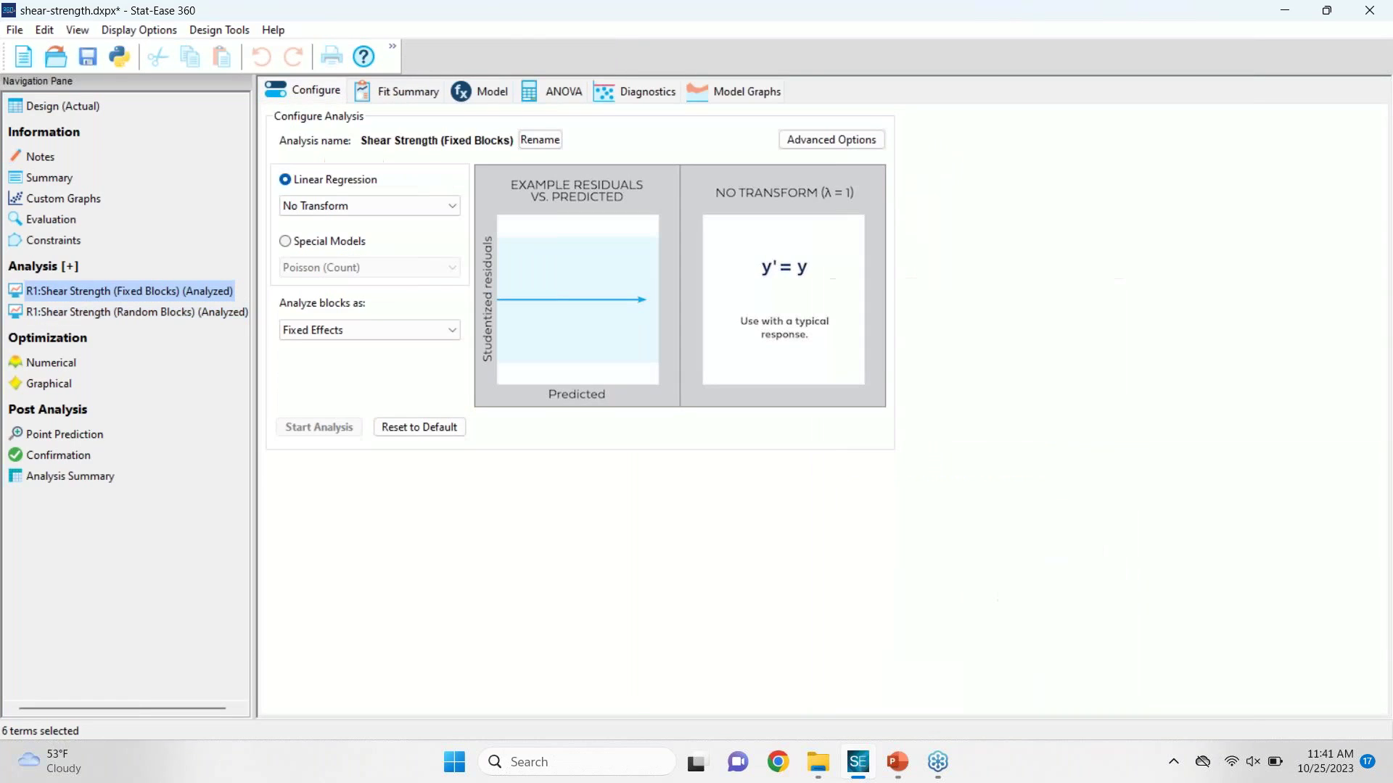
click(545, 93)
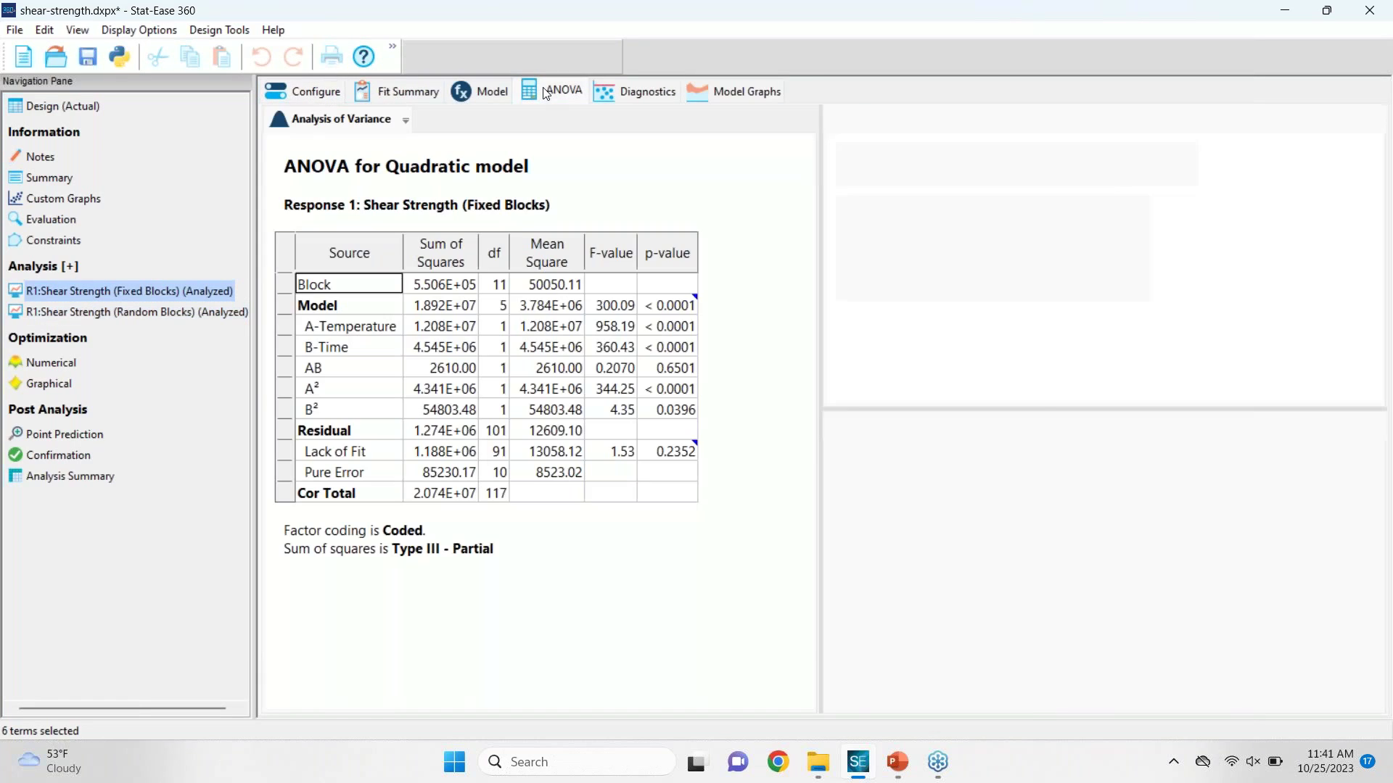
scroll(987, 580, down, 1)
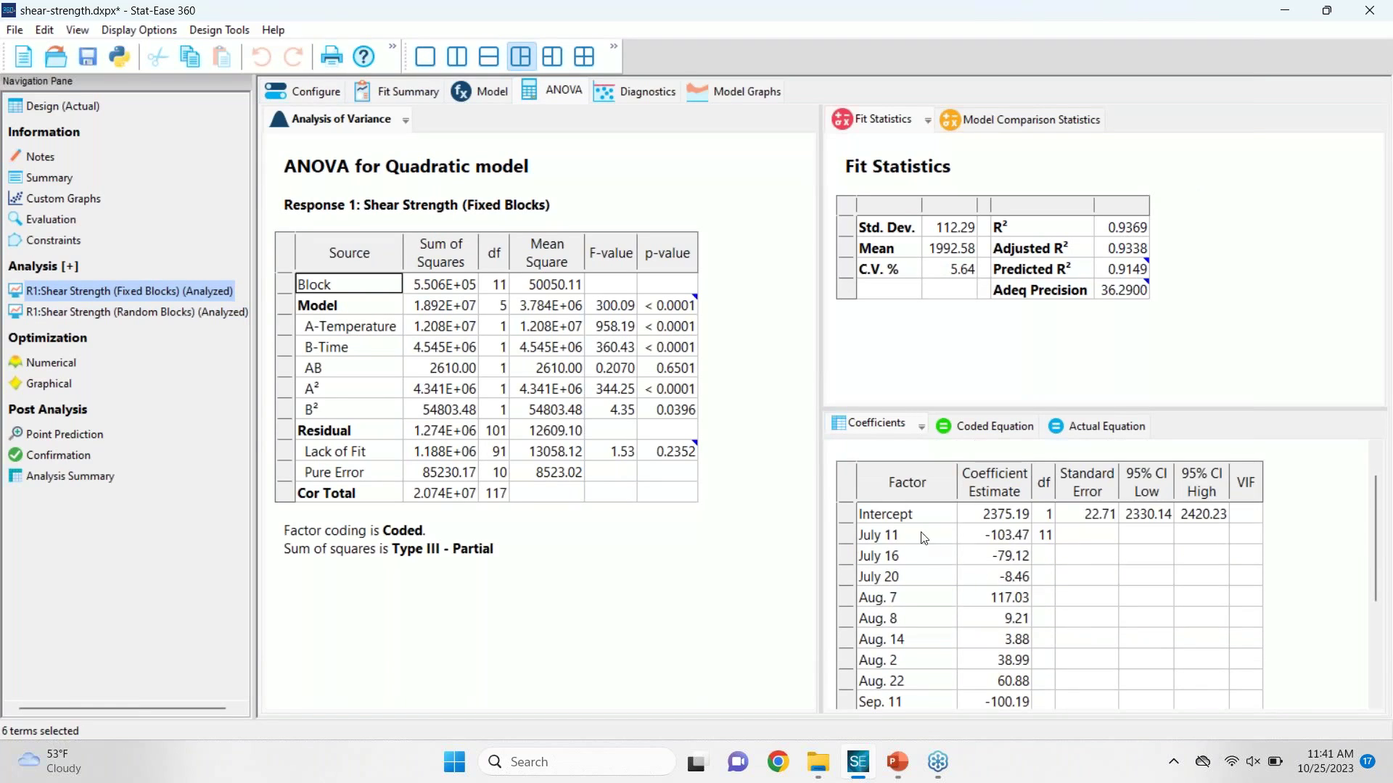
scroll(932, 573, down, 4)
scroll(936, 573, up, 5)
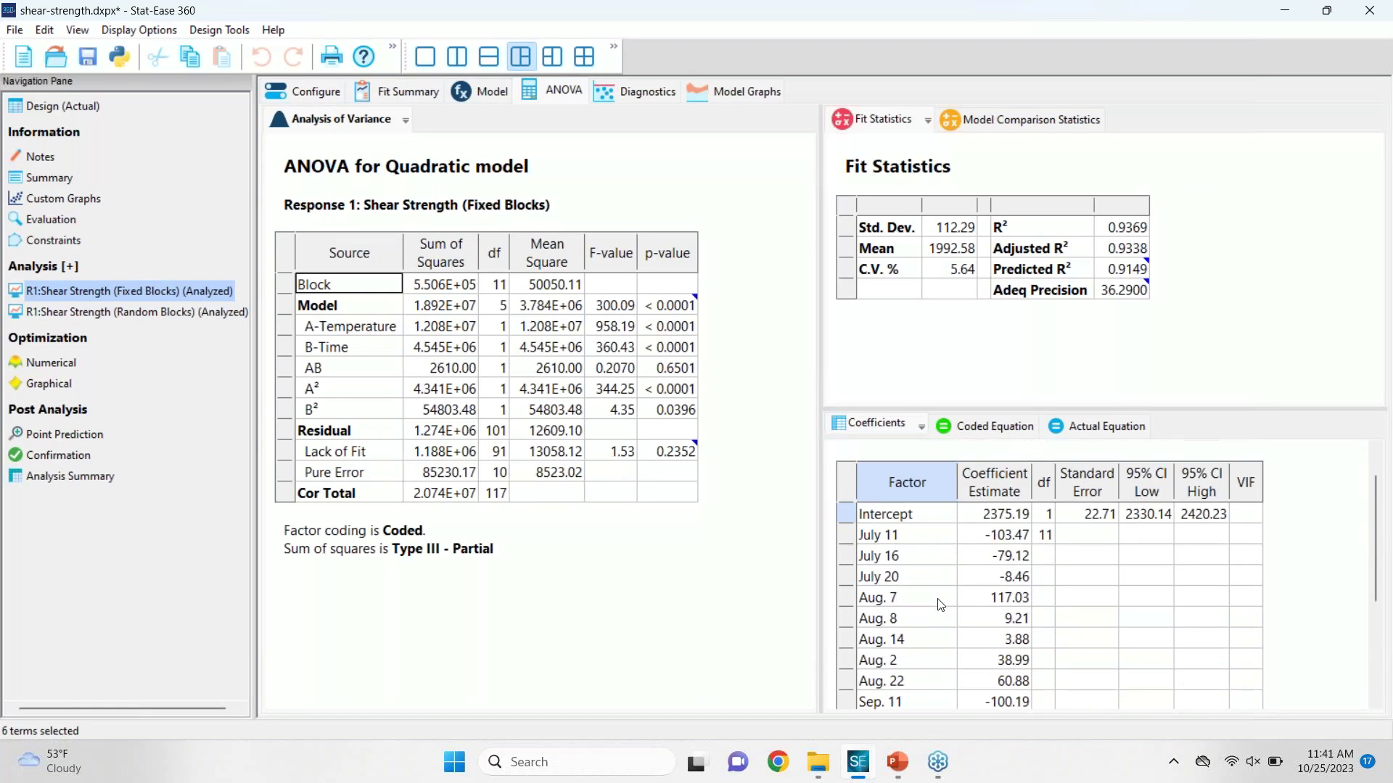
Step: Review the block coefficient estimates of the Fixed Blocks analysis, then examine the Variance Components and coefficients of the Random Blocks analysis
drag(1001, 537, 999, 658)
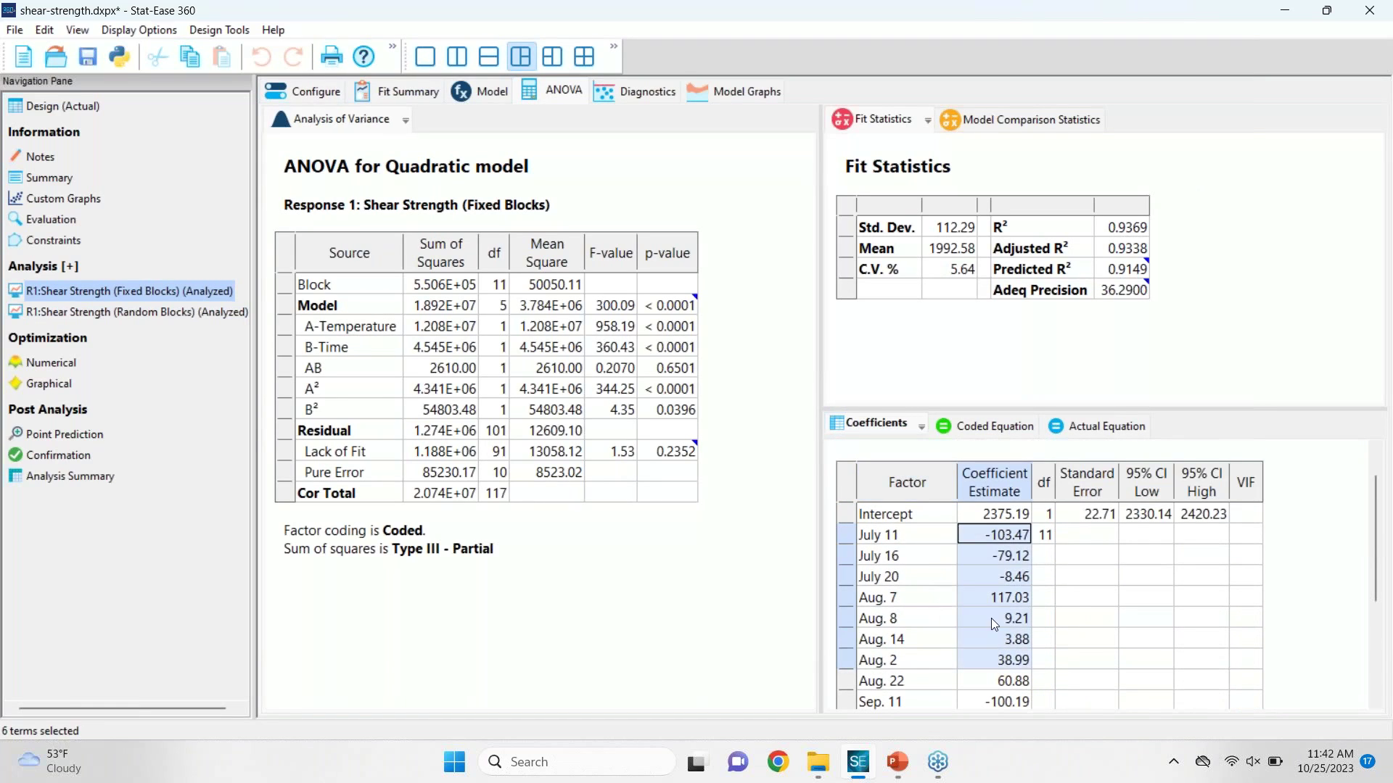
click(190, 311)
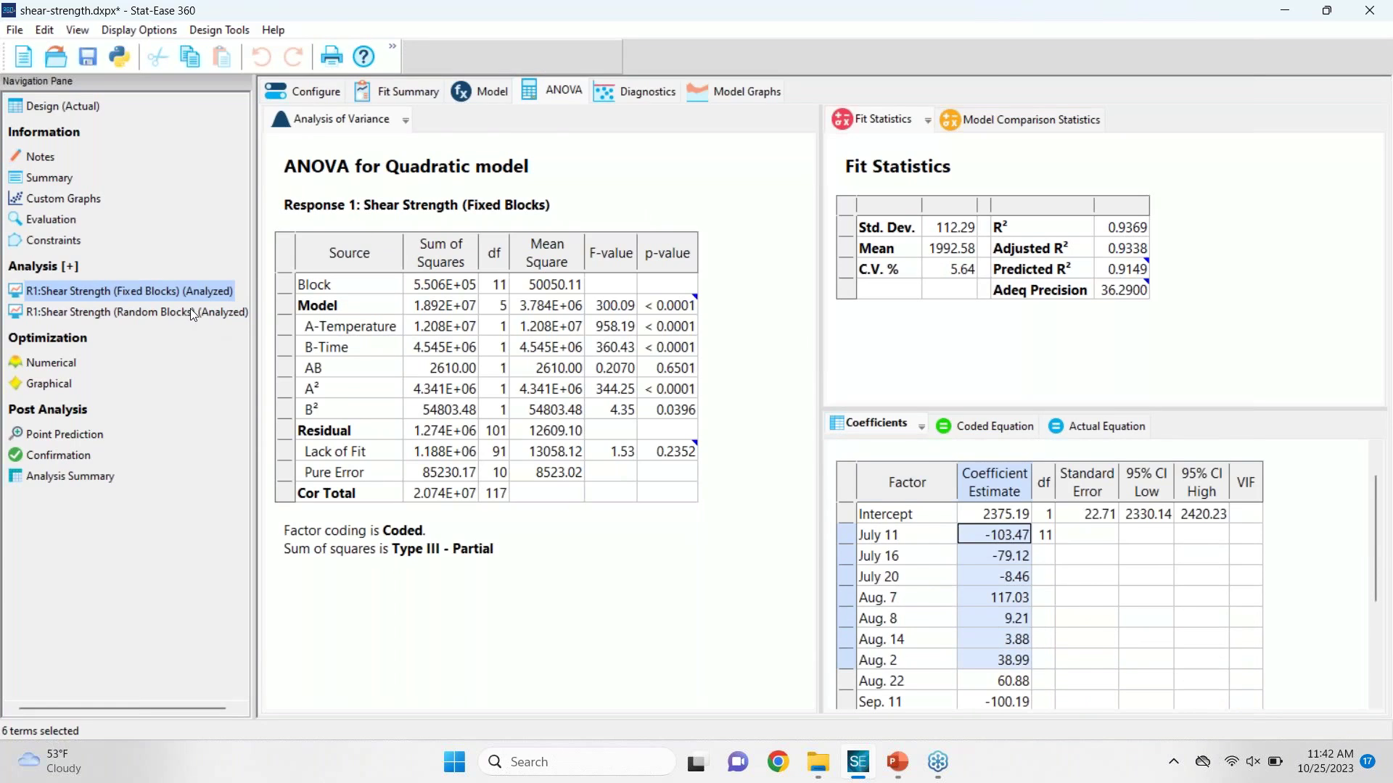
click(476, 128)
drag(326, 250, 587, 247)
click(587, 247)
drag(910, 560, 1115, 663)
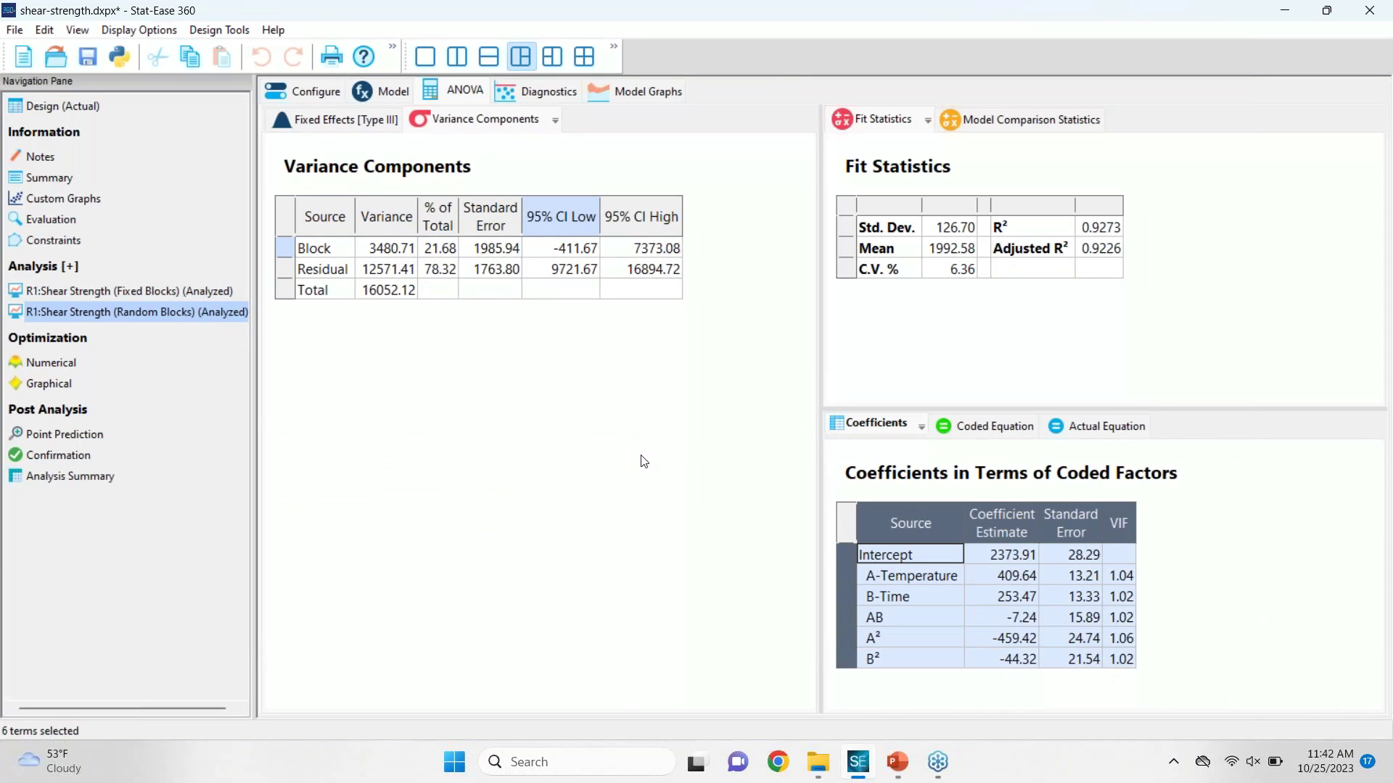
Step: Examine the Block and Residual percentages of total variance, then compare the Fixed Blocks ANOVA with the Random Blocks results
click(441, 250)
drag(444, 253, 441, 272)
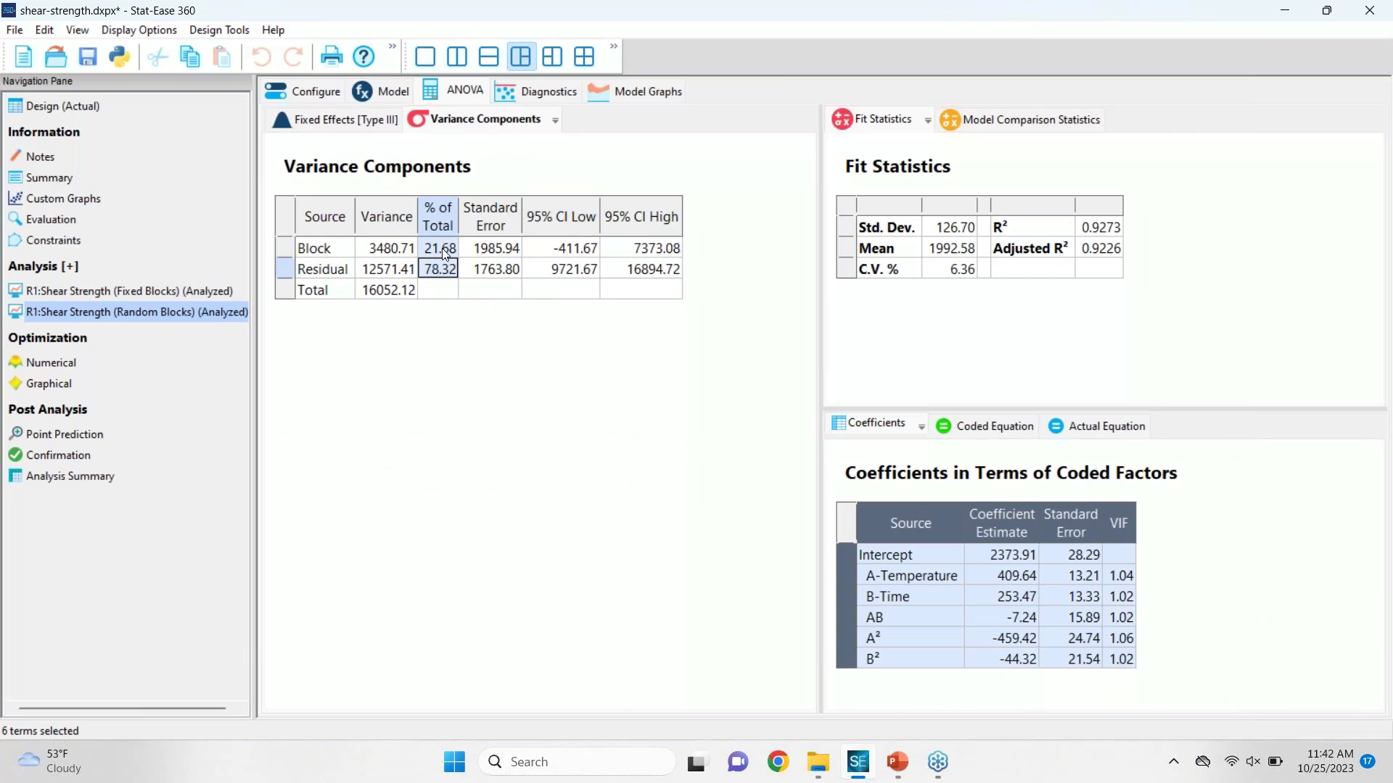
click(443, 249)
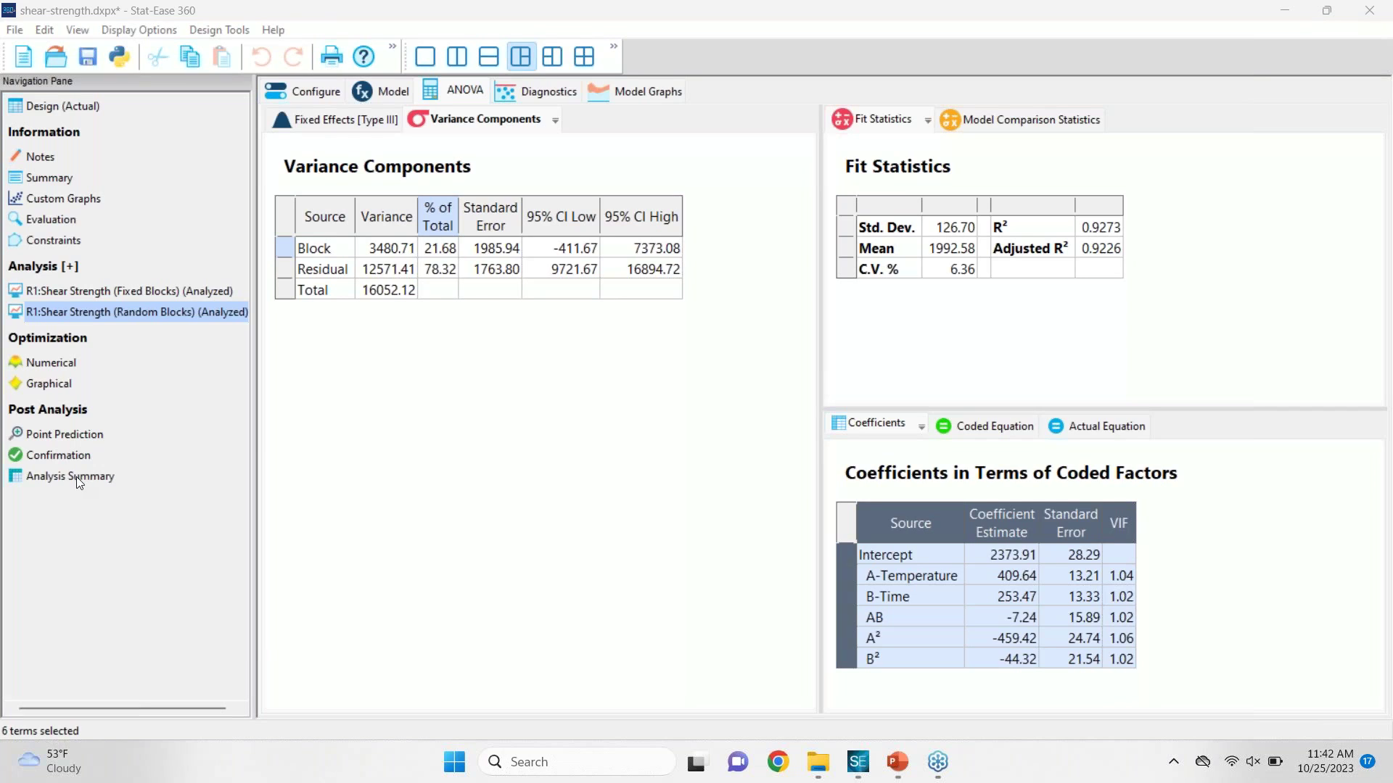
click(53, 289)
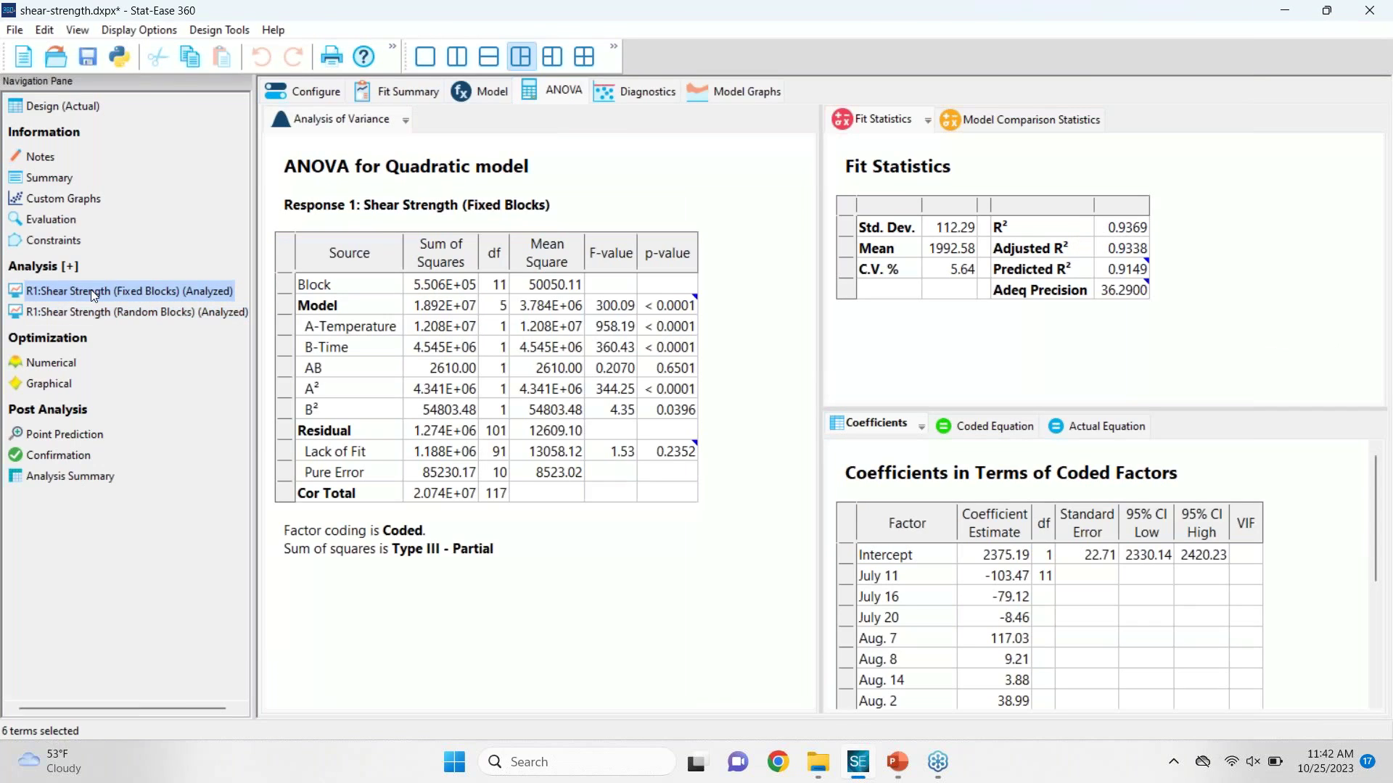
click(102, 312)
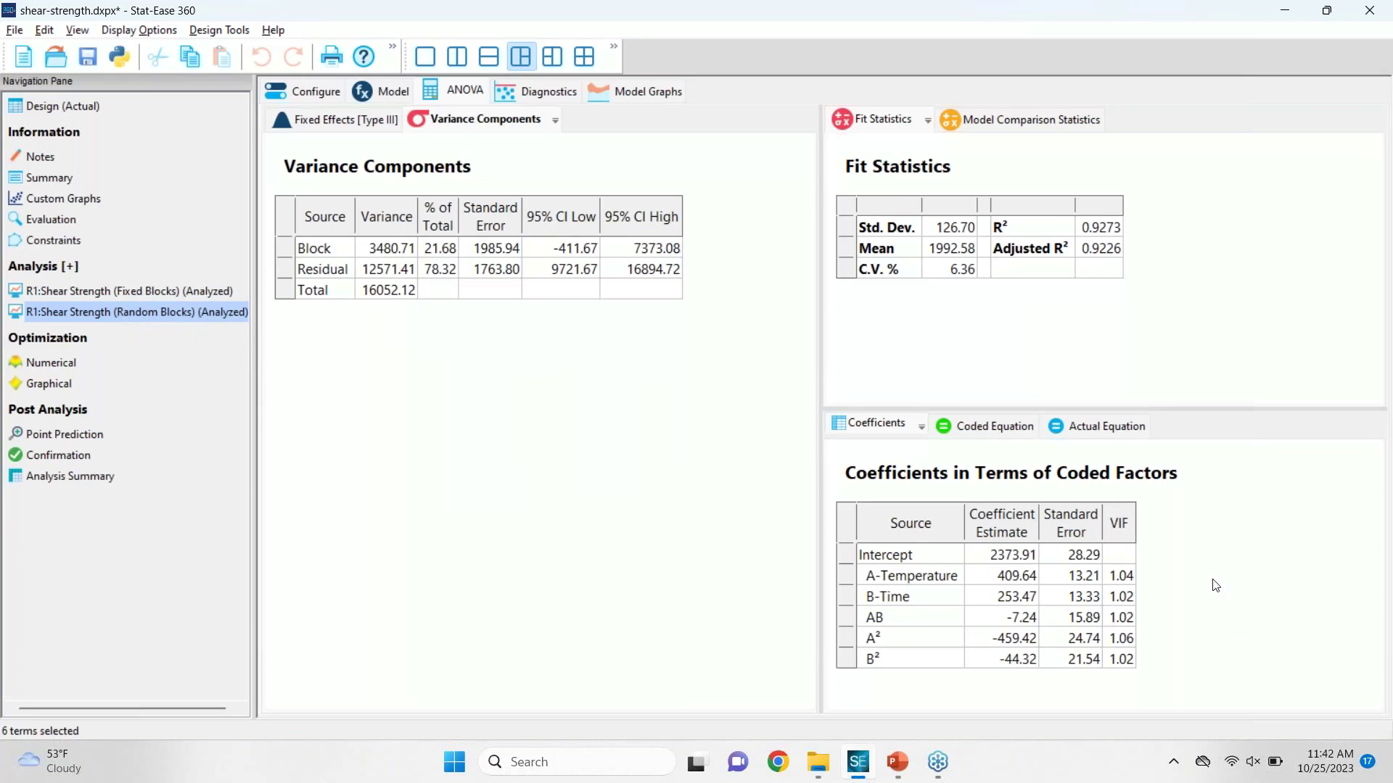
Step: Switch to the PowerPoint slide show, advance to the Shaded Intervals slide, and return to Stat-Ease 360
key(alt+Tab)
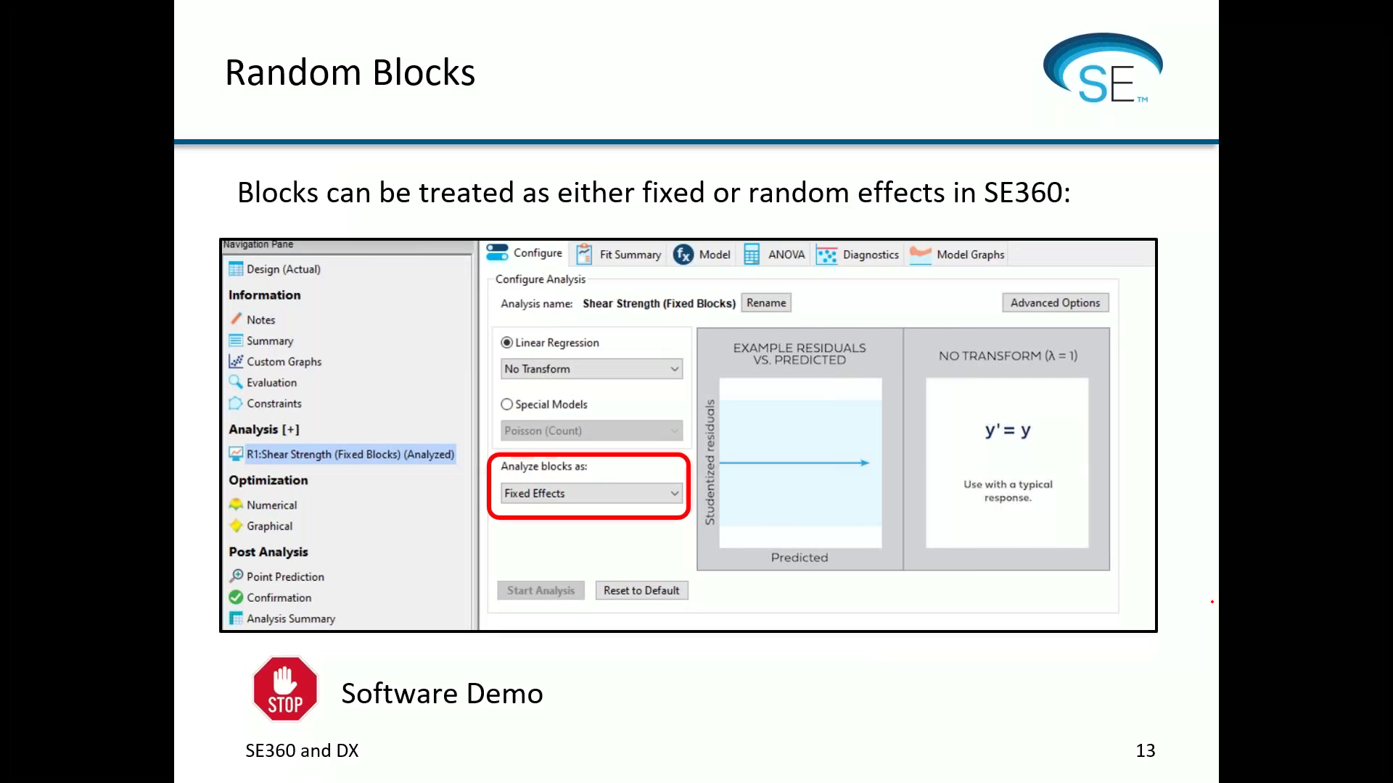
key(Right)
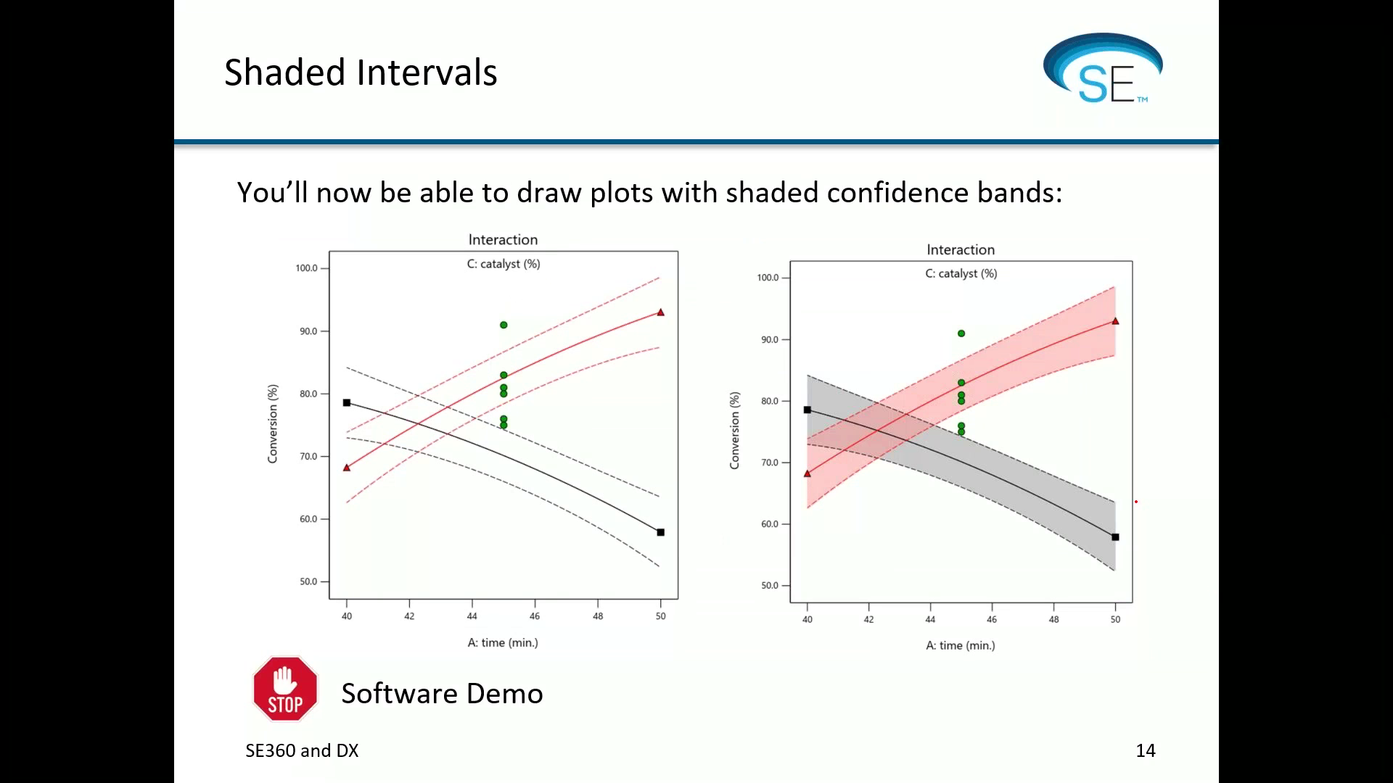
key(alt+Tab)
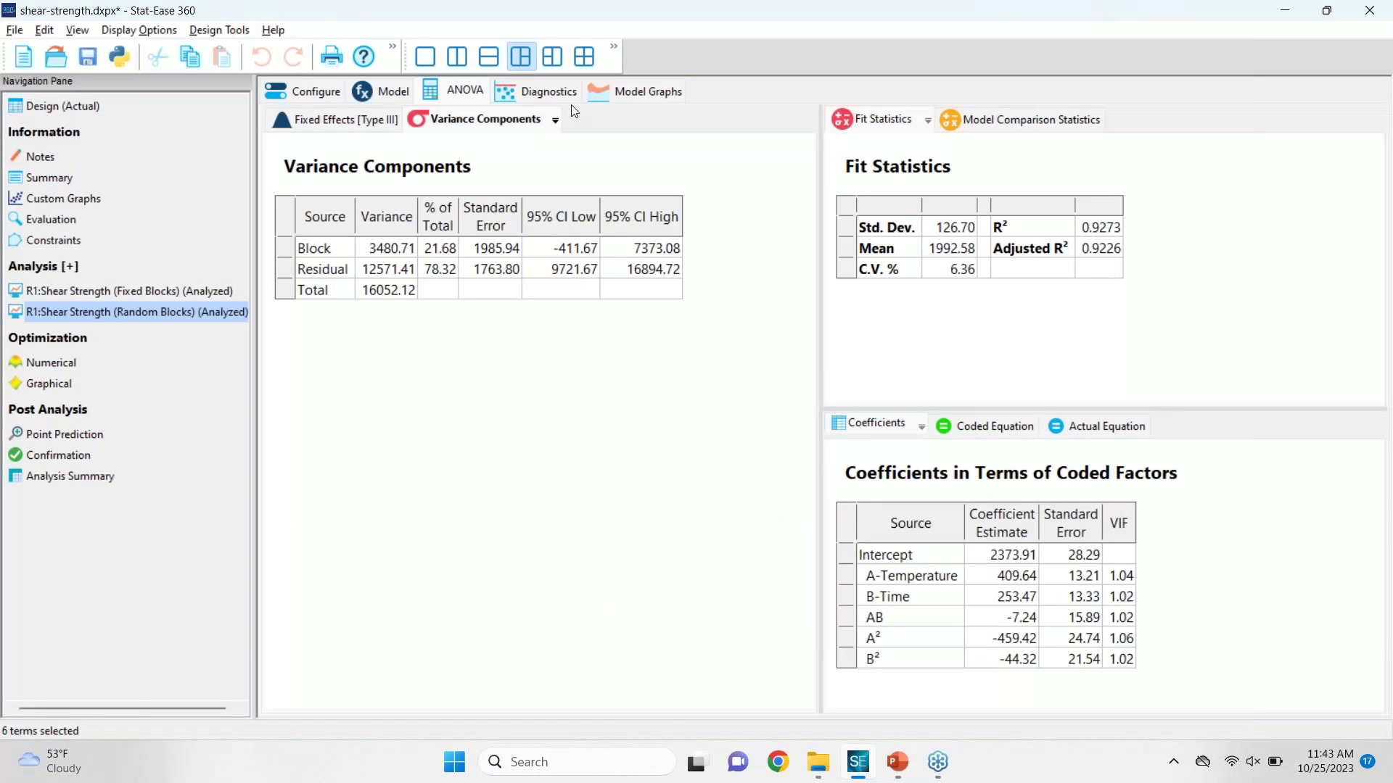
Step: Display the Interaction model graph of the Fixed Blocks analysis and view its available terms, keeping AB
click(163, 291)
click(782, 95)
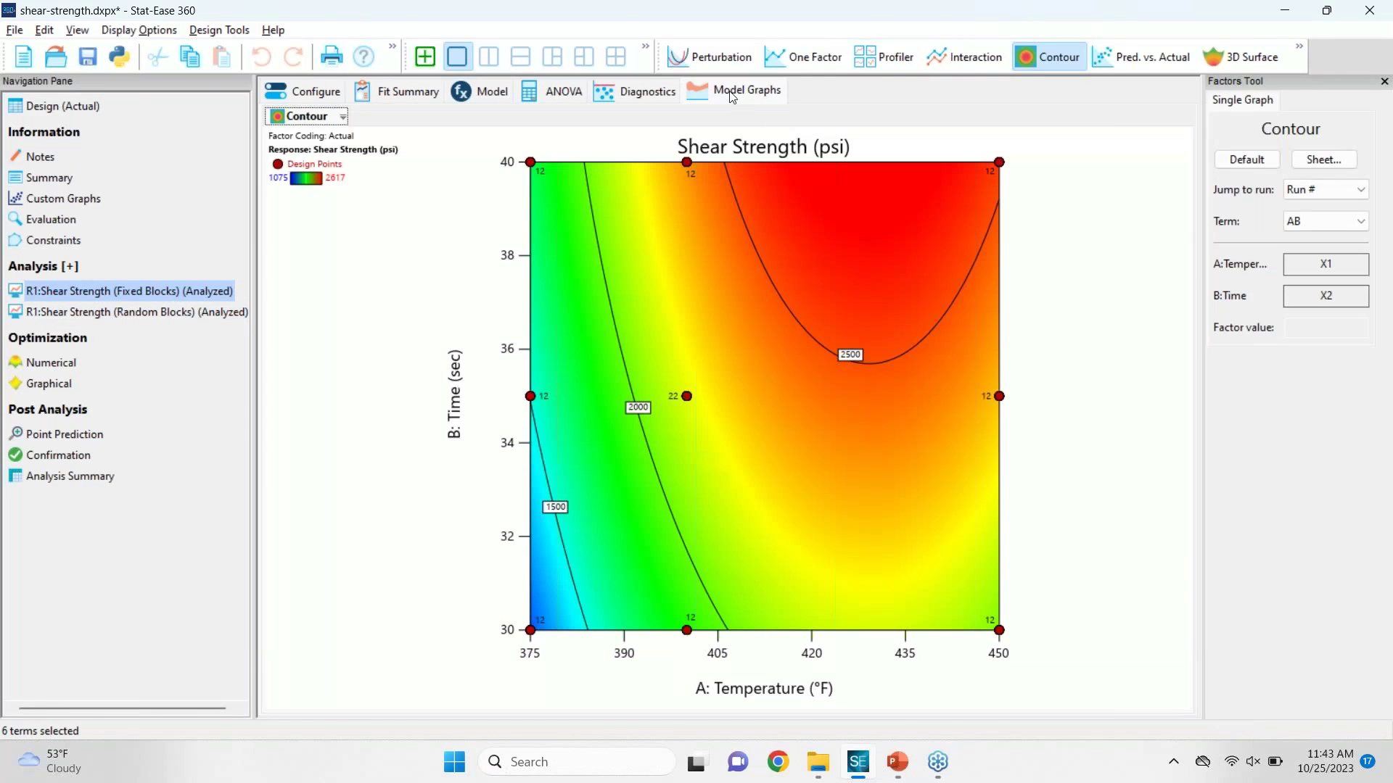
click(957, 58)
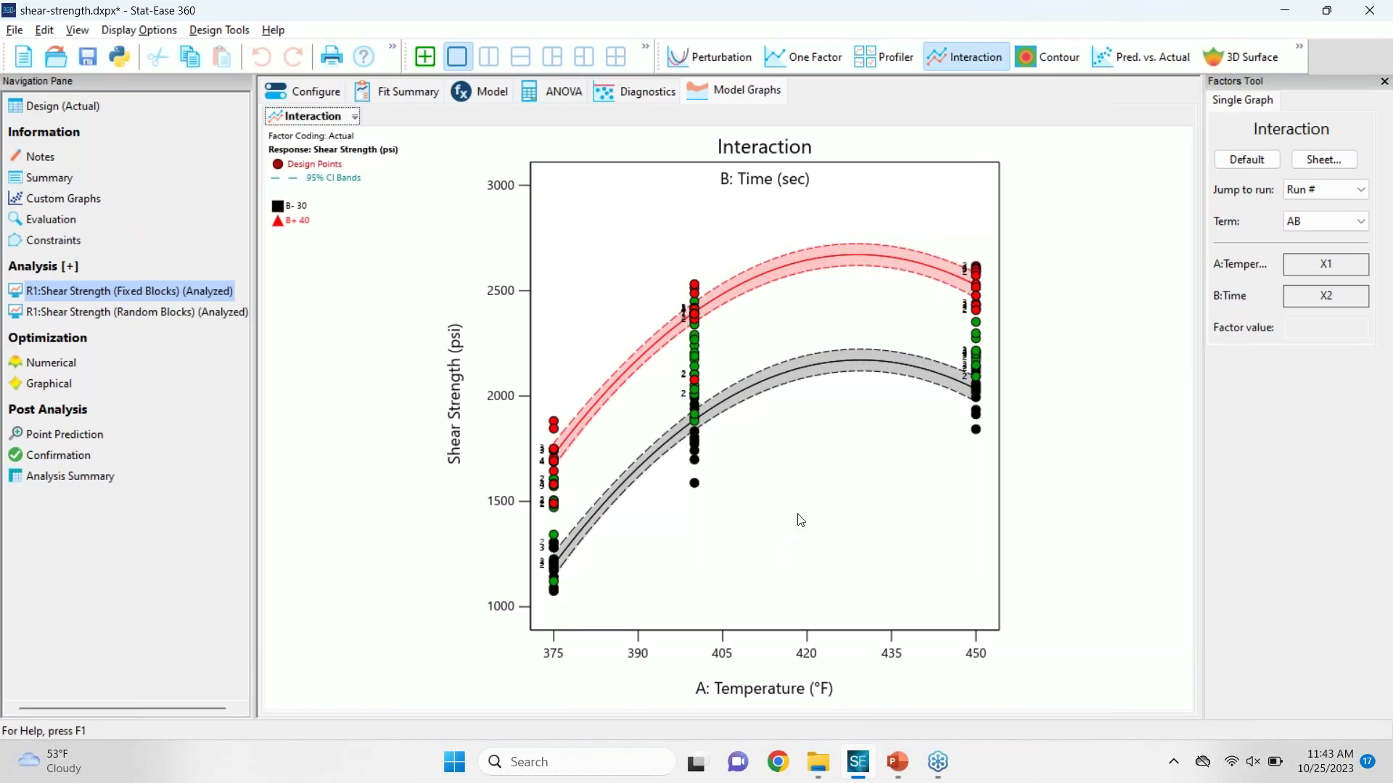
click(1324, 224)
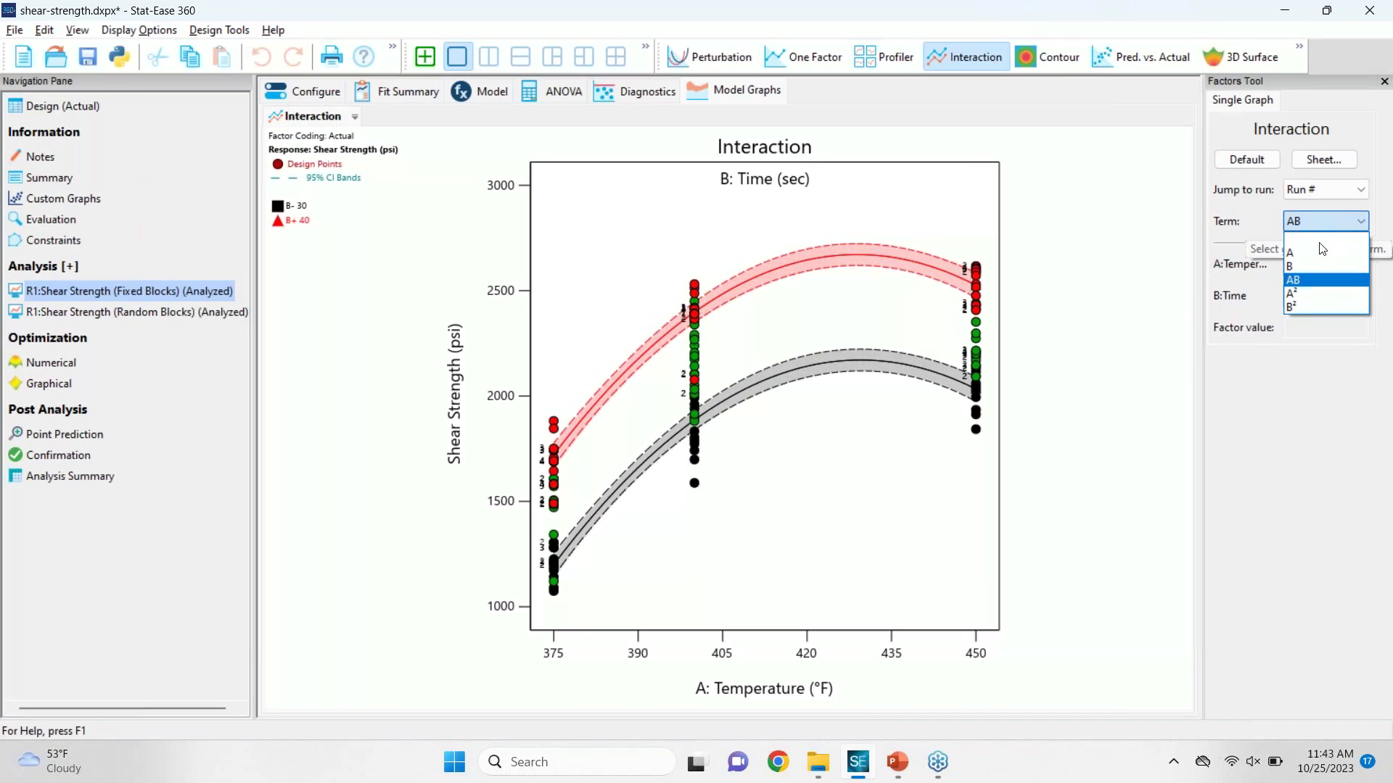
click(1263, 217)
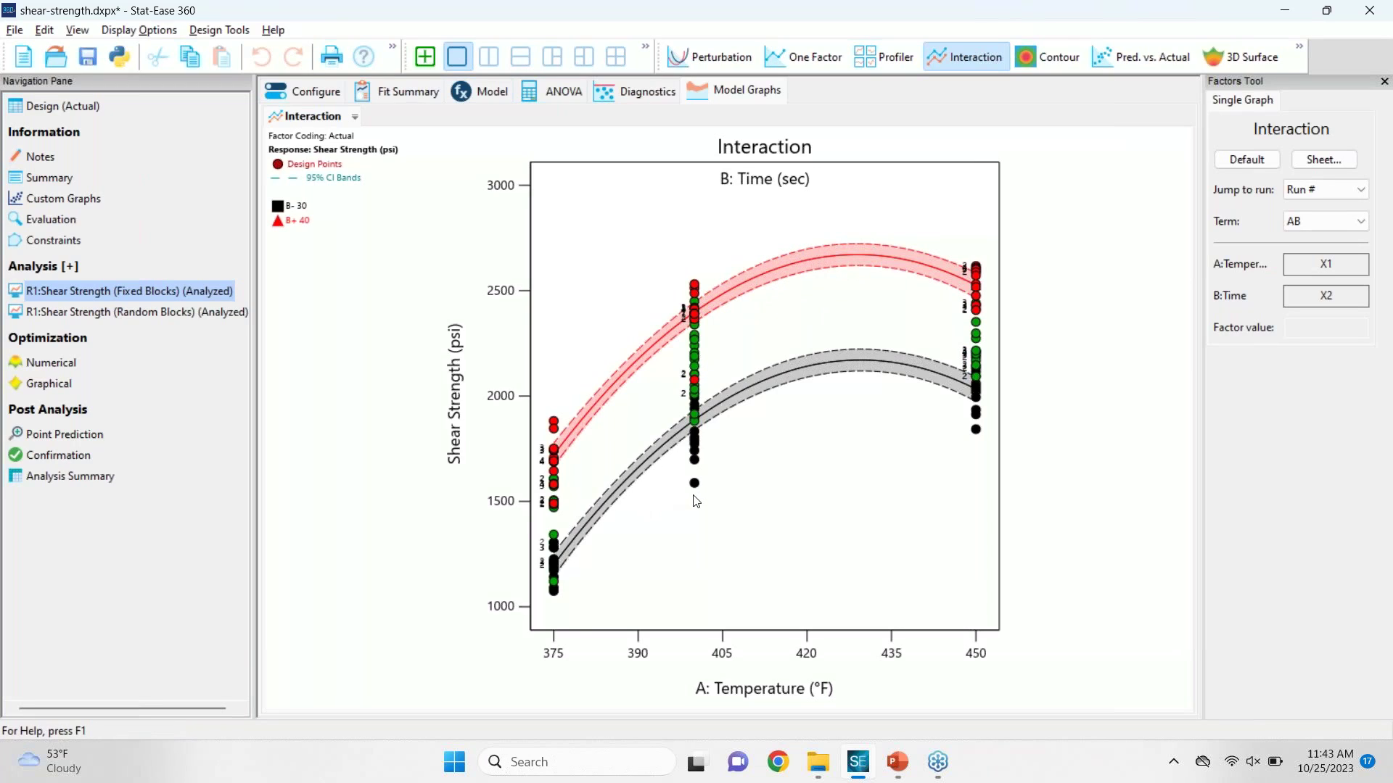
Step: Switch to the PowerPoint slide show, advance to the Excel Import Wizard slide, and return to Stat-Ease 360
key(alt+Tab)
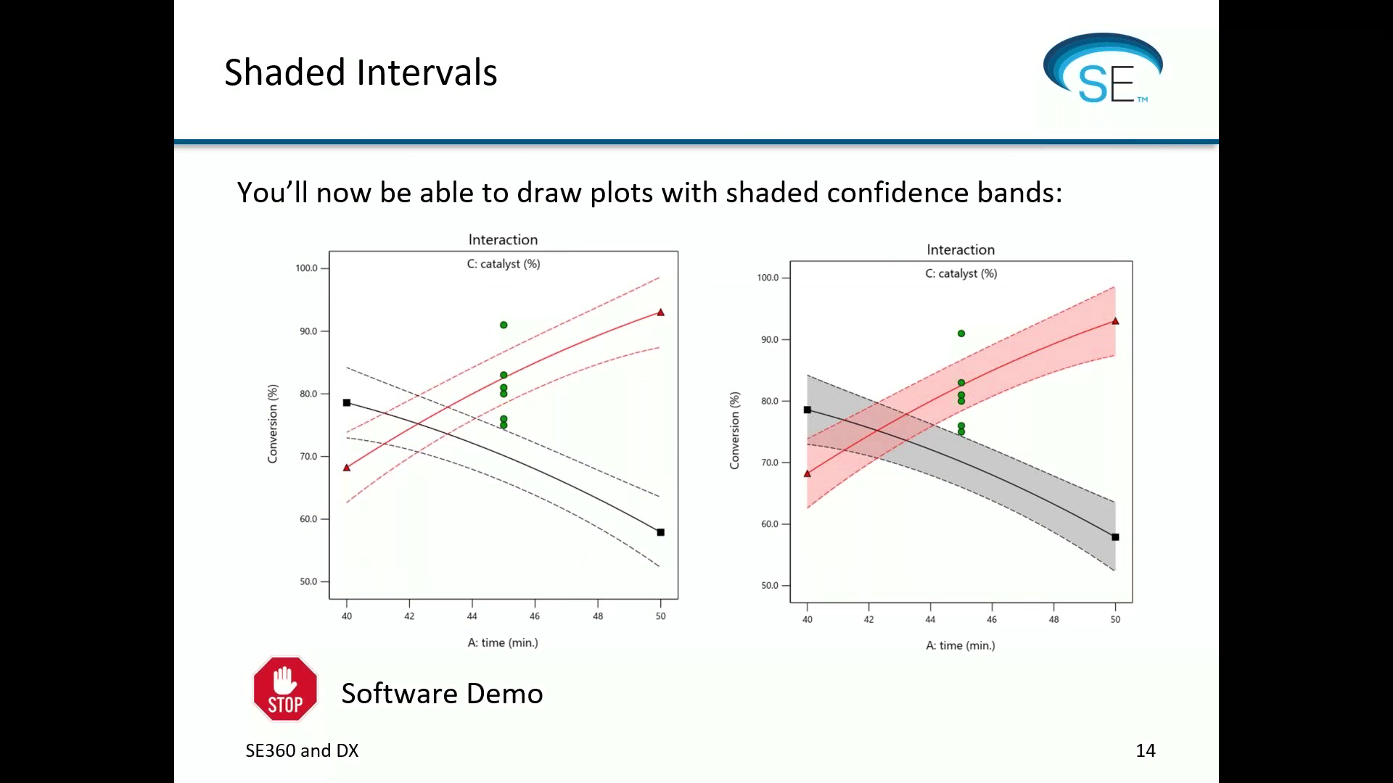
key(Right)
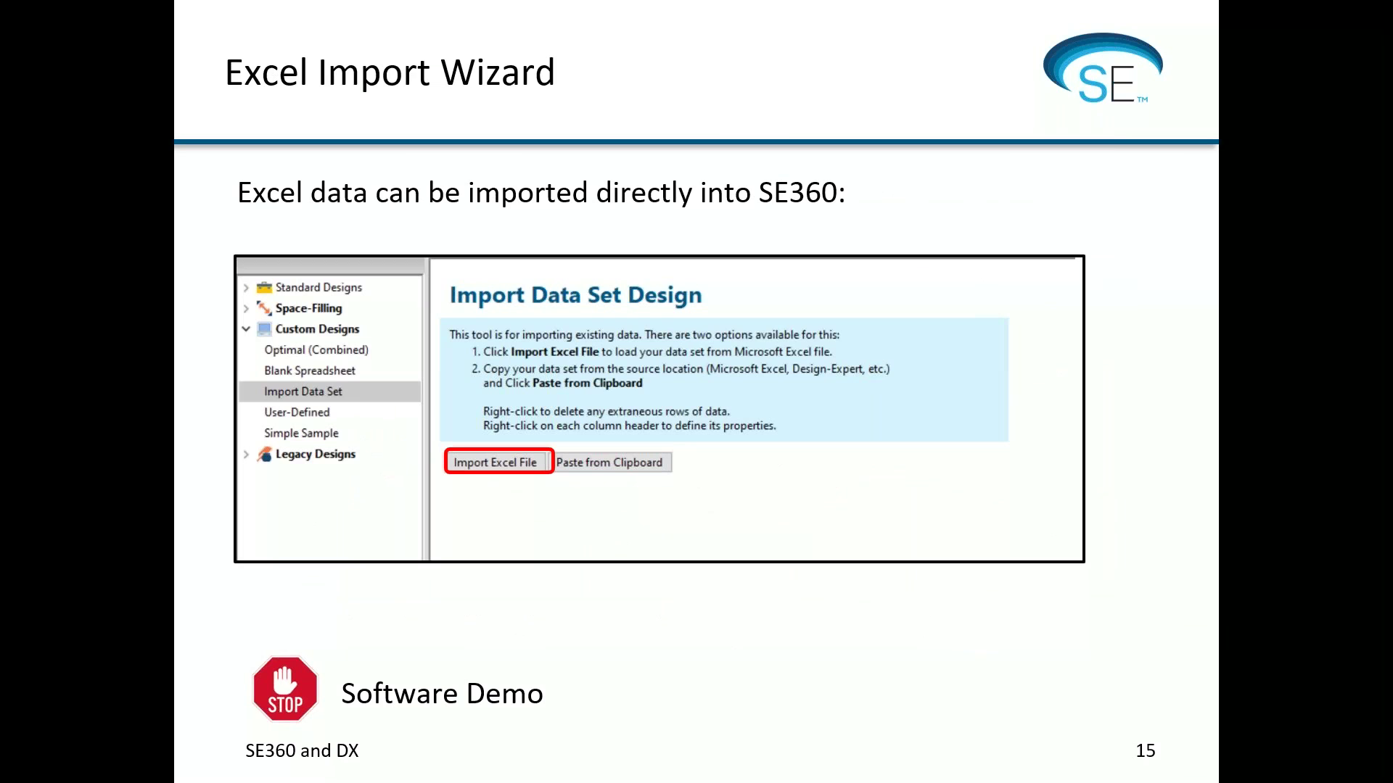
key(alt+Tab)
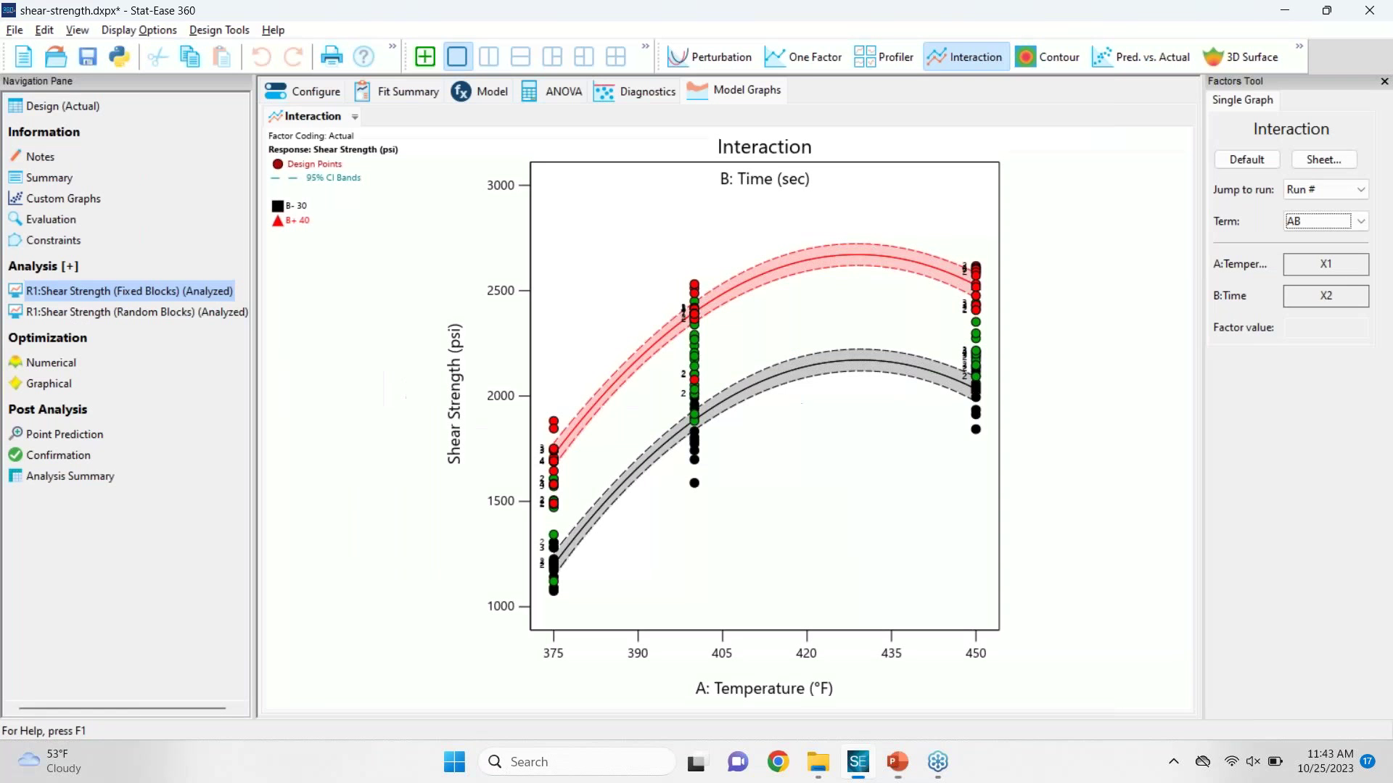
Step: Close the shear-strength.dxpx design without saving its changes
click(17, 31)
click(125, 116)
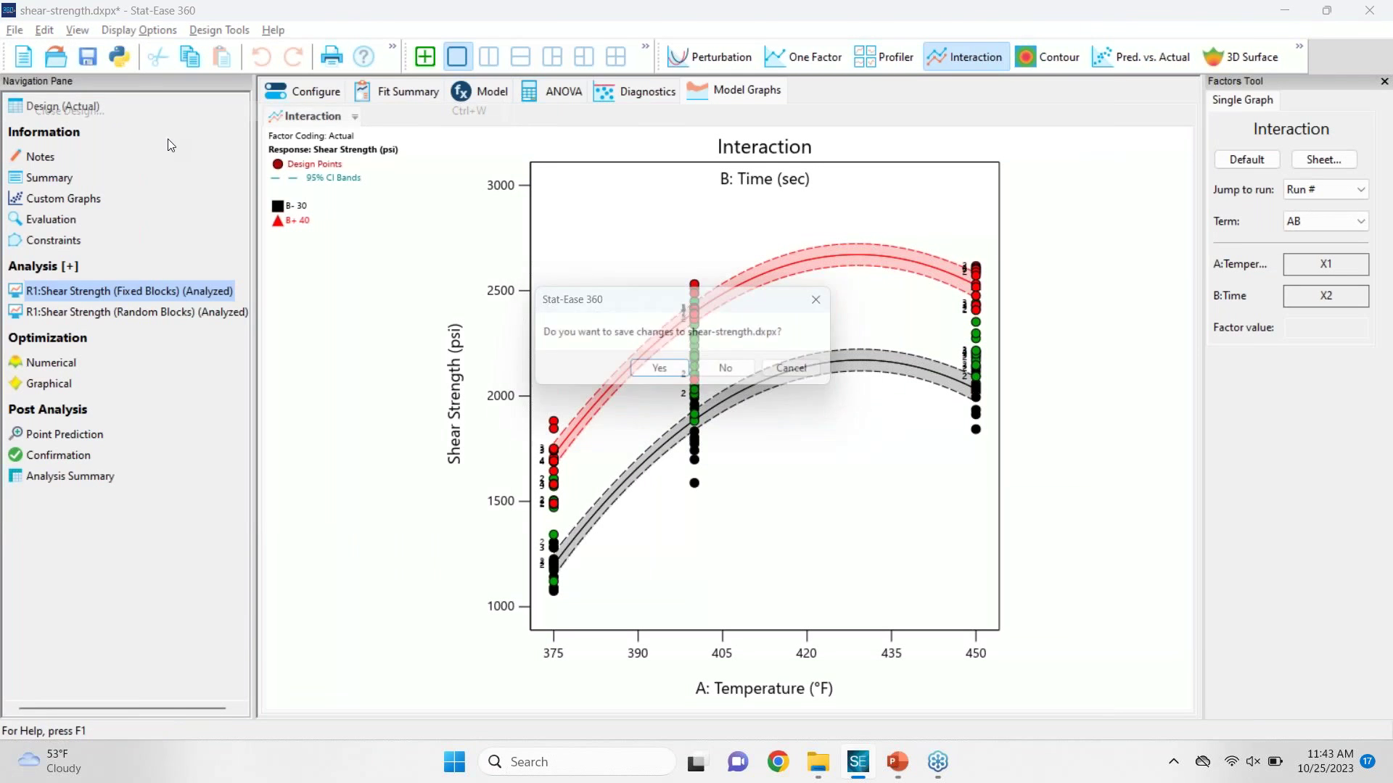
click(759, 373)
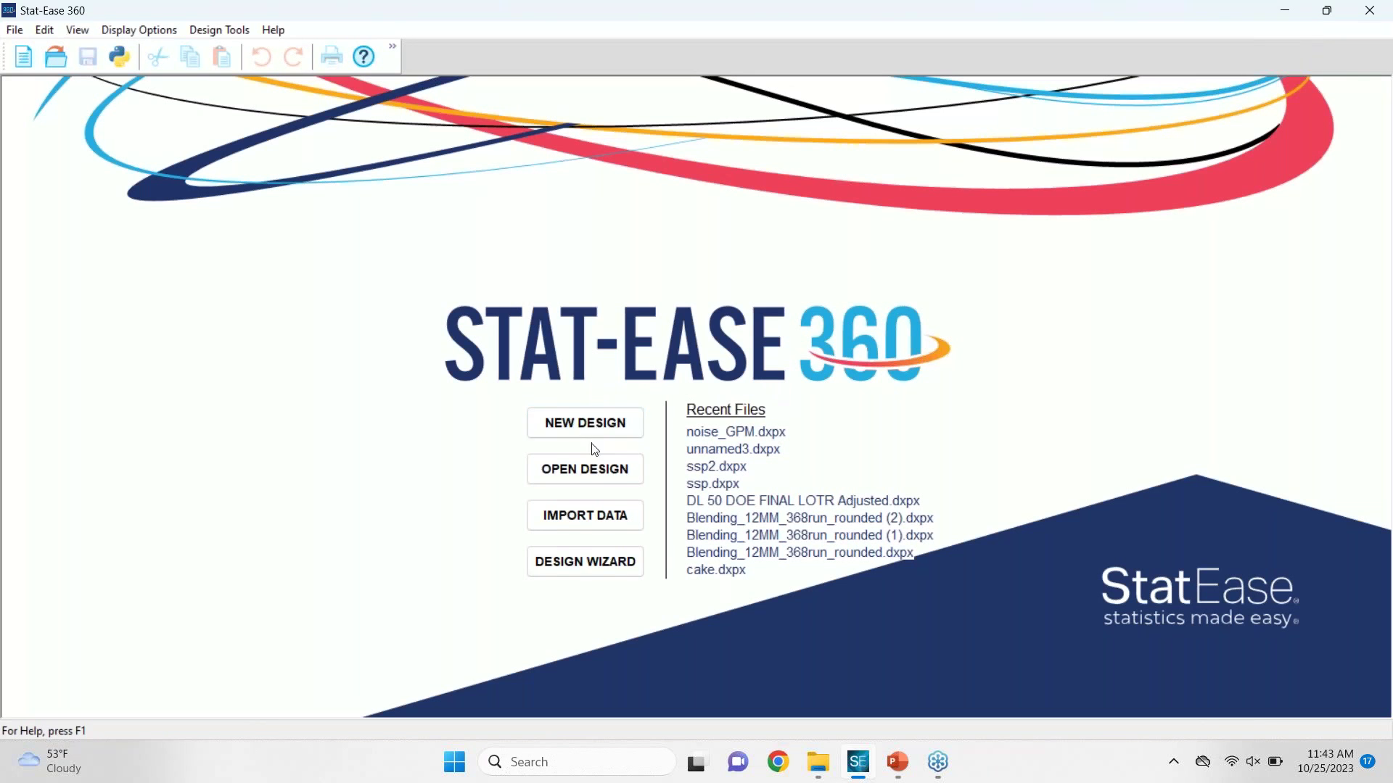
Step: Start a data set import, view the file selection for importing an Excel file, and cancel it without choosing a file
click(618, 524)
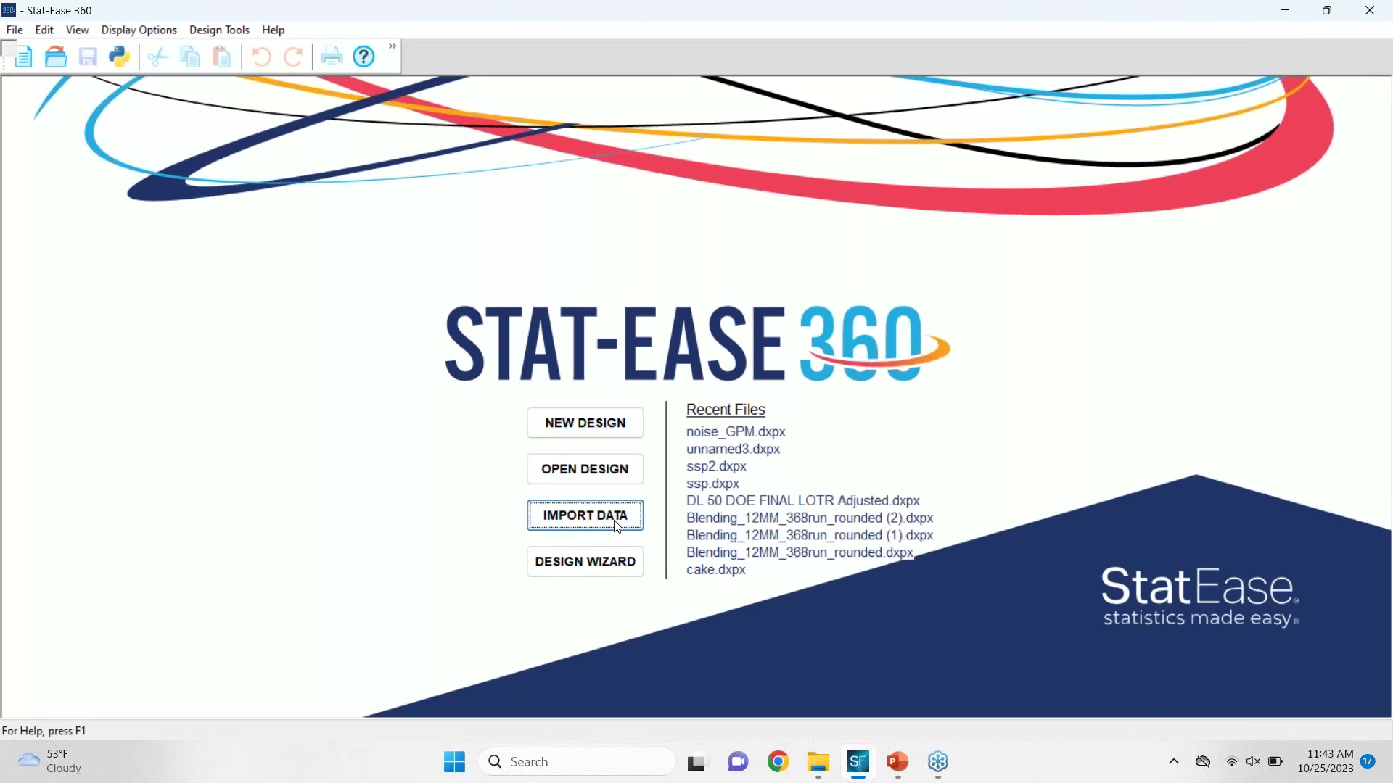
click(256, 269)
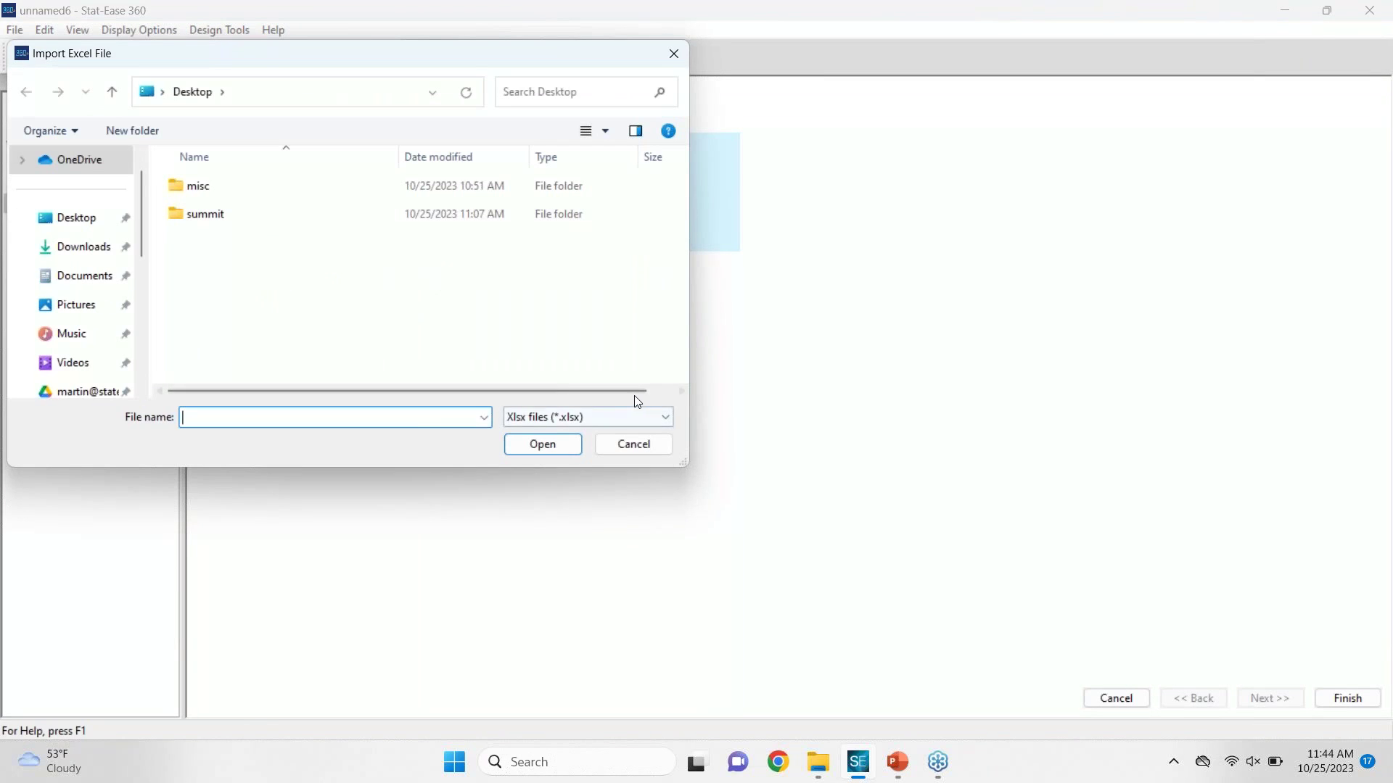
click(628, 448)
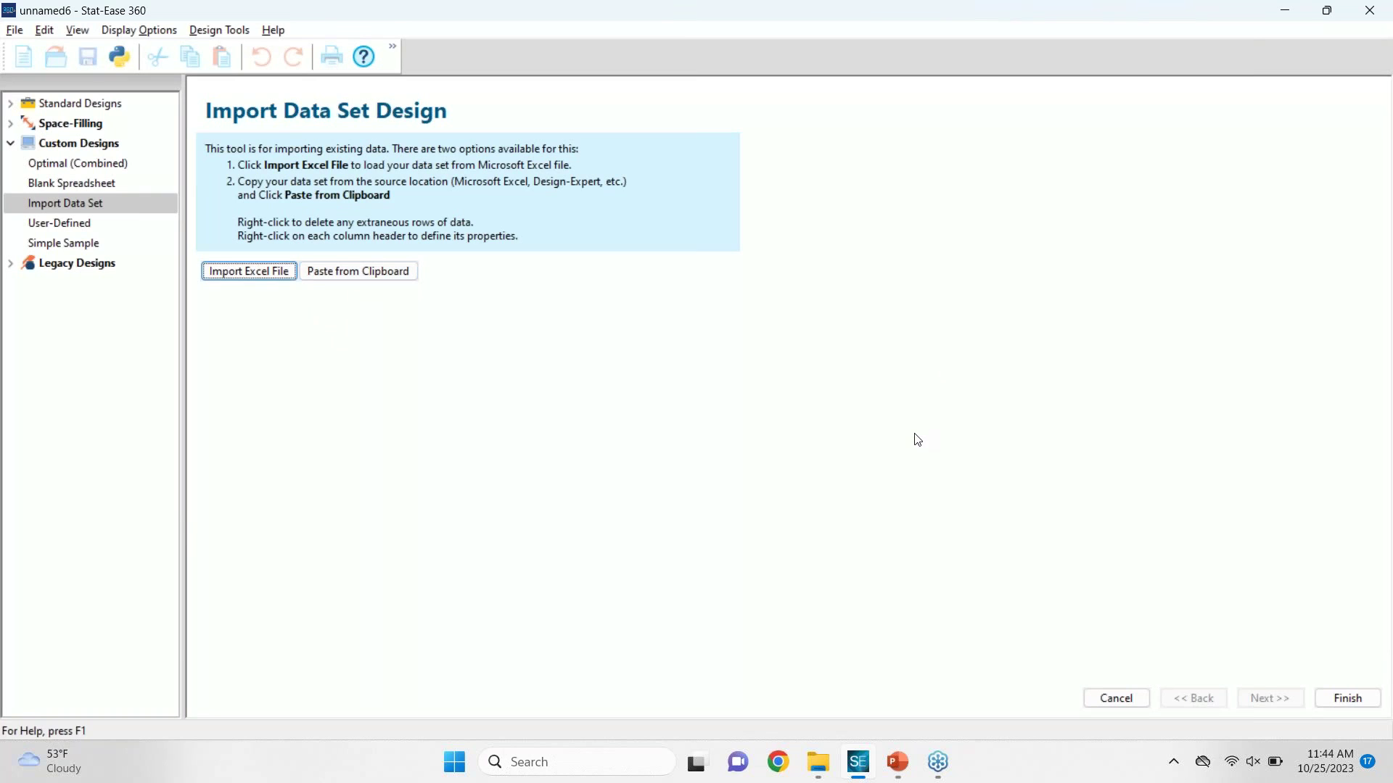
Step: Switch to the PowerPoint slide show and advance to the Agenda slide on Upcoming Features
key(alt+Tab)
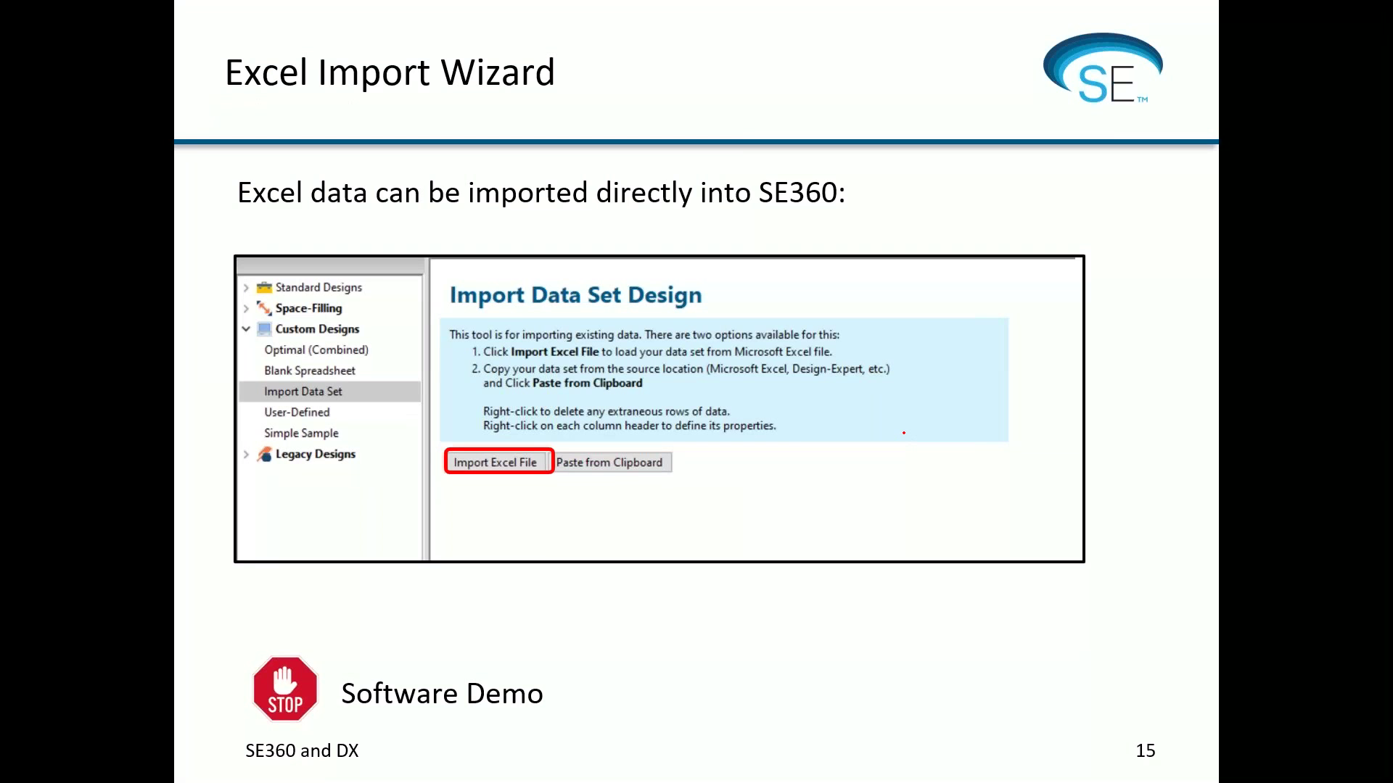
key(Right)
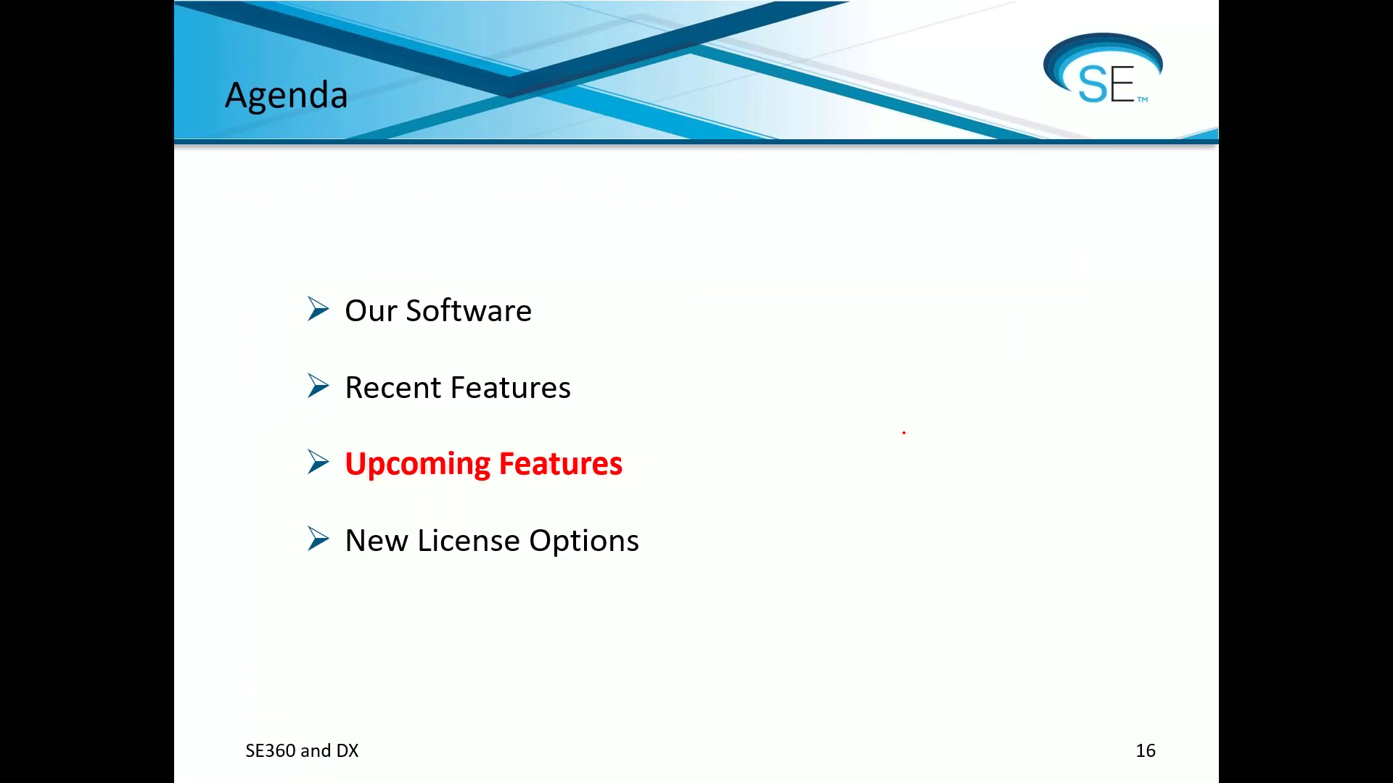
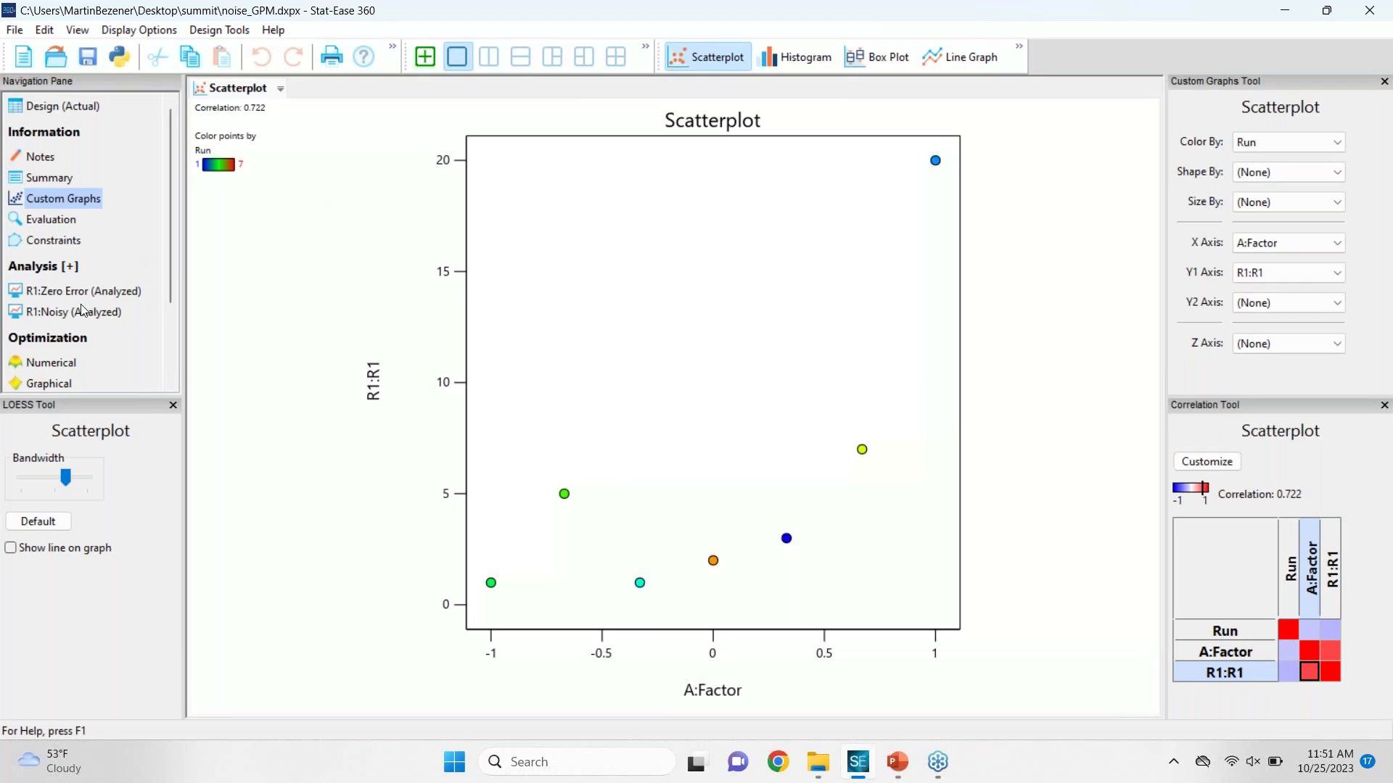
Step: Clear the completed Zero Error analysis of response R1 in noise_GPM.dxpx
click(59, 294)
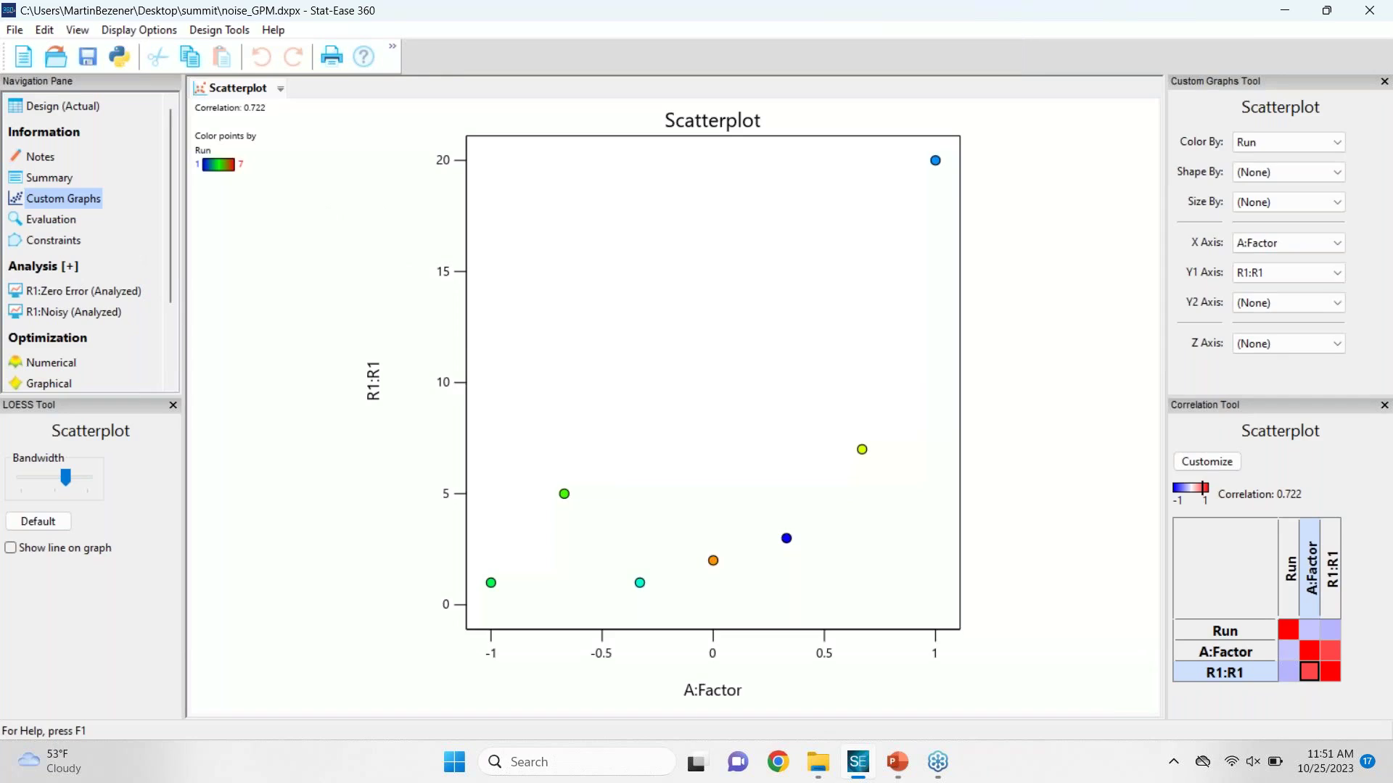
right_click(75, 295)
click(90, 306)
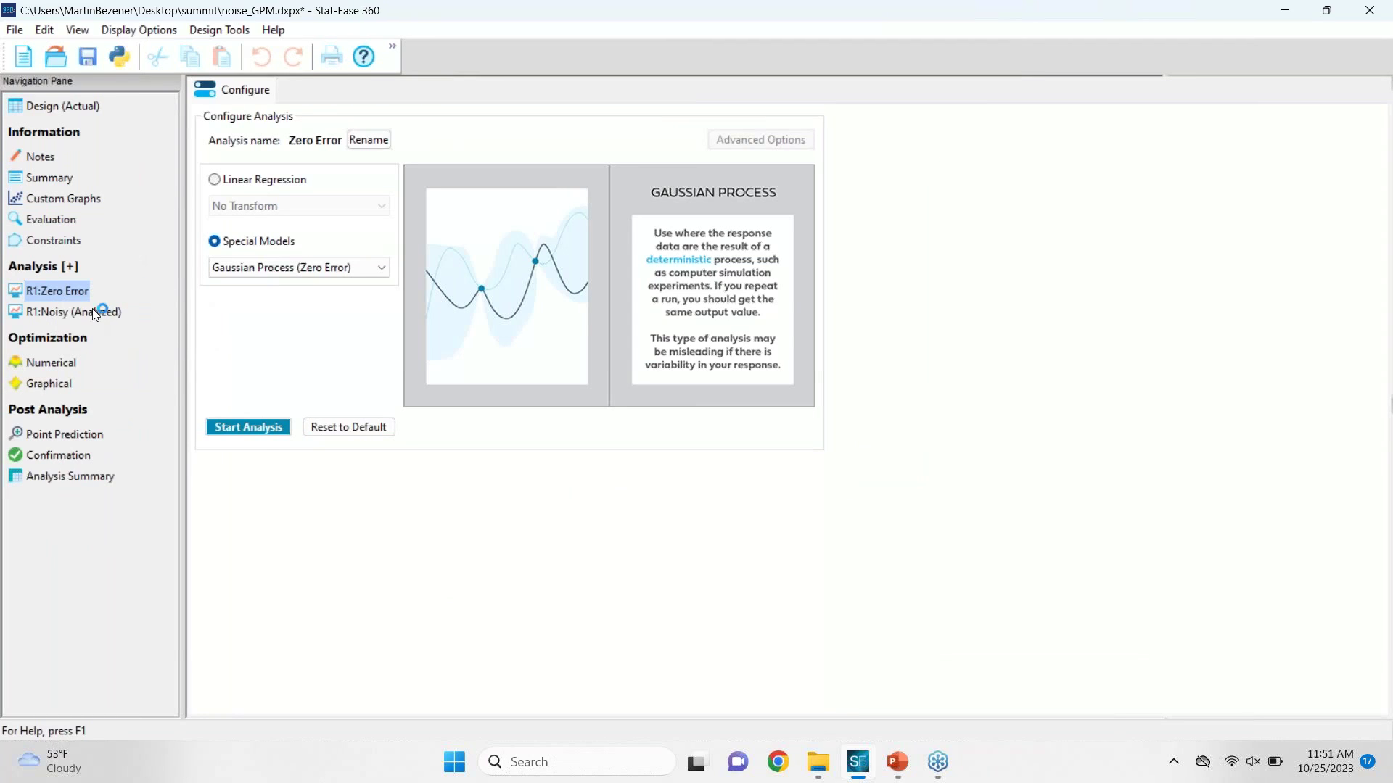
Step: Delete the Noisy analysis of response R1
click(96, 312)
right_click(100, 312)
click(132, 322)
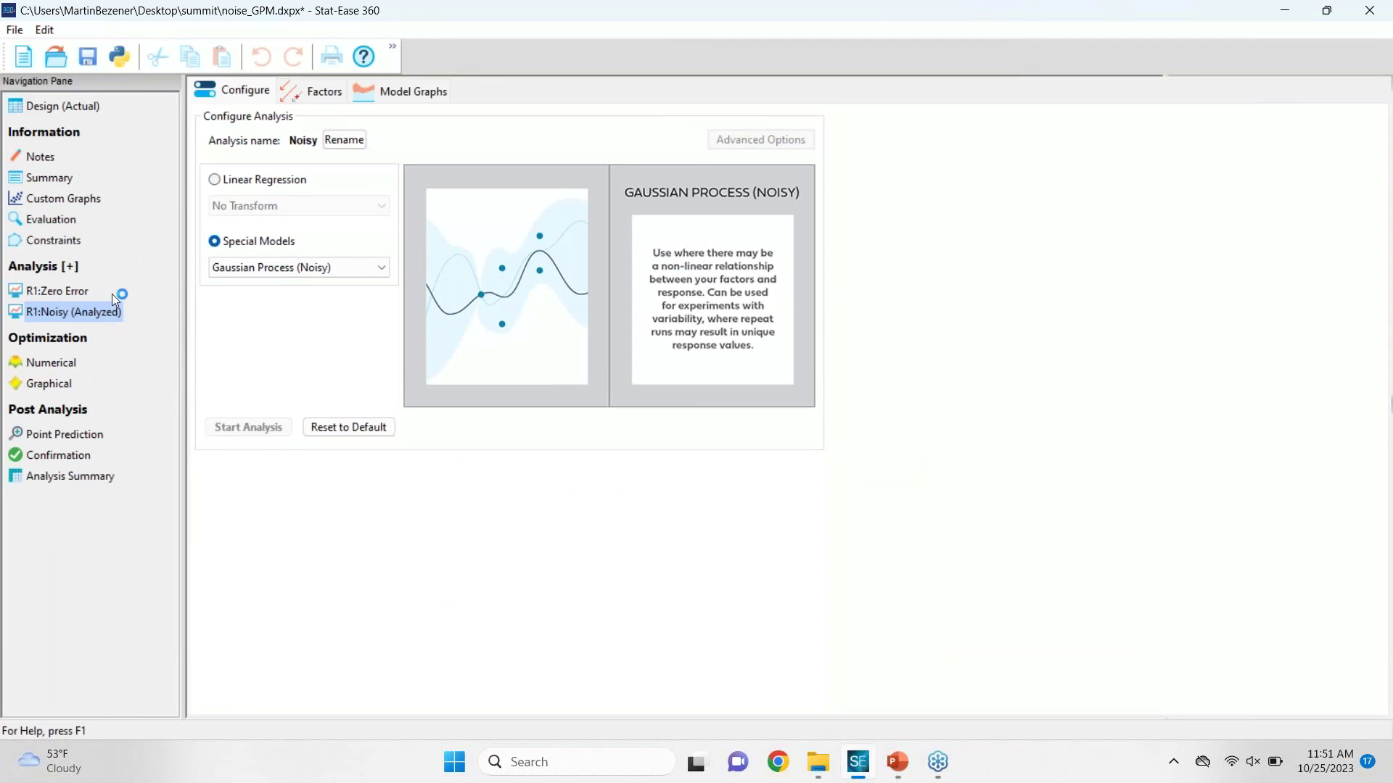
click(71, 291)
right_click(50, 313)
click(94, 350)
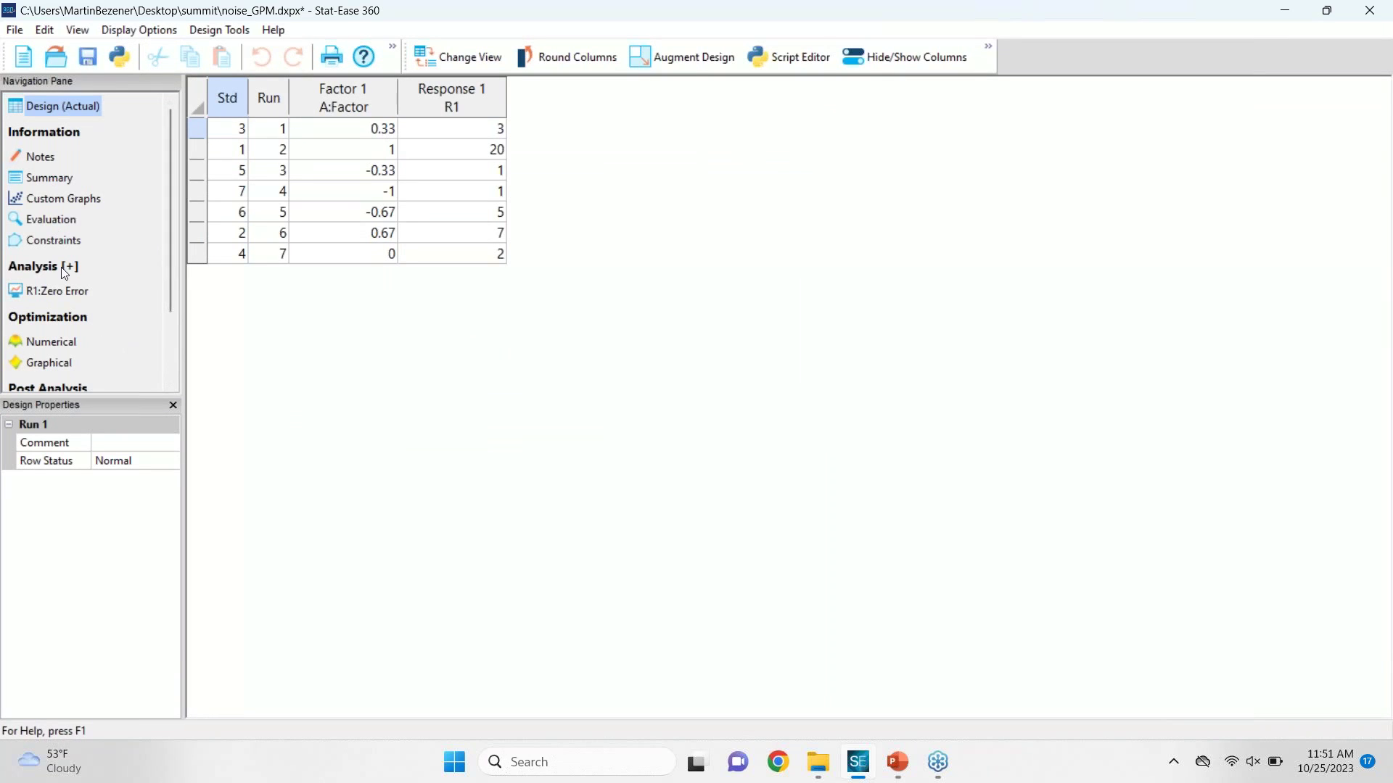
Step: Configure the Zero Error analysis of R1 as Linear Regression with No Transform
click(58, 291)
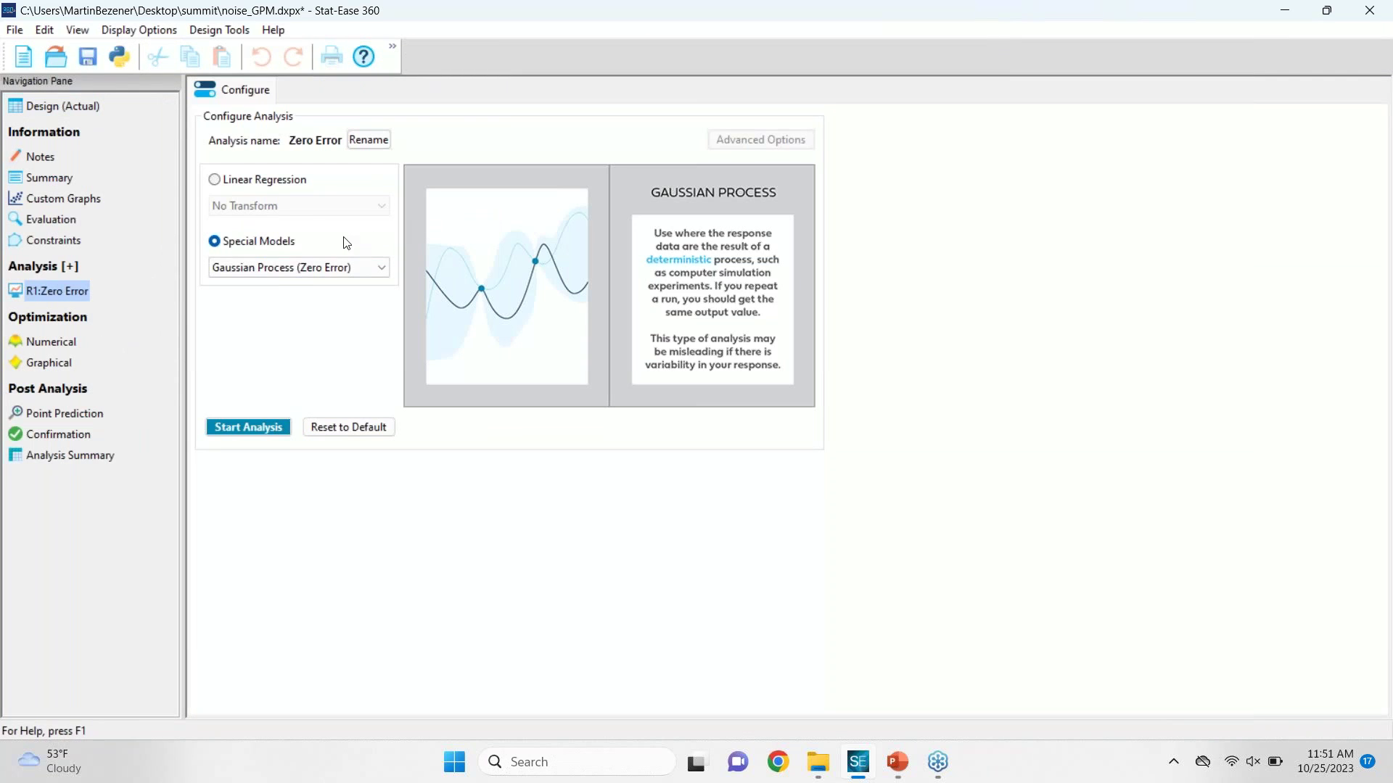
click(272, 181)
click(286, 197)
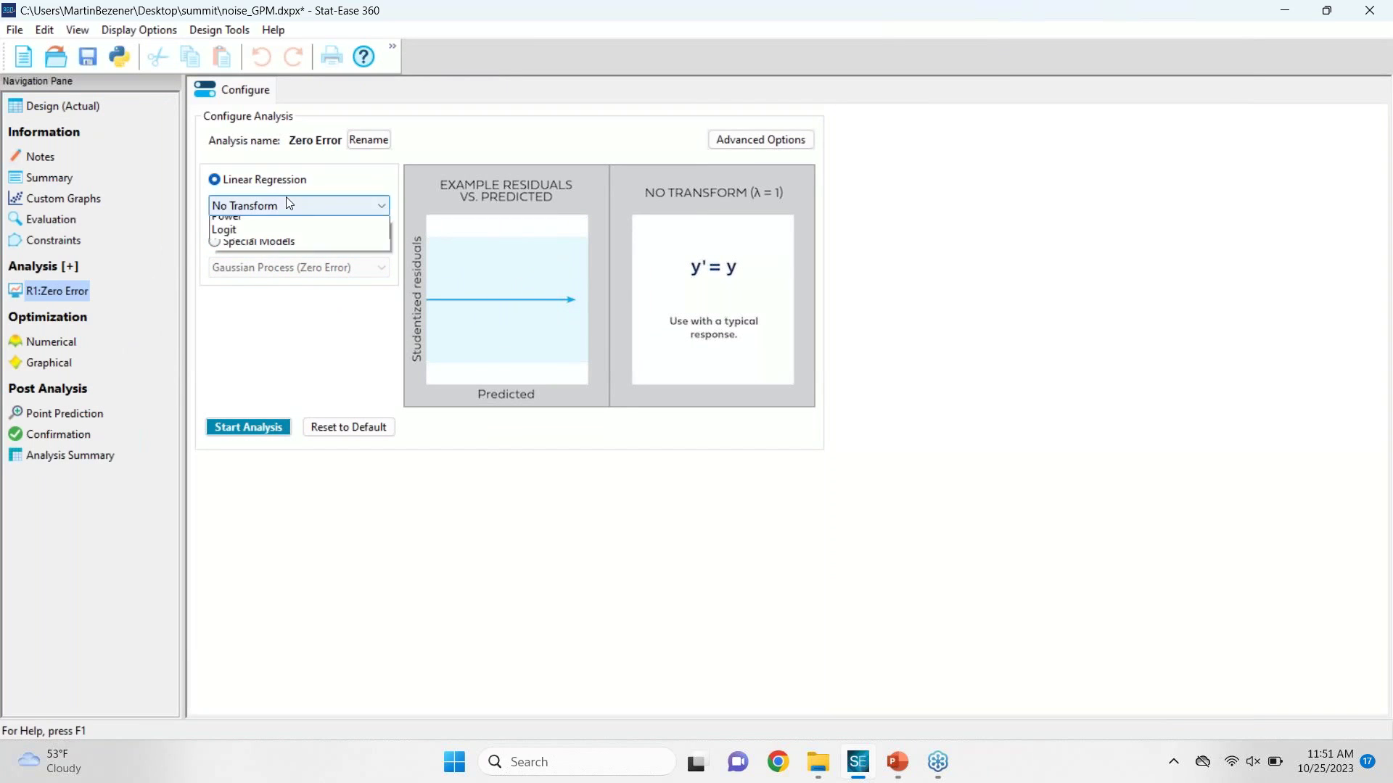
click(286, 197)
click(306, 204)
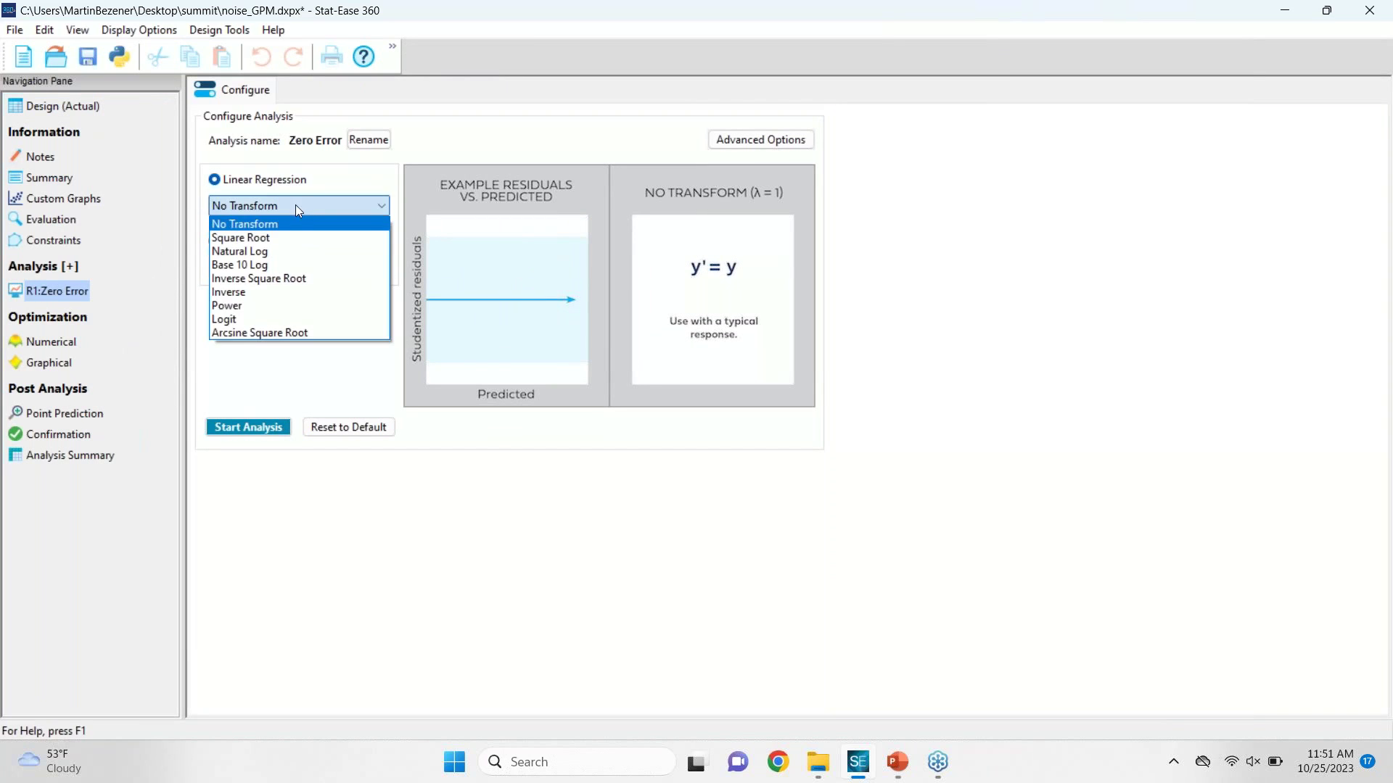
click(335, 179)
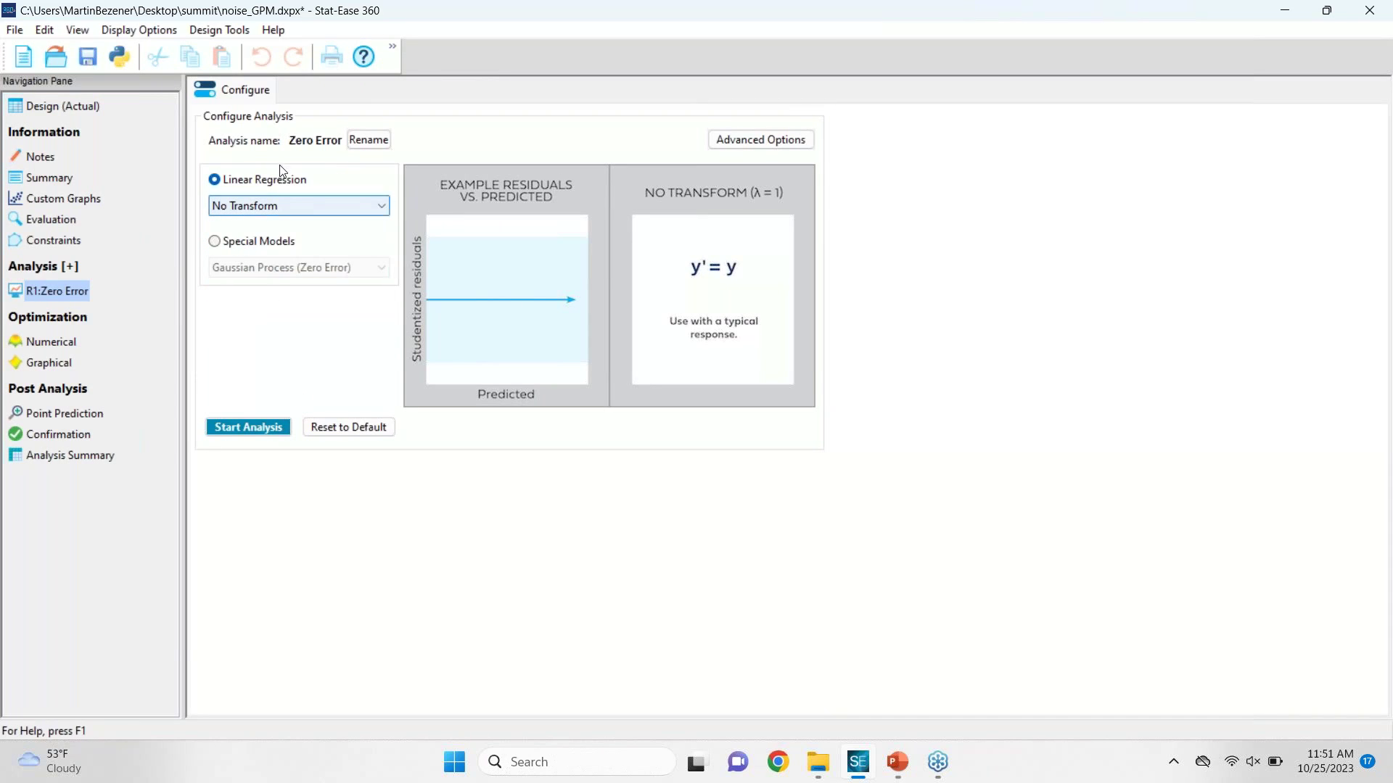
Step: Rename the Zero Error analysis of R1 as Linear Regression and start the analysis
click(369, 139)
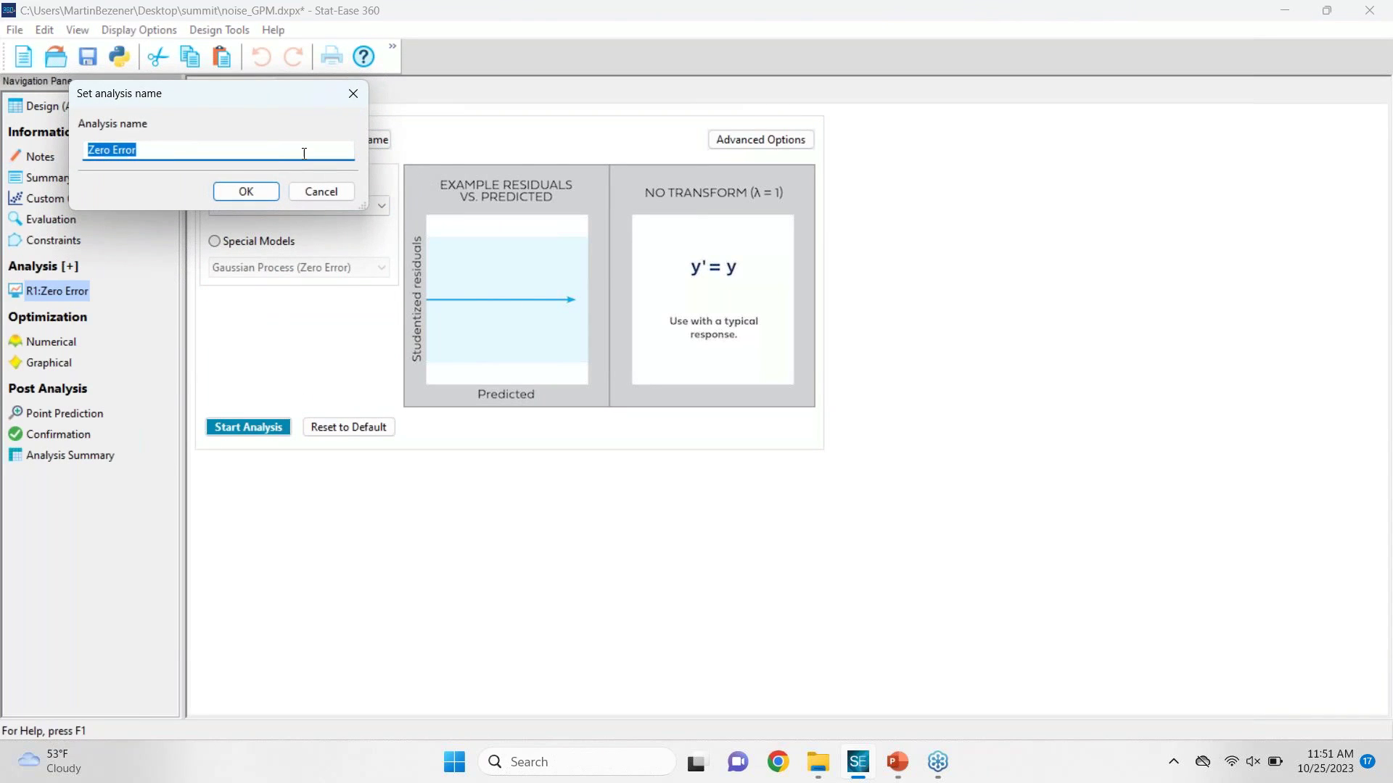
text(Linear Regression)
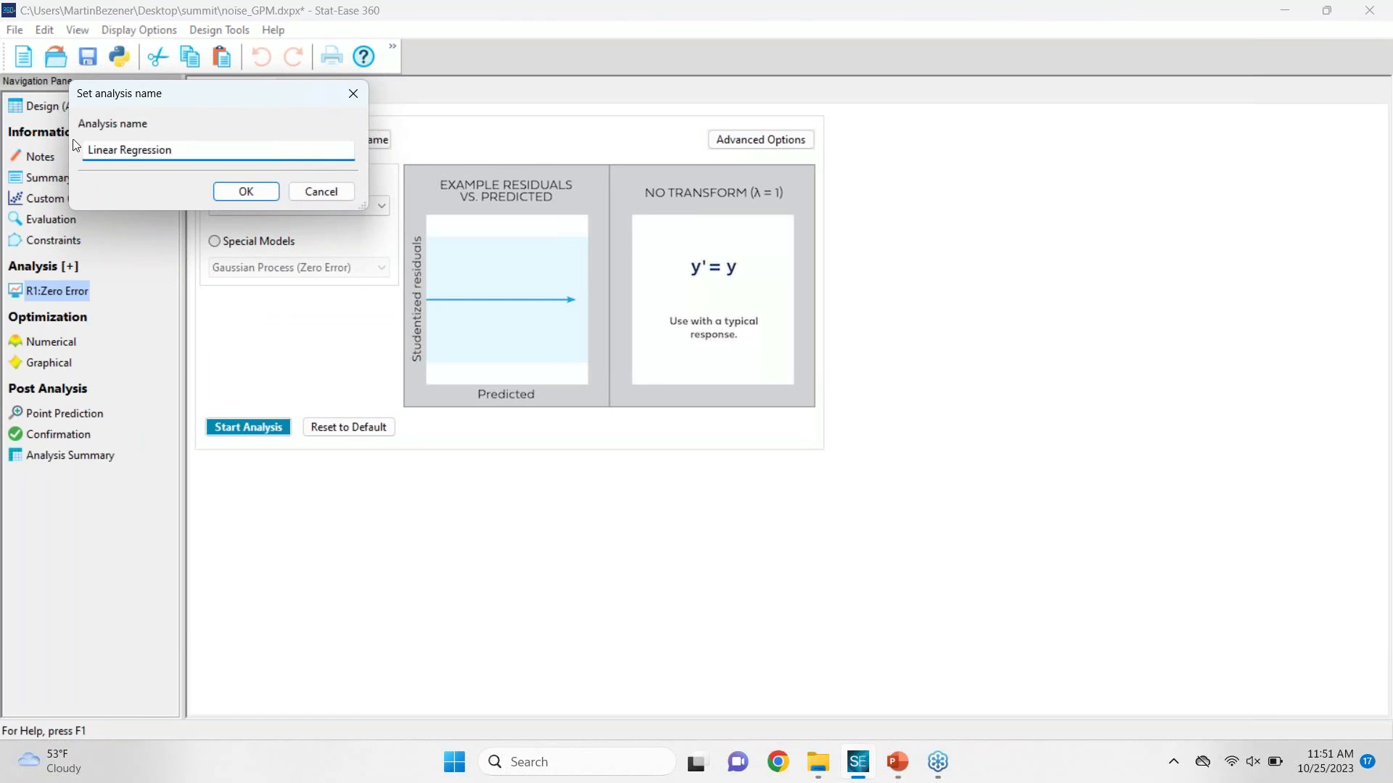
click(224, 190)
click(239, 426)
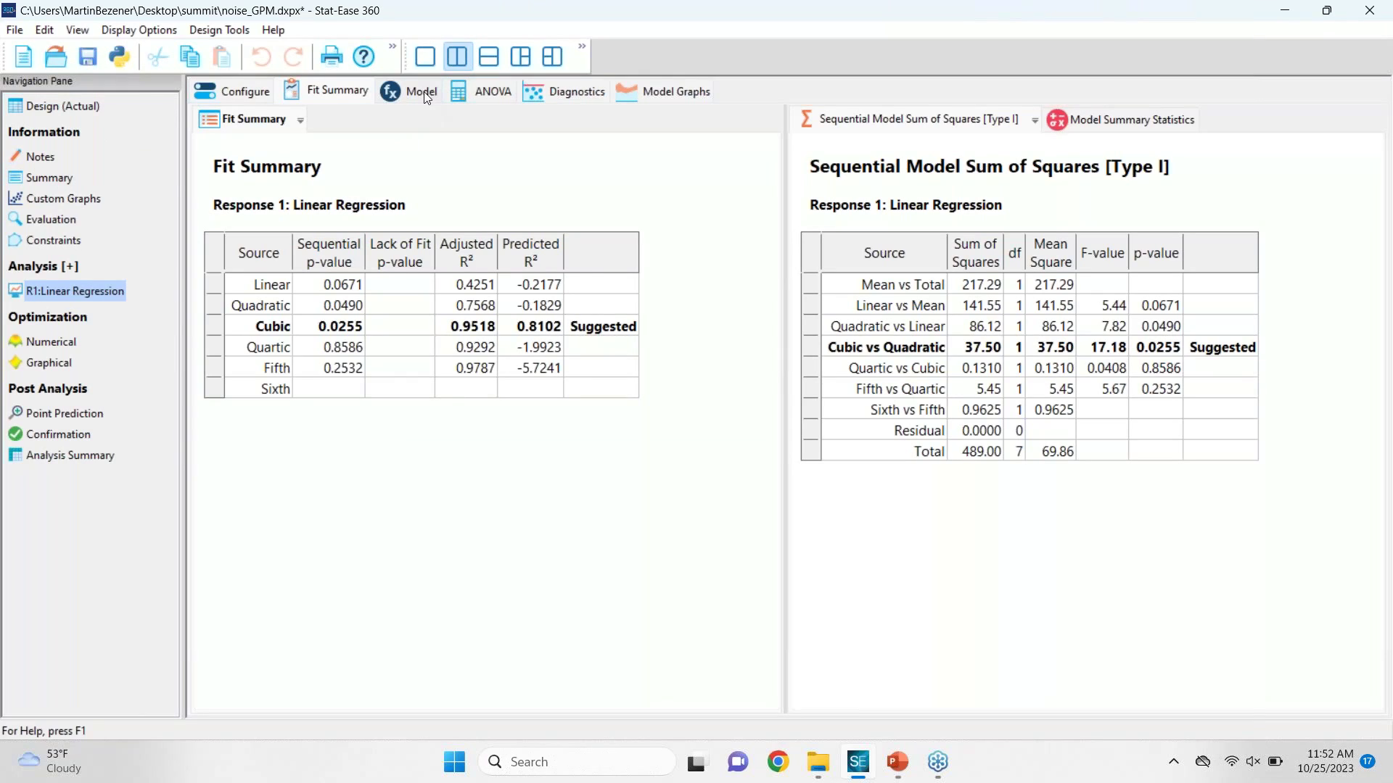
Step: Compare the Adjusted R² values of the candidate models in the Fit Summary table
drag(471, 284, 477, 359)
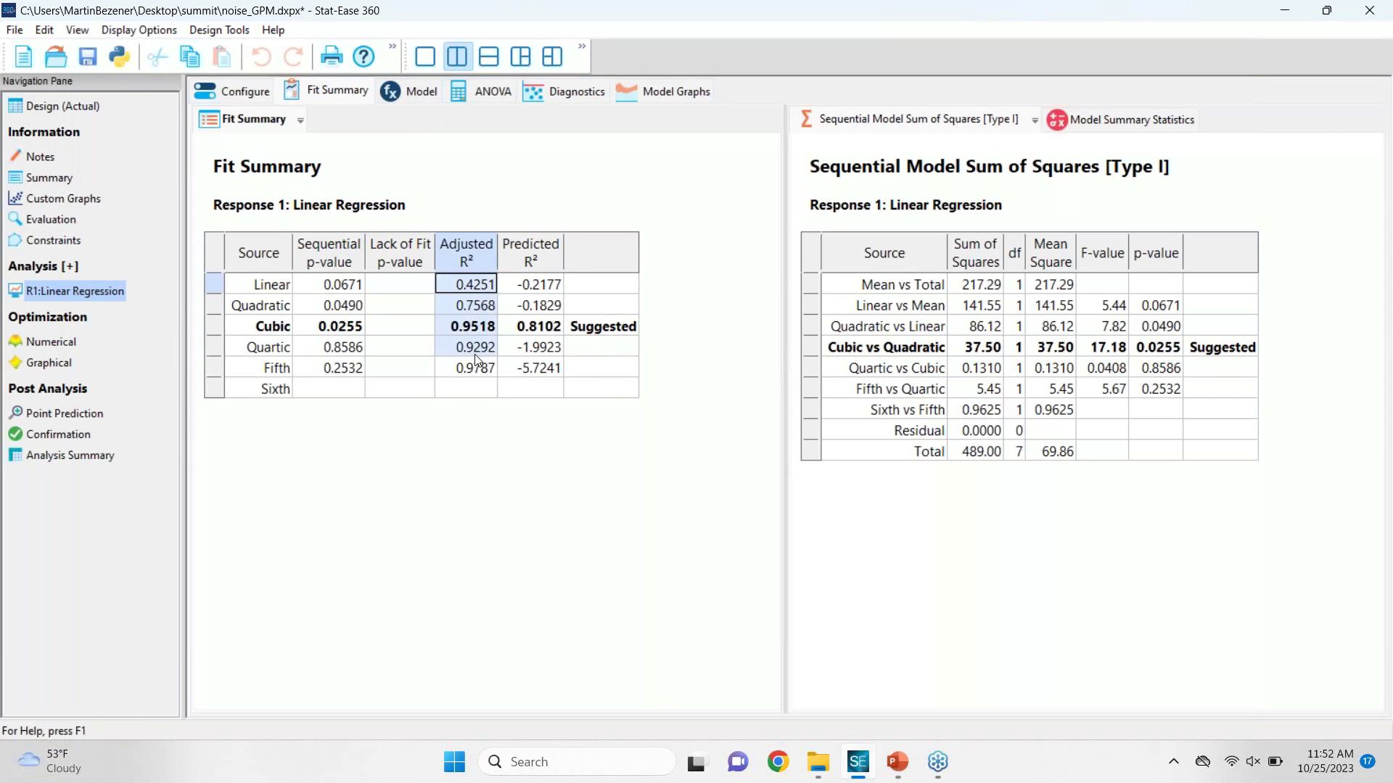
click(469, 390)
click(482, 324)
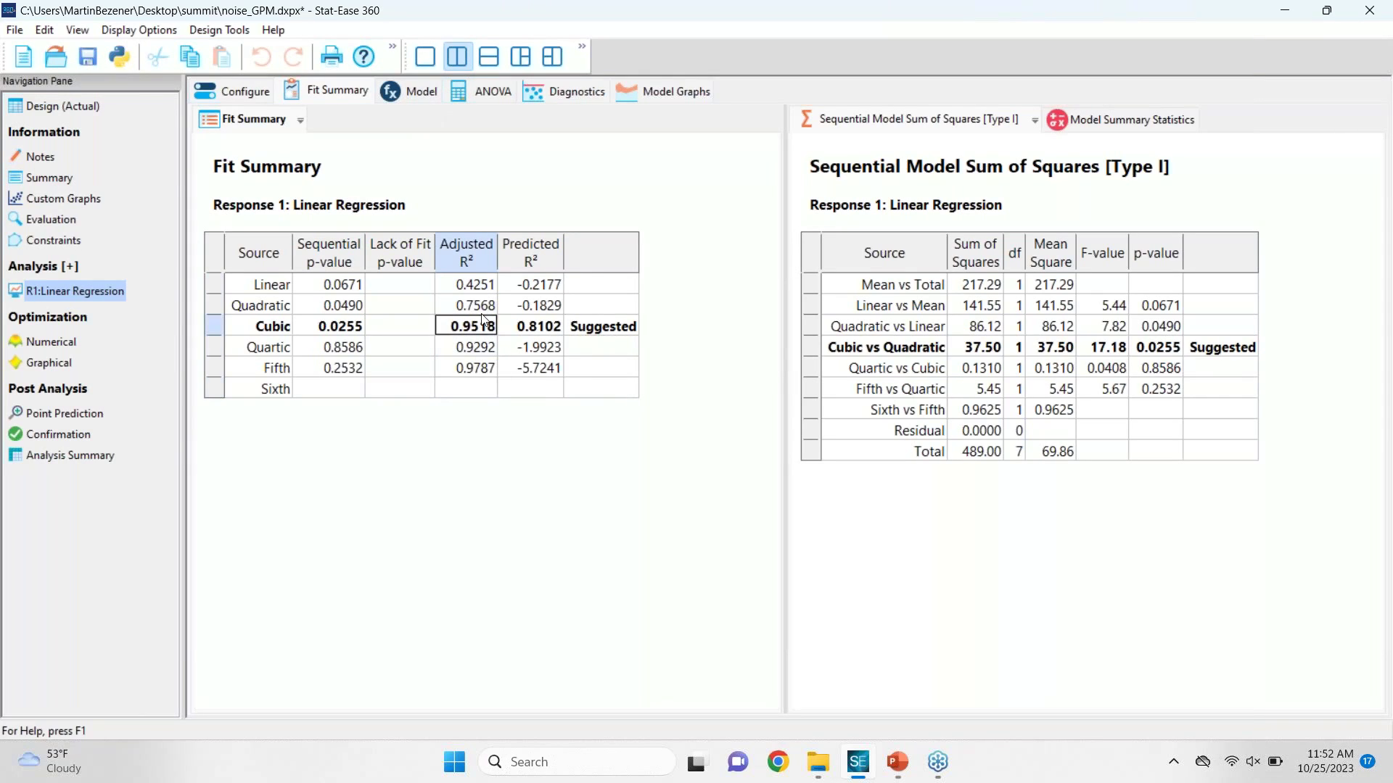
Step: Fit the suggested cubic model for R1 and examine its ANOVA, diagnostics and One Factor graph
click(431, 93)
click(505, 90)
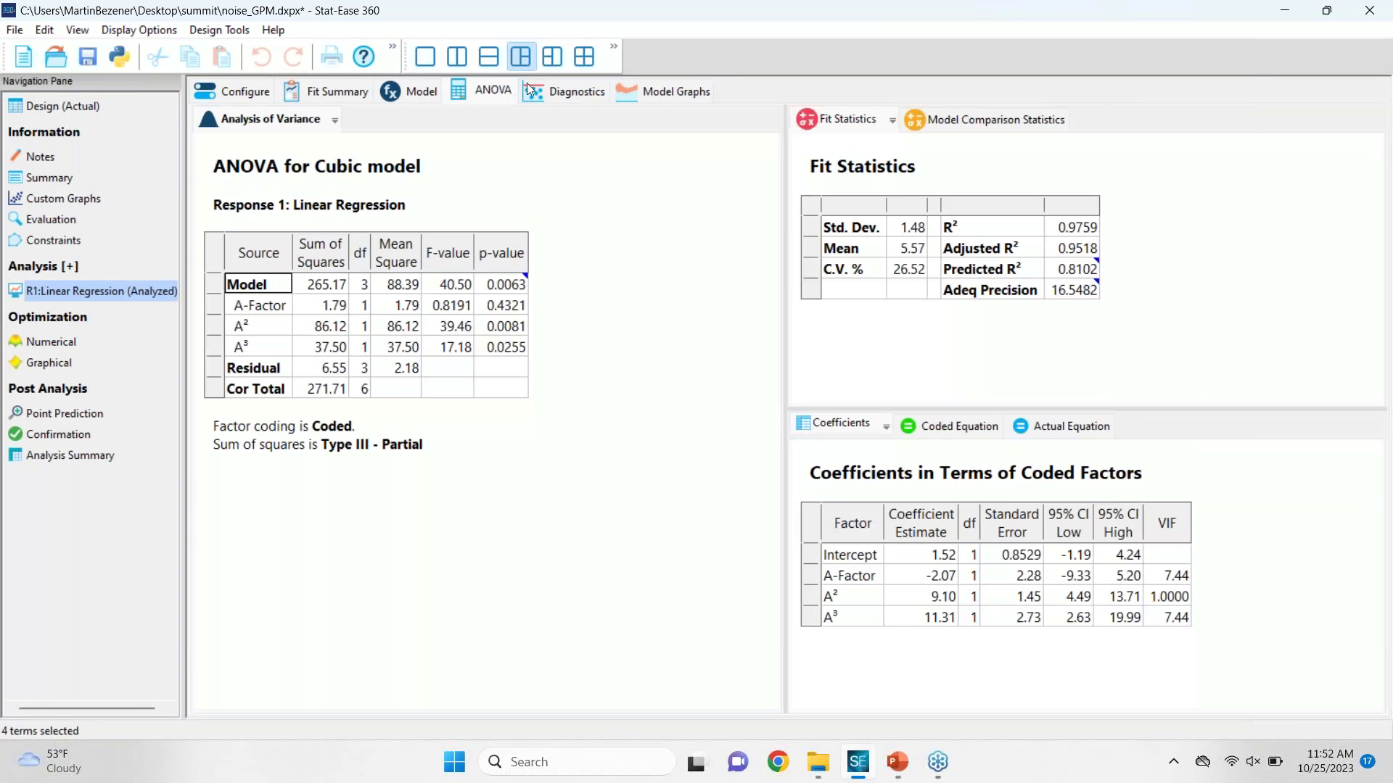
click(573, 91)
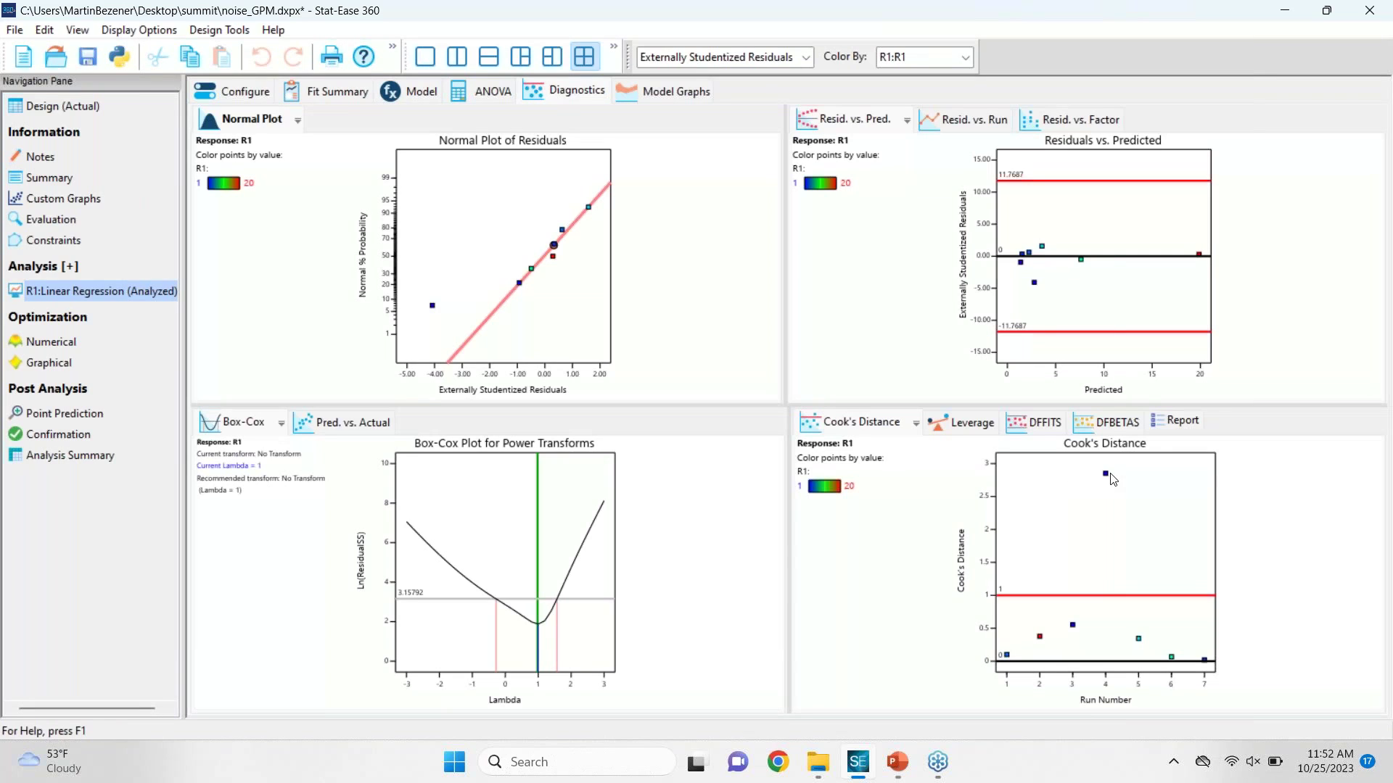
click(655, 93)
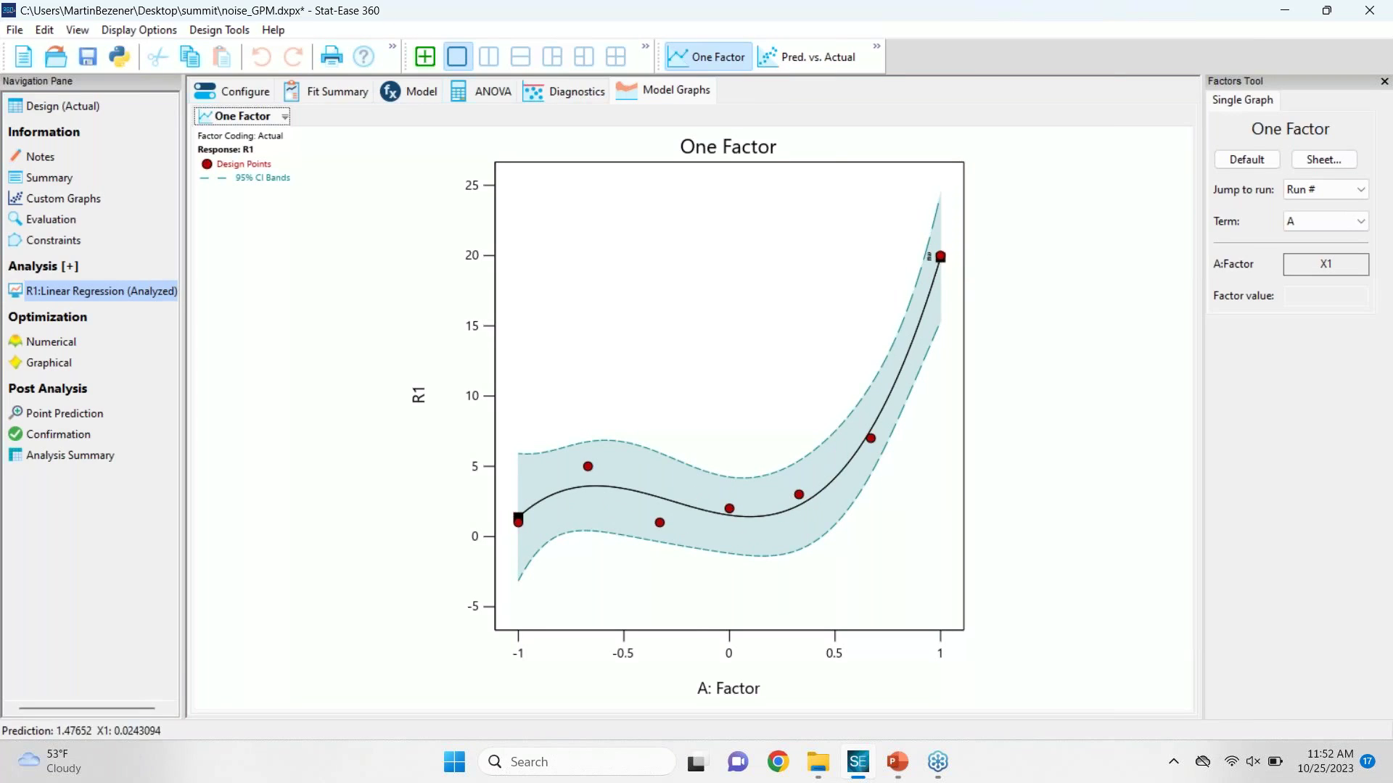
Step: Add a new analysis of response R1 using the Gaussian Process (Zero Error) special model
click(71, 267)
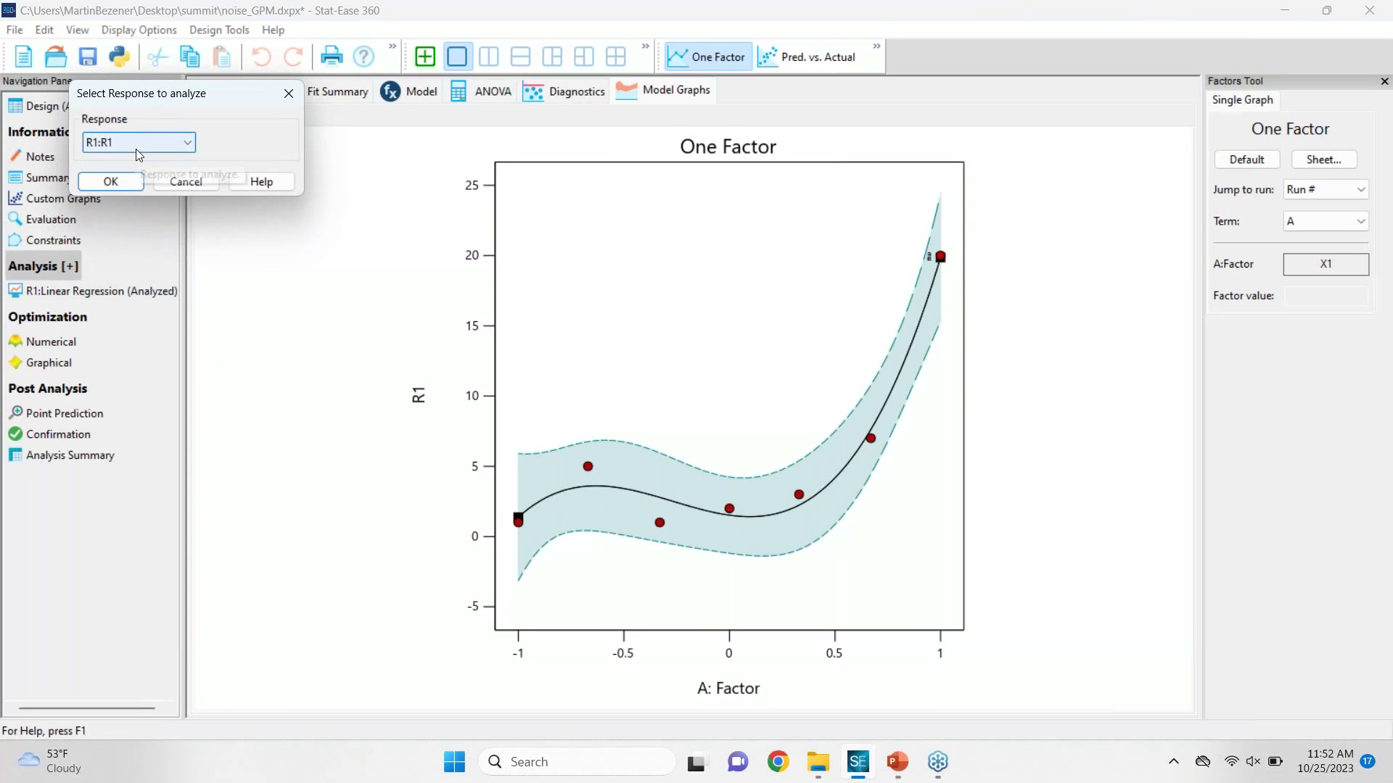
click(110, 182)
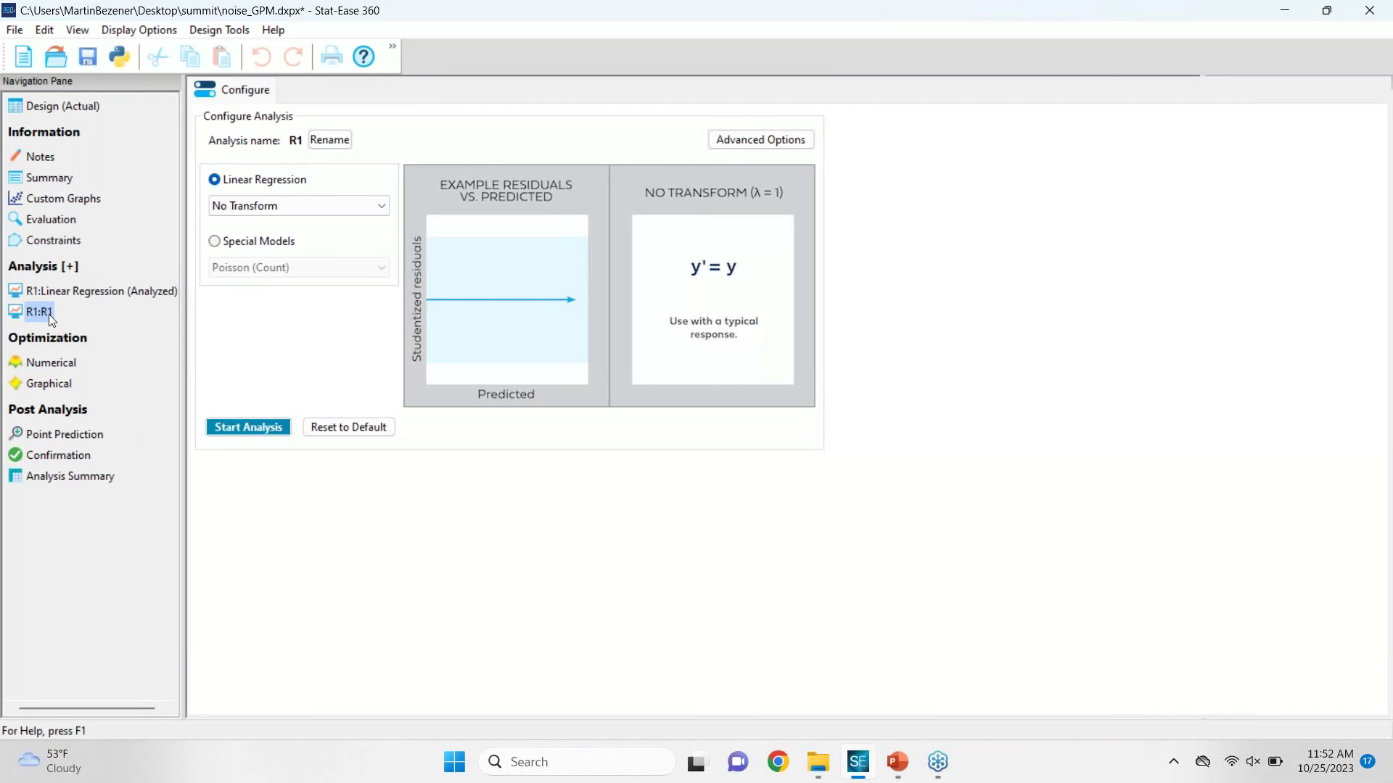
click(285, 245)
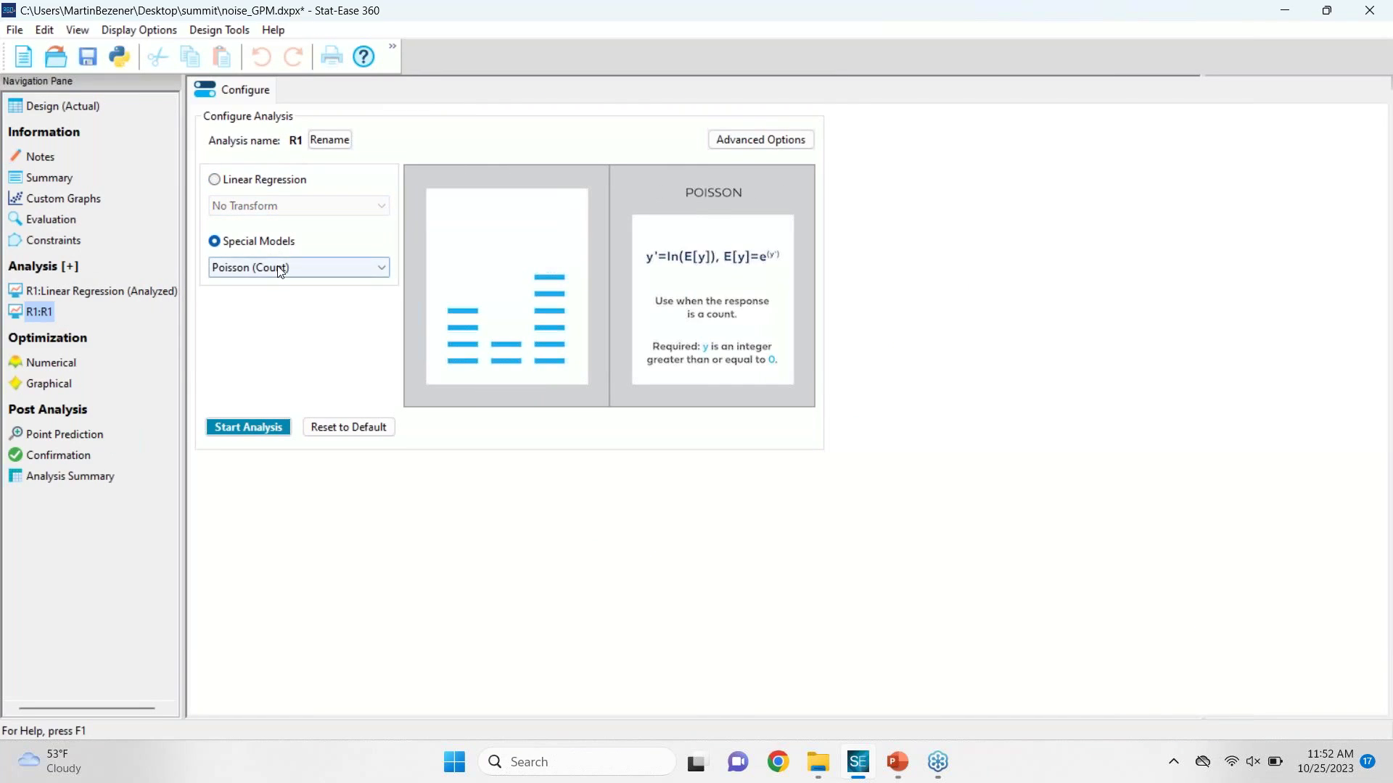
click(278, 268)
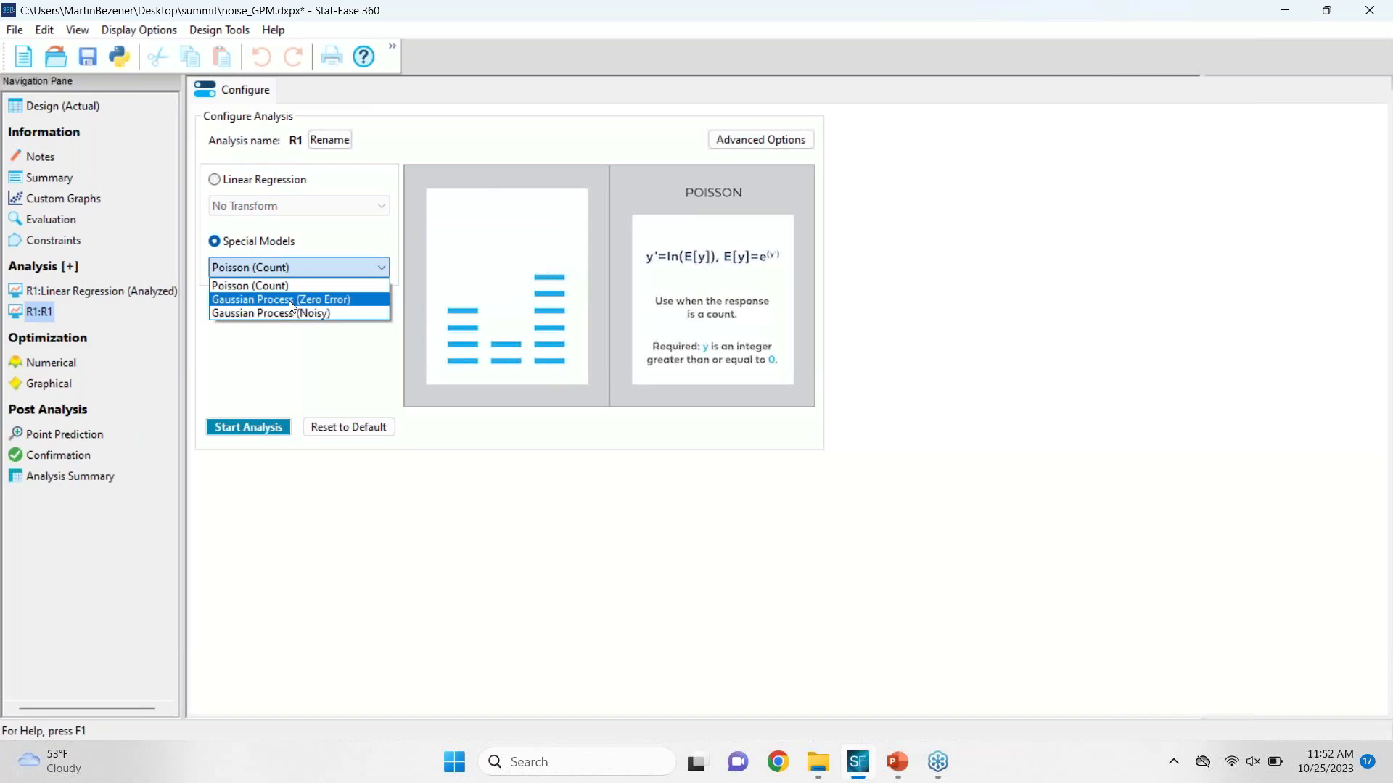
click(290, 298)
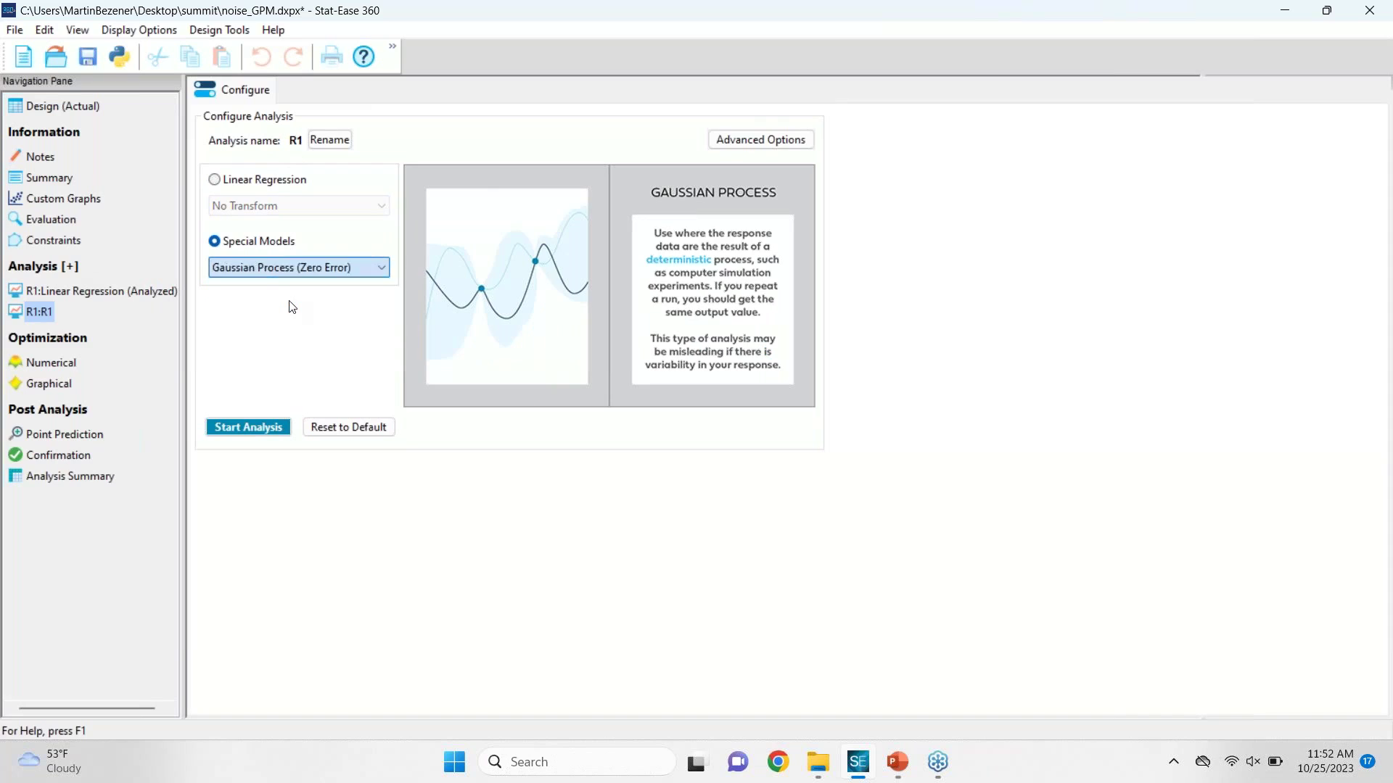
Step: Calculate the zero-error Gaussian process smoothing parameter by Maximum Likelihood and display the One Factor graph
click(229, 429)
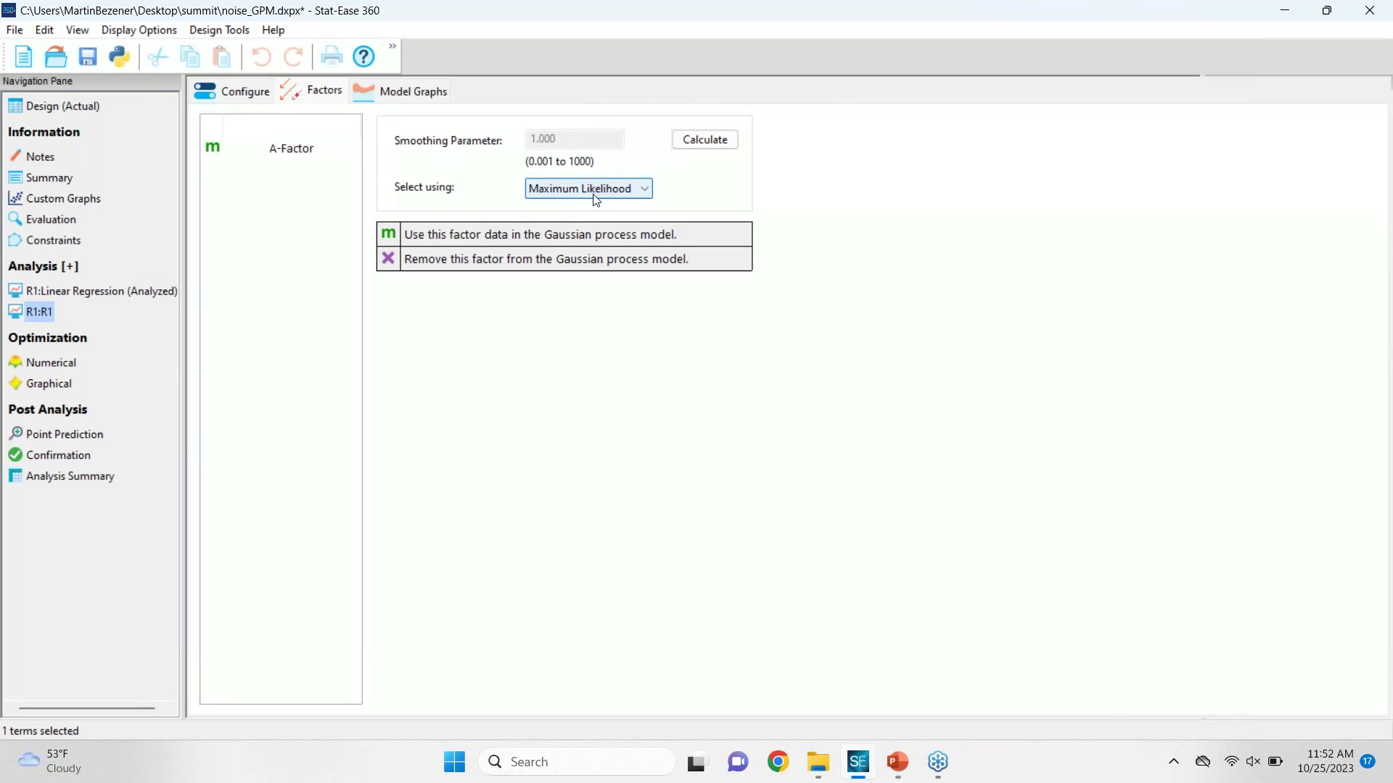
click(722, 143)
click(421, 100)
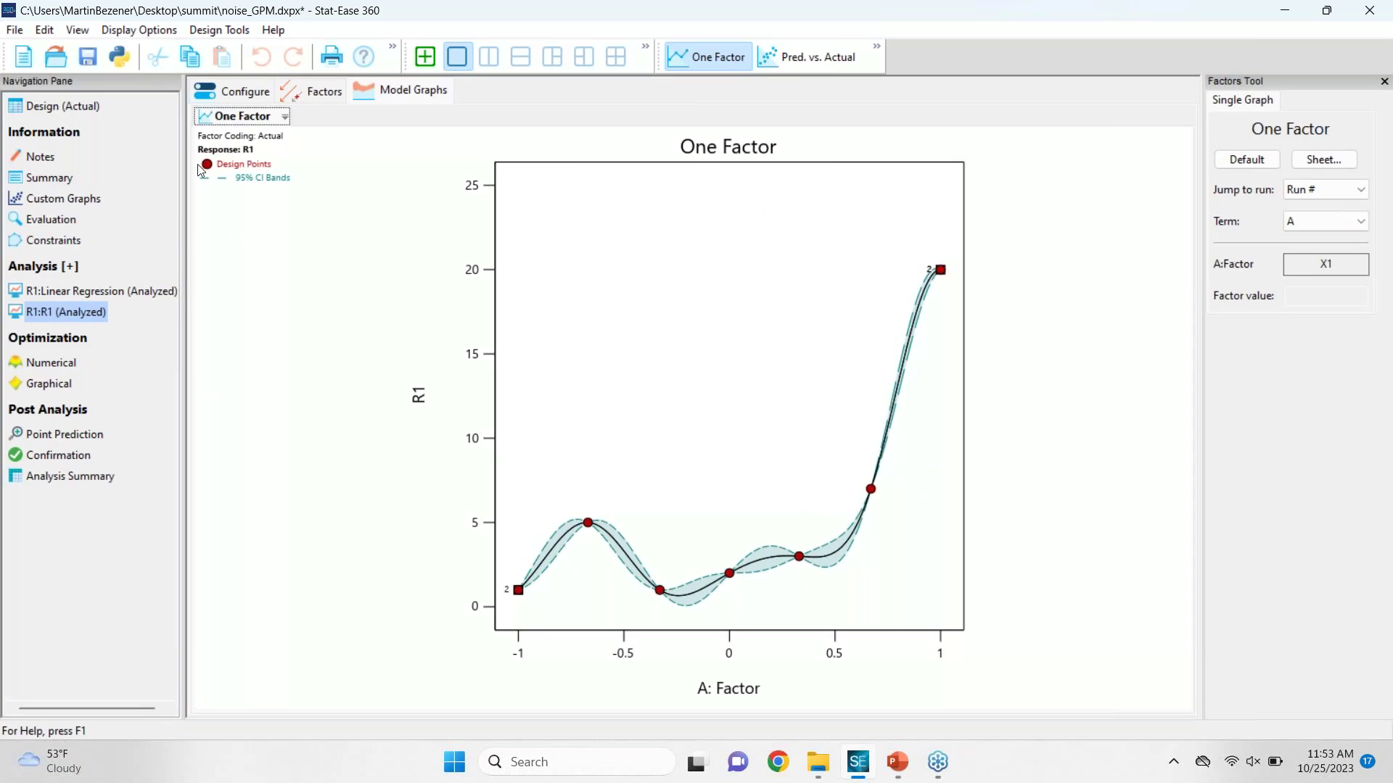
Step: Rename the zero-error Gaussian process analysis as GPM (No Error)
click(245, 93)
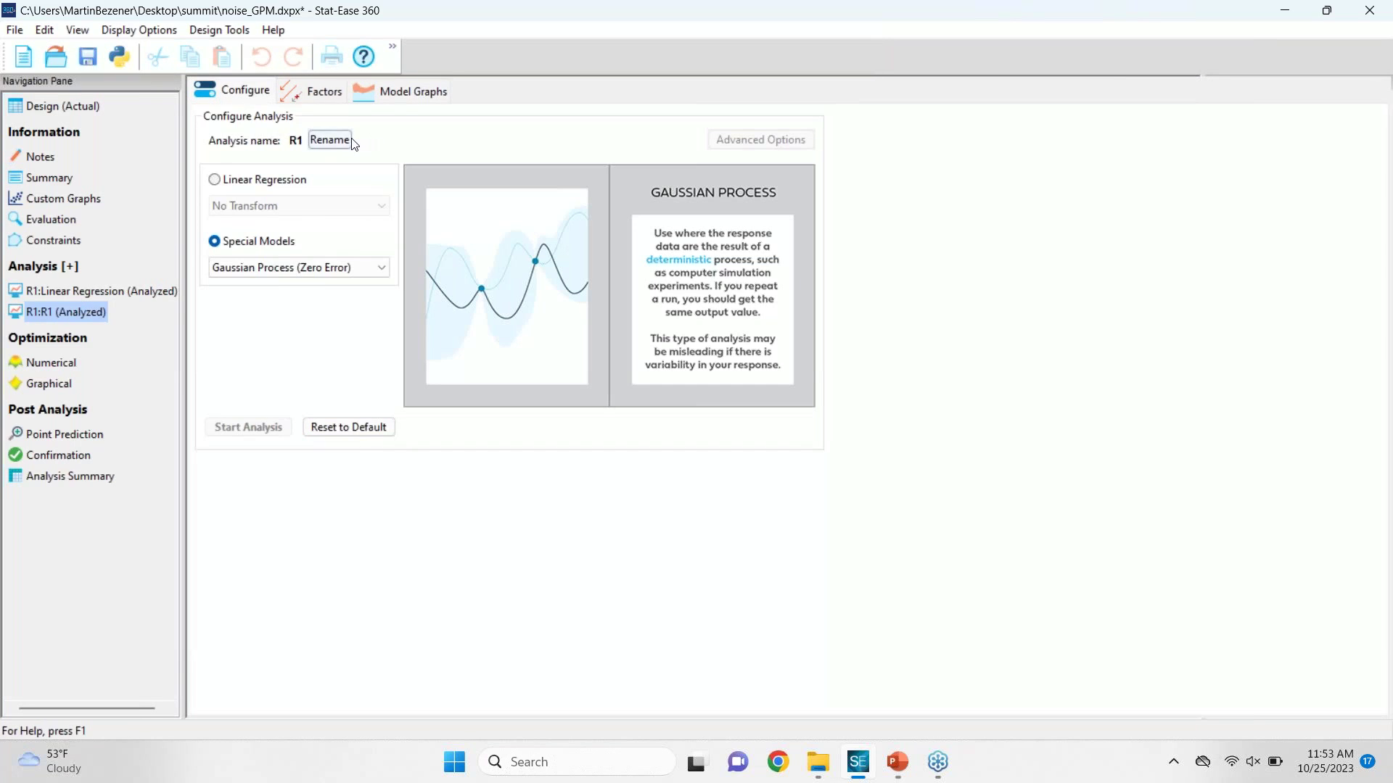
click(335, 140)
text(GPM (No Error)
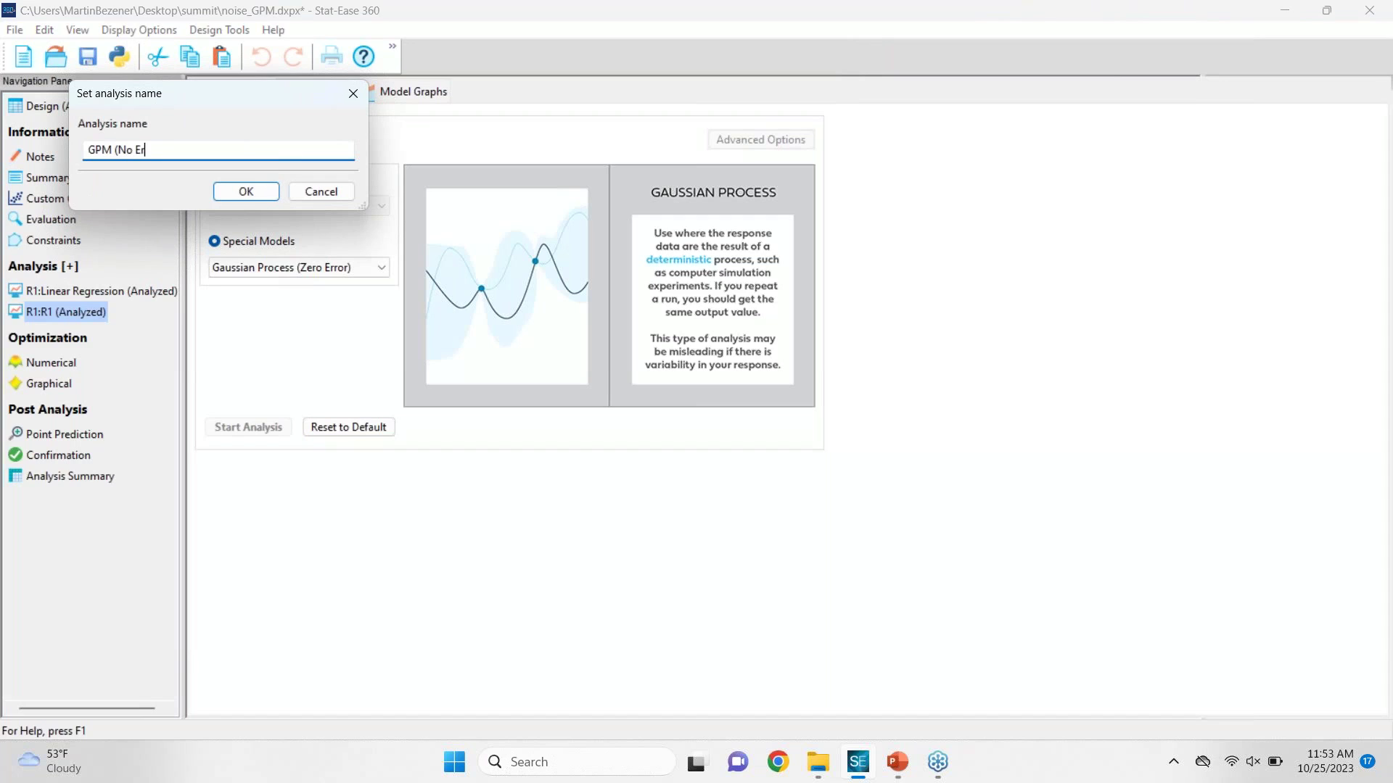
click(247, 192)
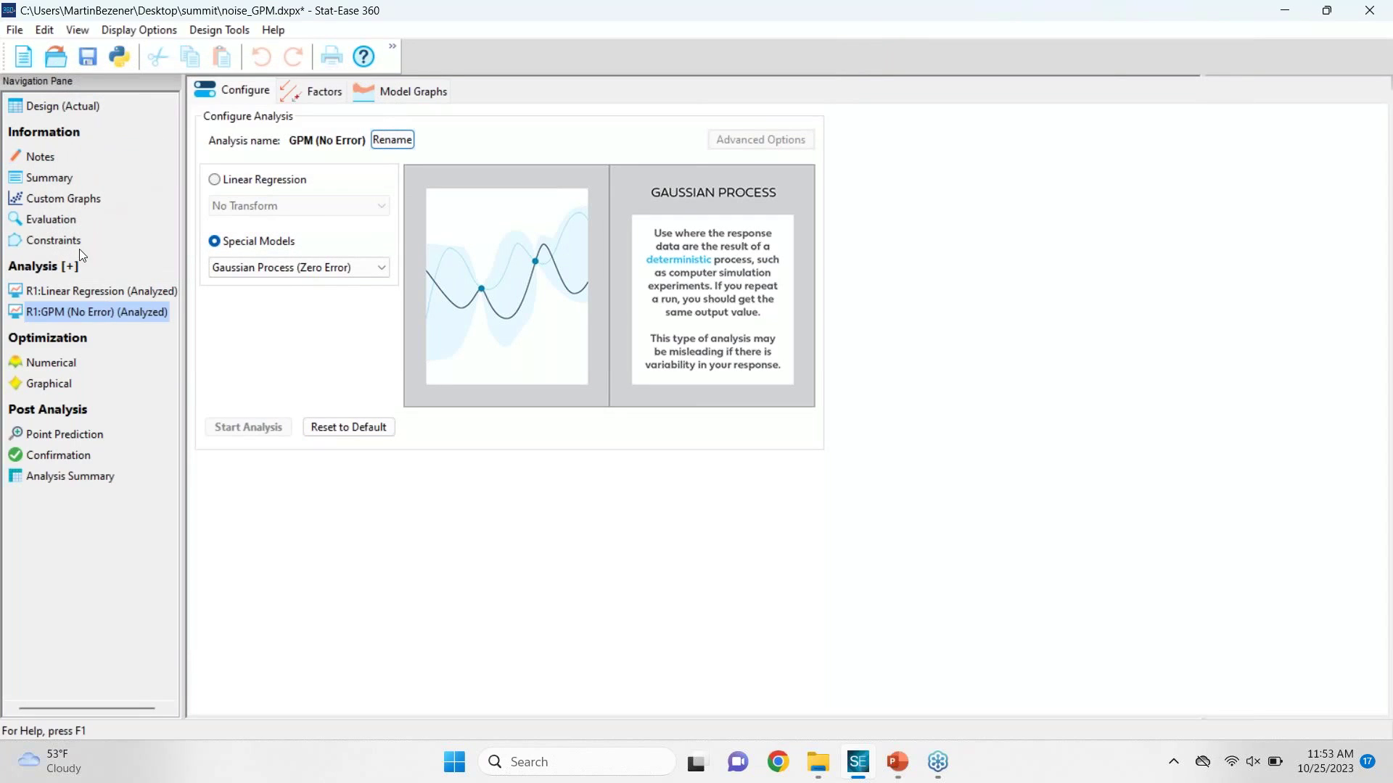
Step: Add another analysis of response R1 and name it GPM (With Error)
click(71, 265)
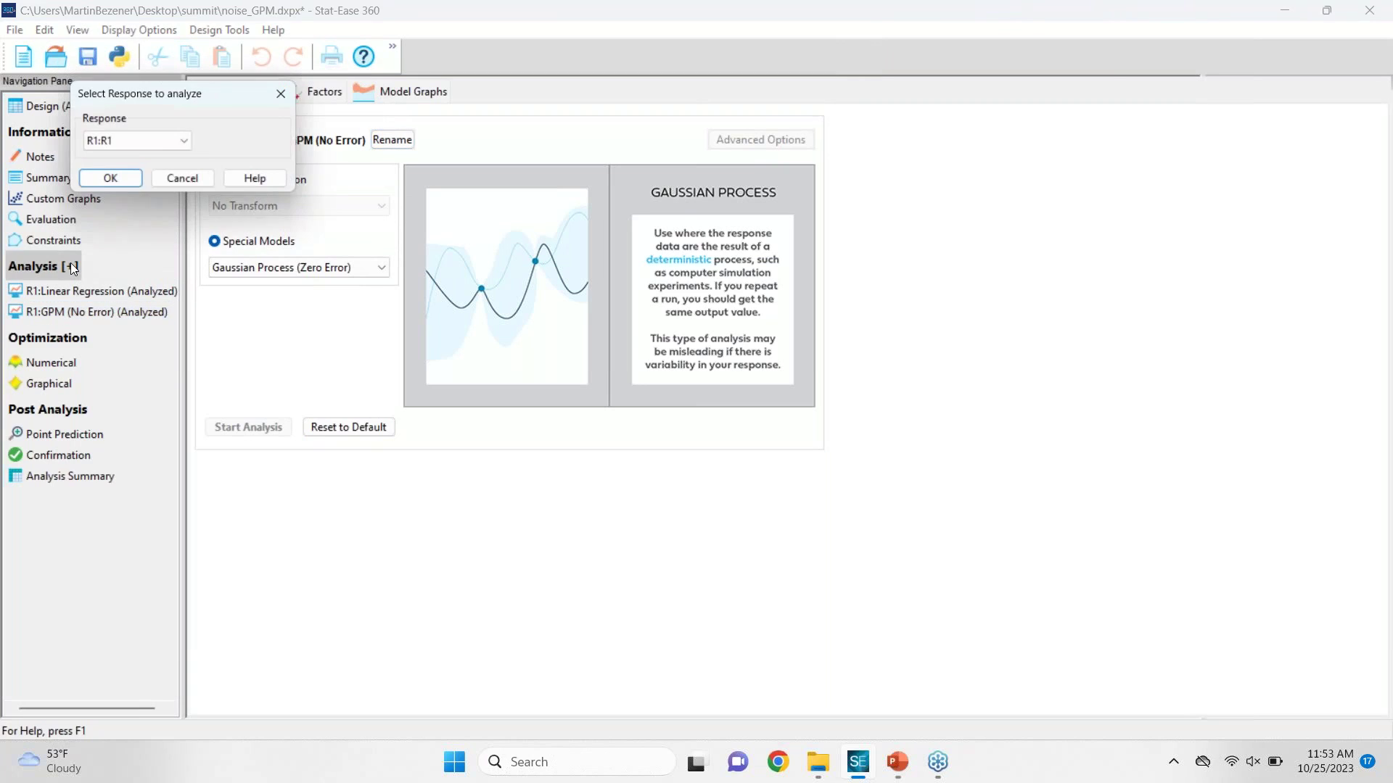
click(128, 176)
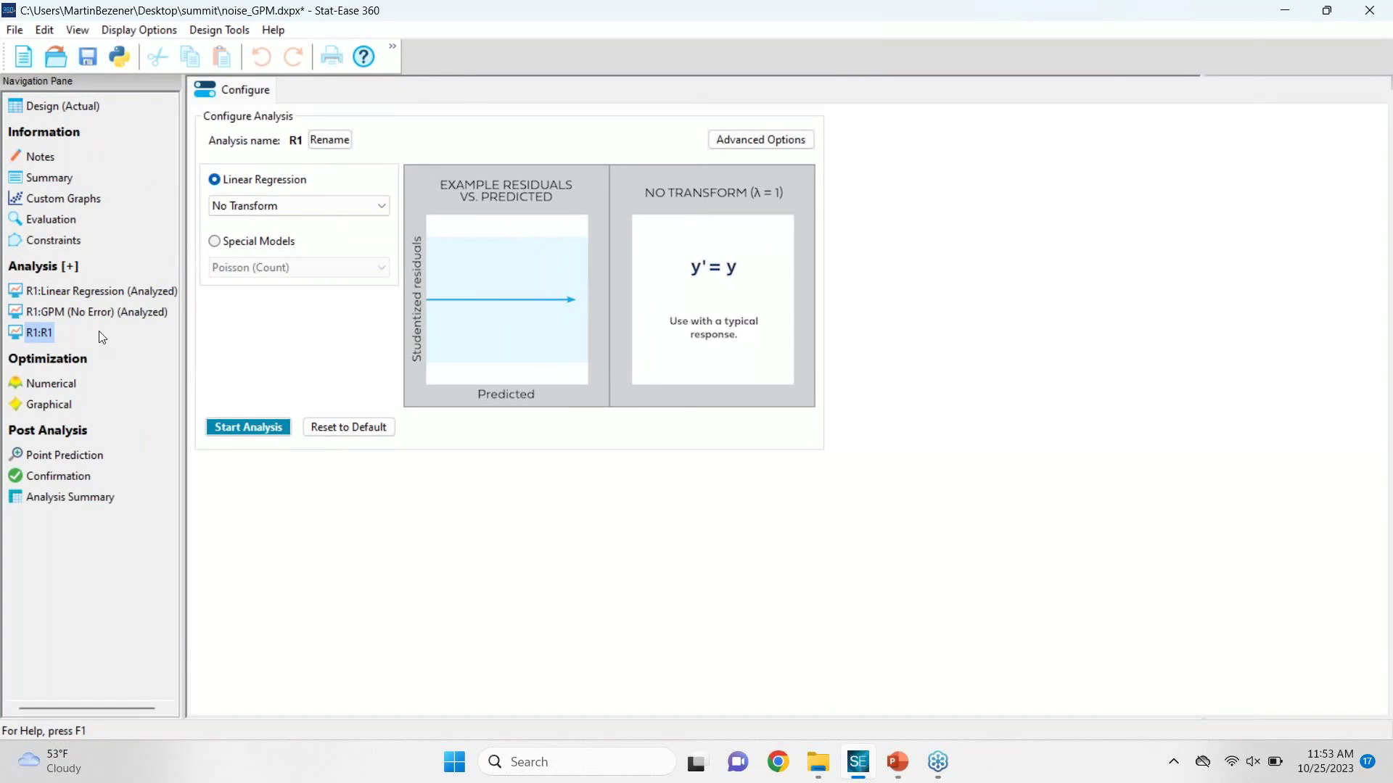
click(330, 140)
text(GPM)
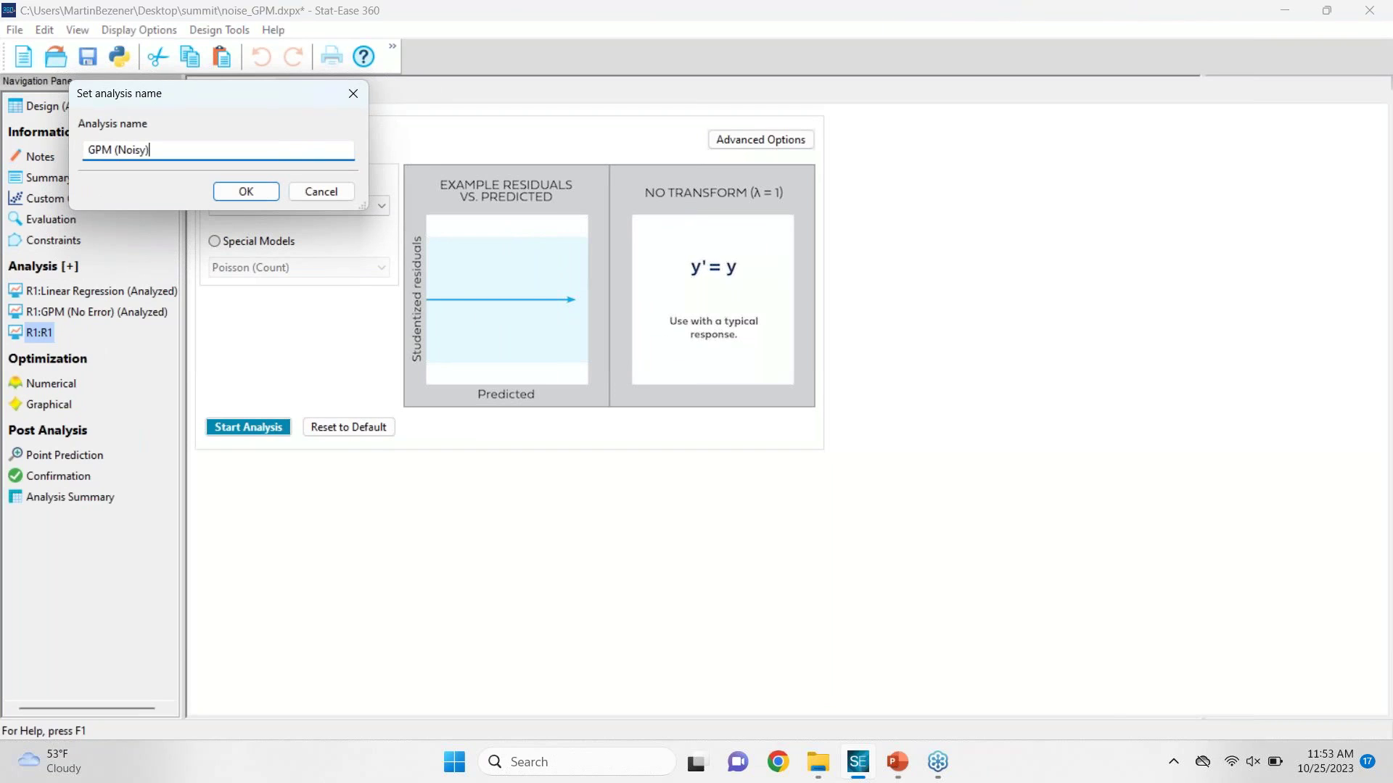
text( (Noisy))
drag(120, 151, 164, 150)
text(With Error)
click(244, 193)
Step: Configure the GPM (With Error) analysis with the Gaussian Process (Noisy) special model and start it
click(280, 243)
click(290, 268)
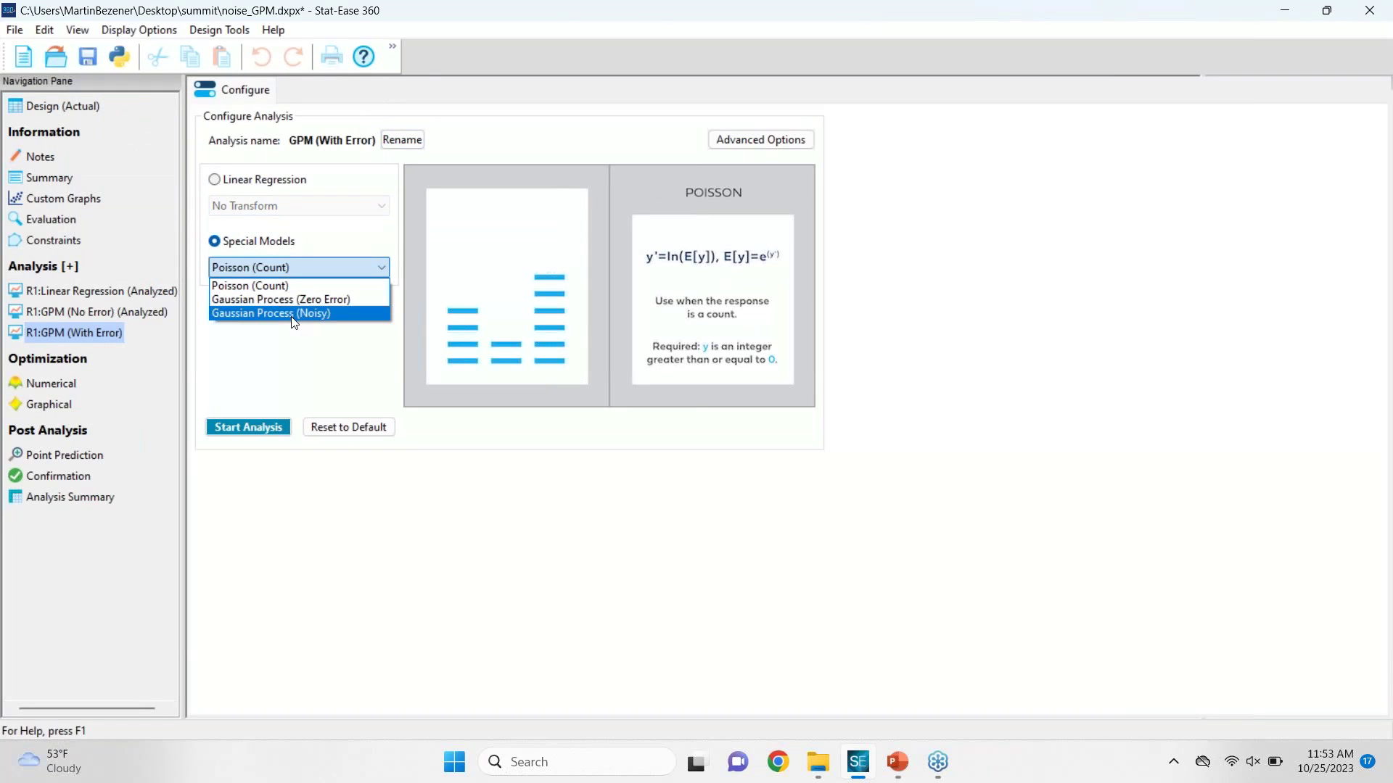
click(290, 313)
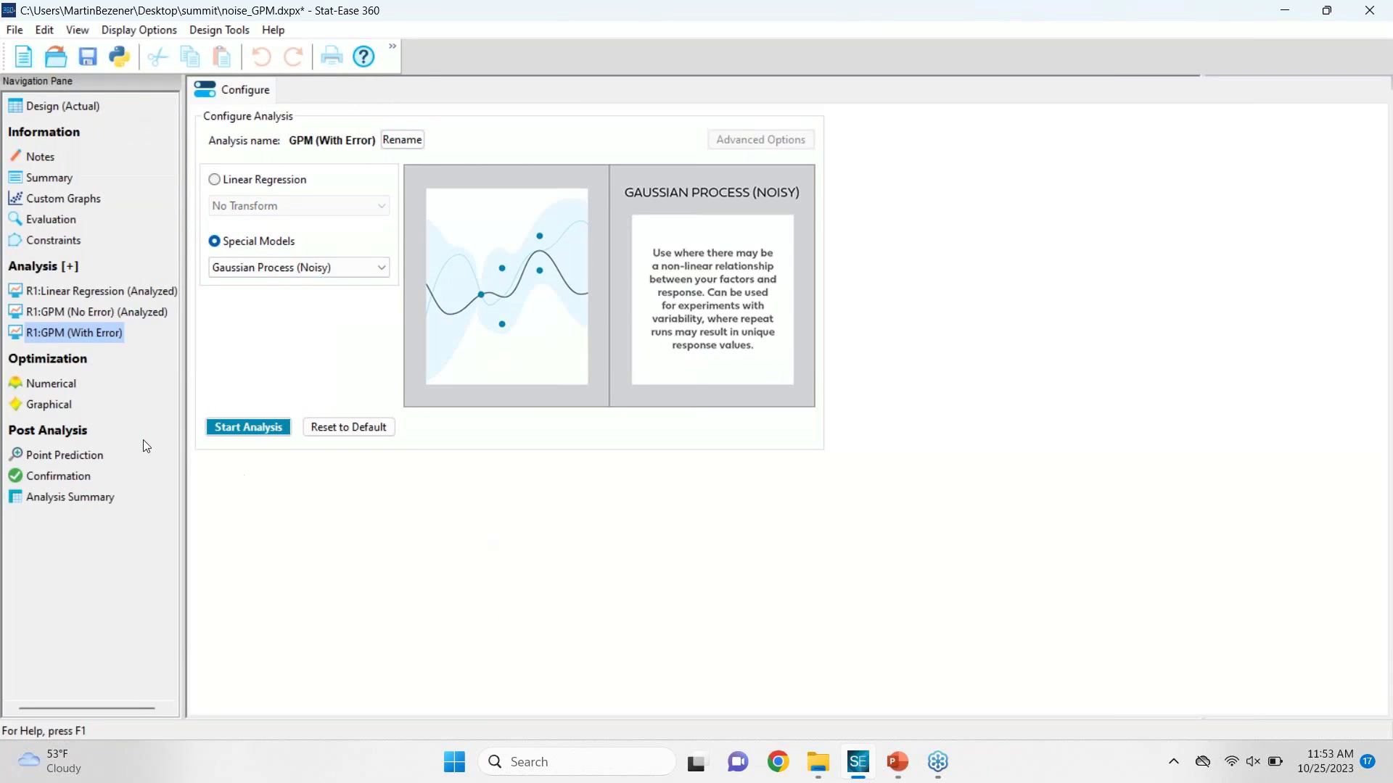
click(267, 428)
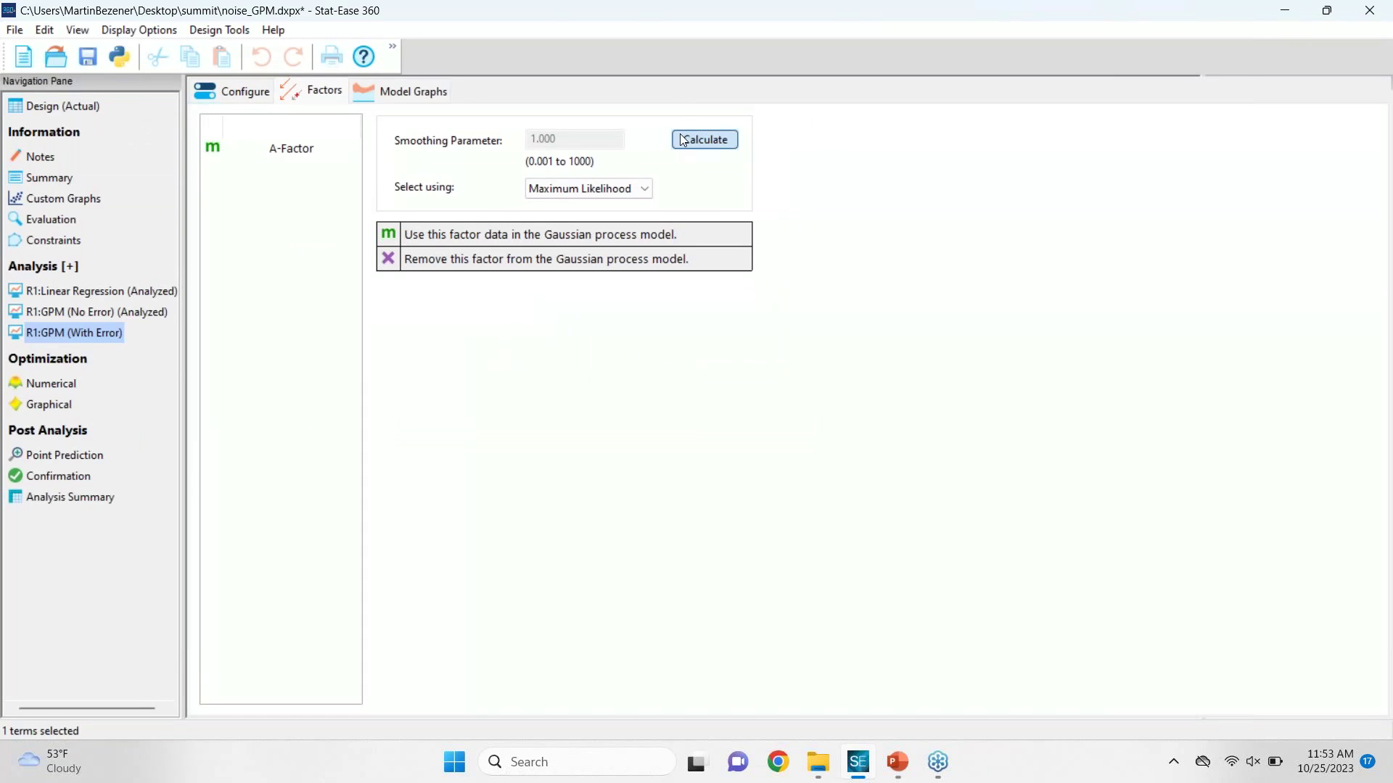
Step: Calculate the noisy model's smoothing parameter by Maximum Likelihood and display its One Factor graph
click(711, 140)
click(628, 187)
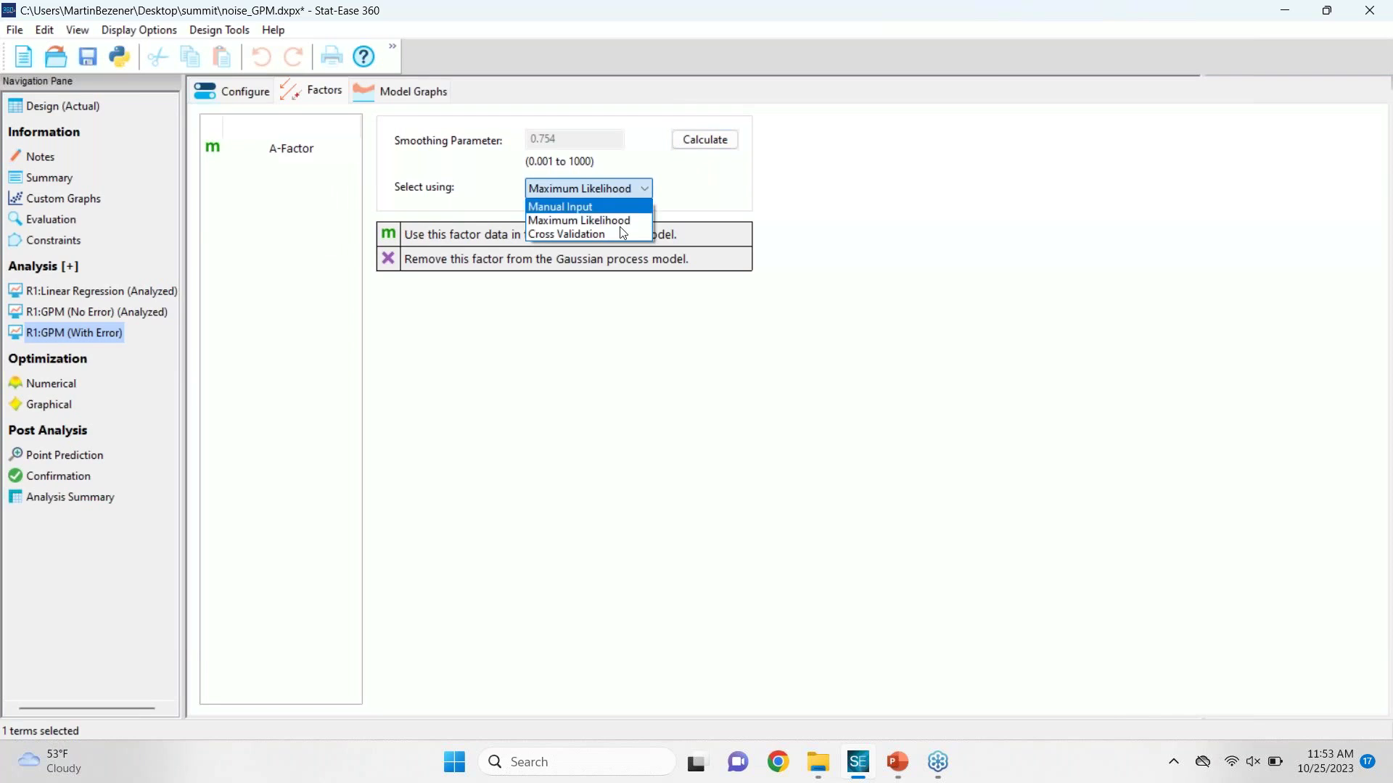
click(672, 383)
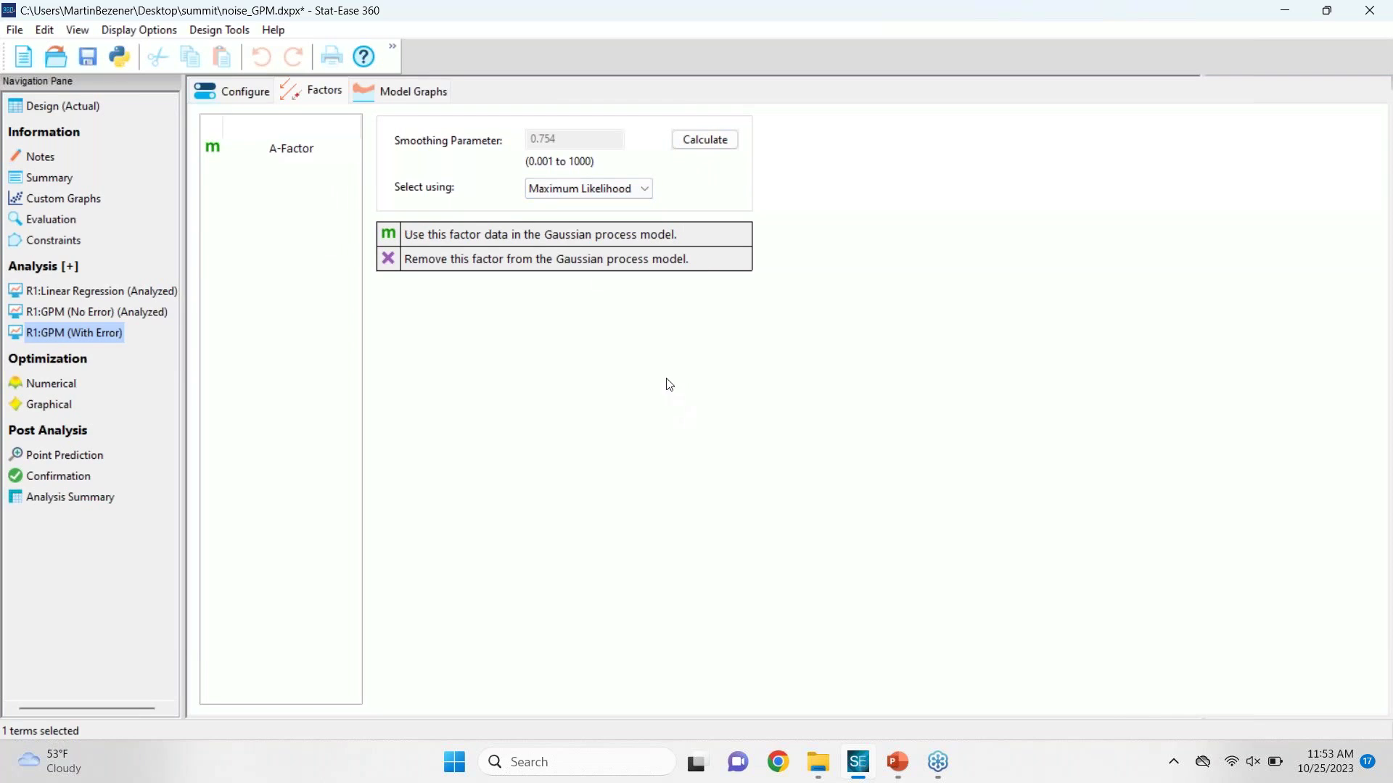
click(423, 97)
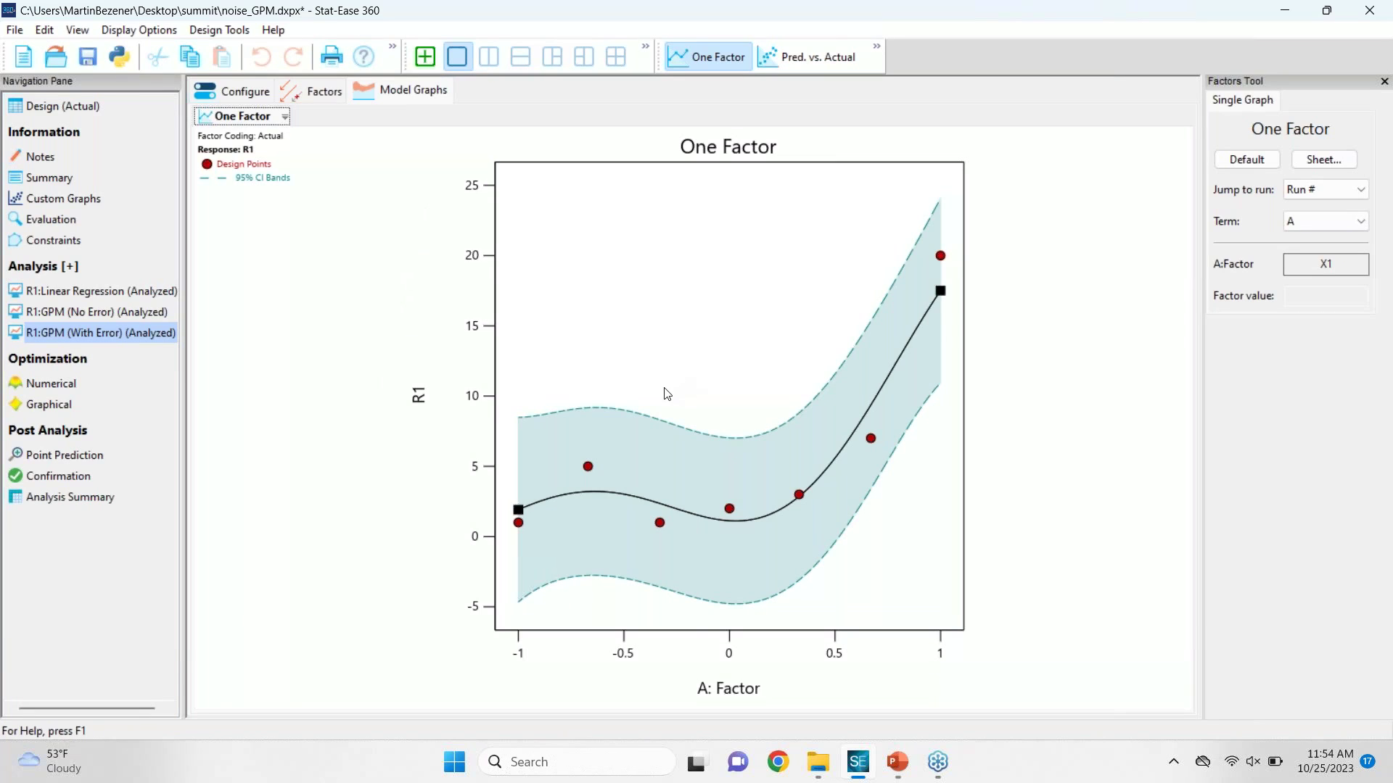
Step: Switch to the PowerPoint slide show at the Gaussian Process Model Enhancements slide
key(alt+Tab)
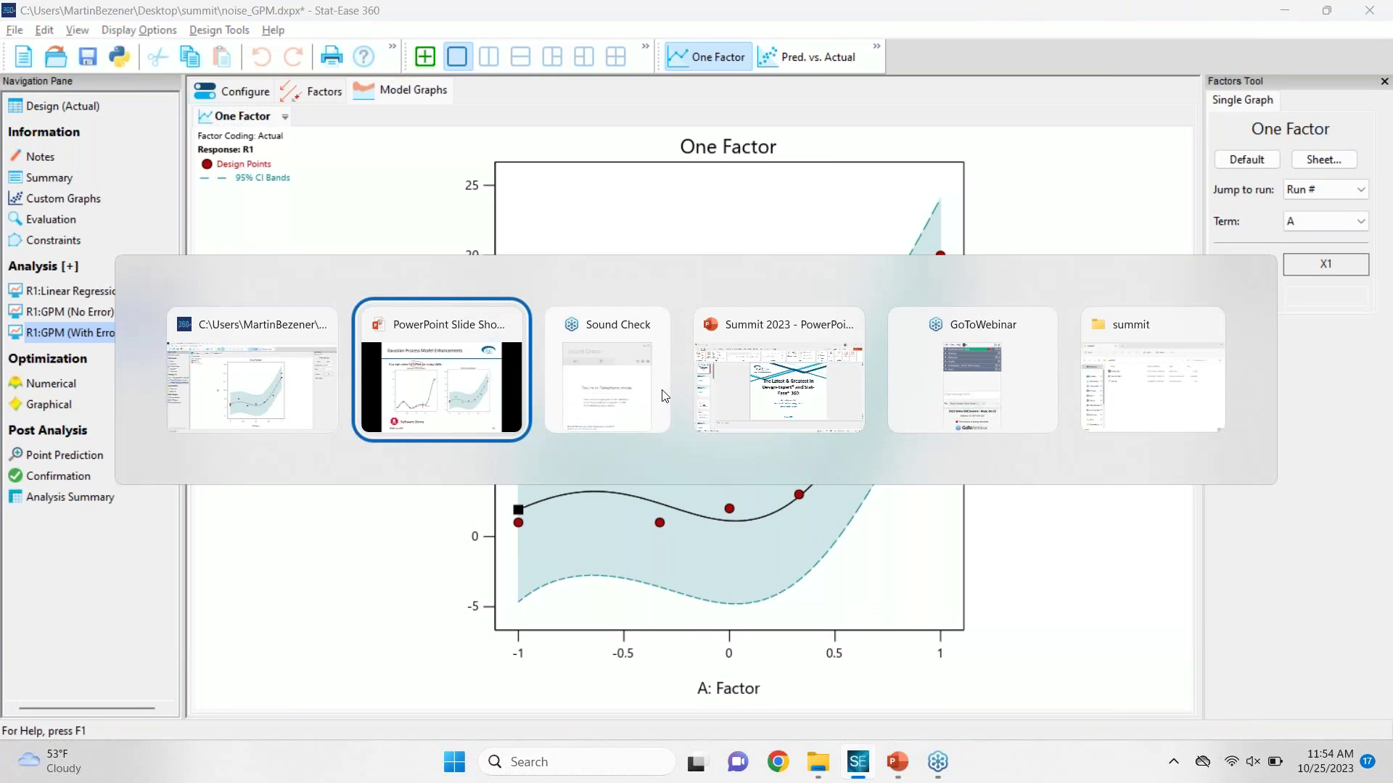
key(alt+Tab)
key(alt+Tab)
key(alt+Tab)
key(alt+Tab)
key(alt+Tab)
key(alt+Tab)
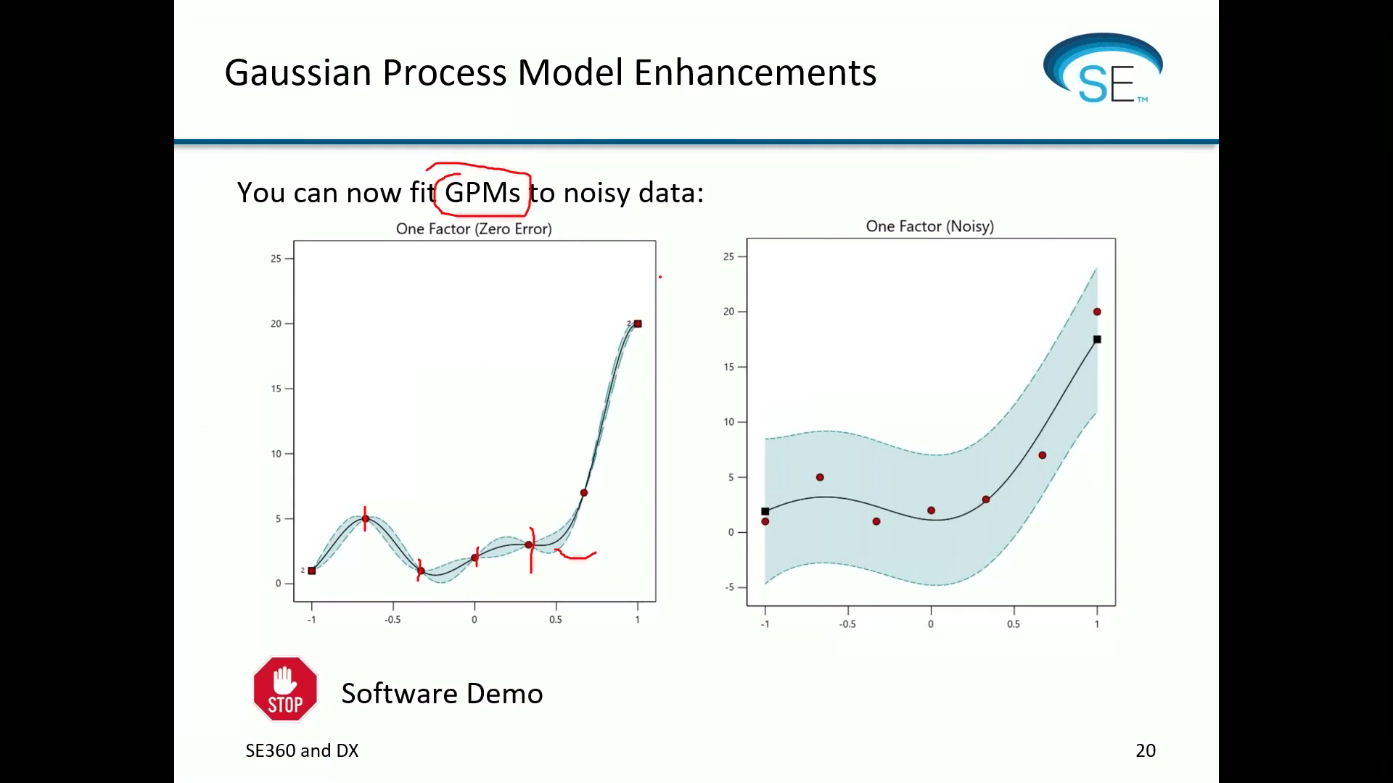
Step: Go back to the Future Features (DX and SE360 v23) slide in the slide show
key(Right)
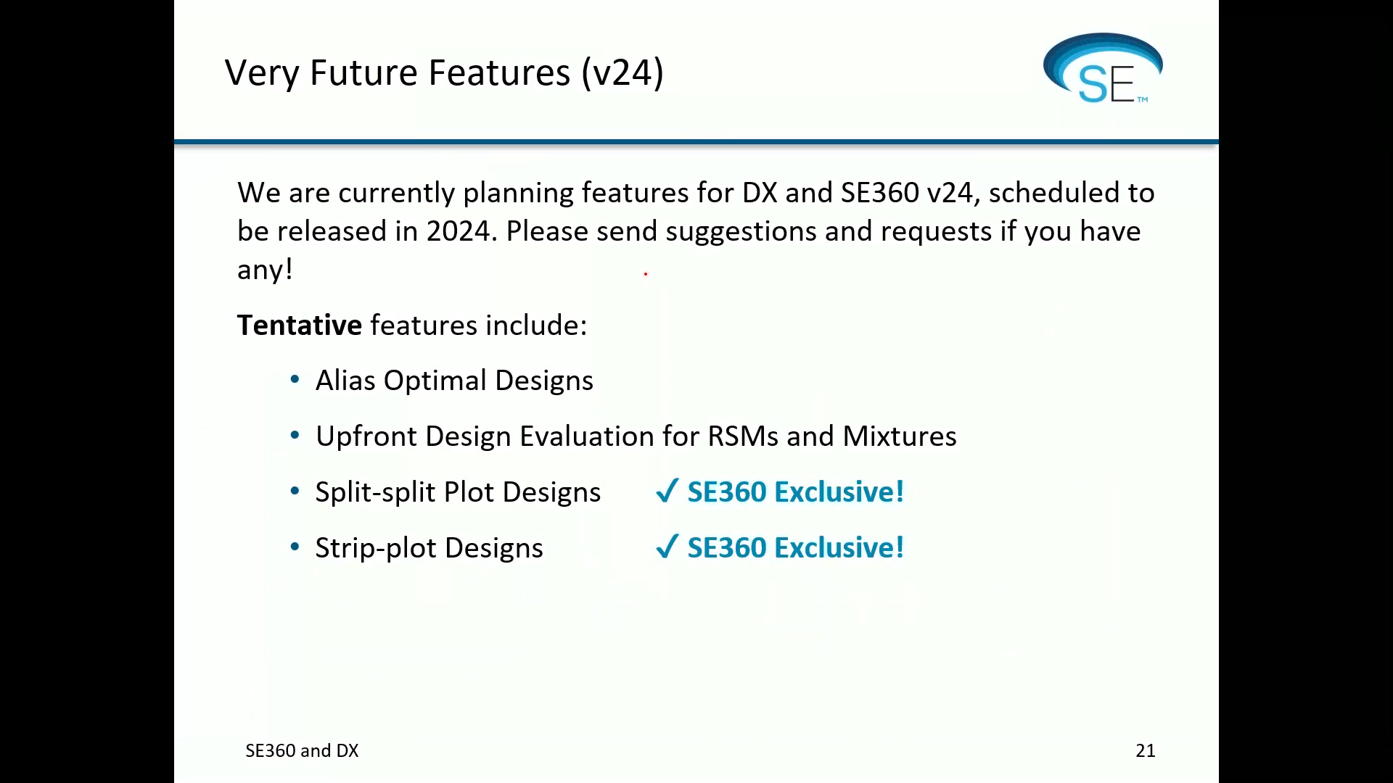
key(Left)
key(Left)
key(Left)
key(Left)
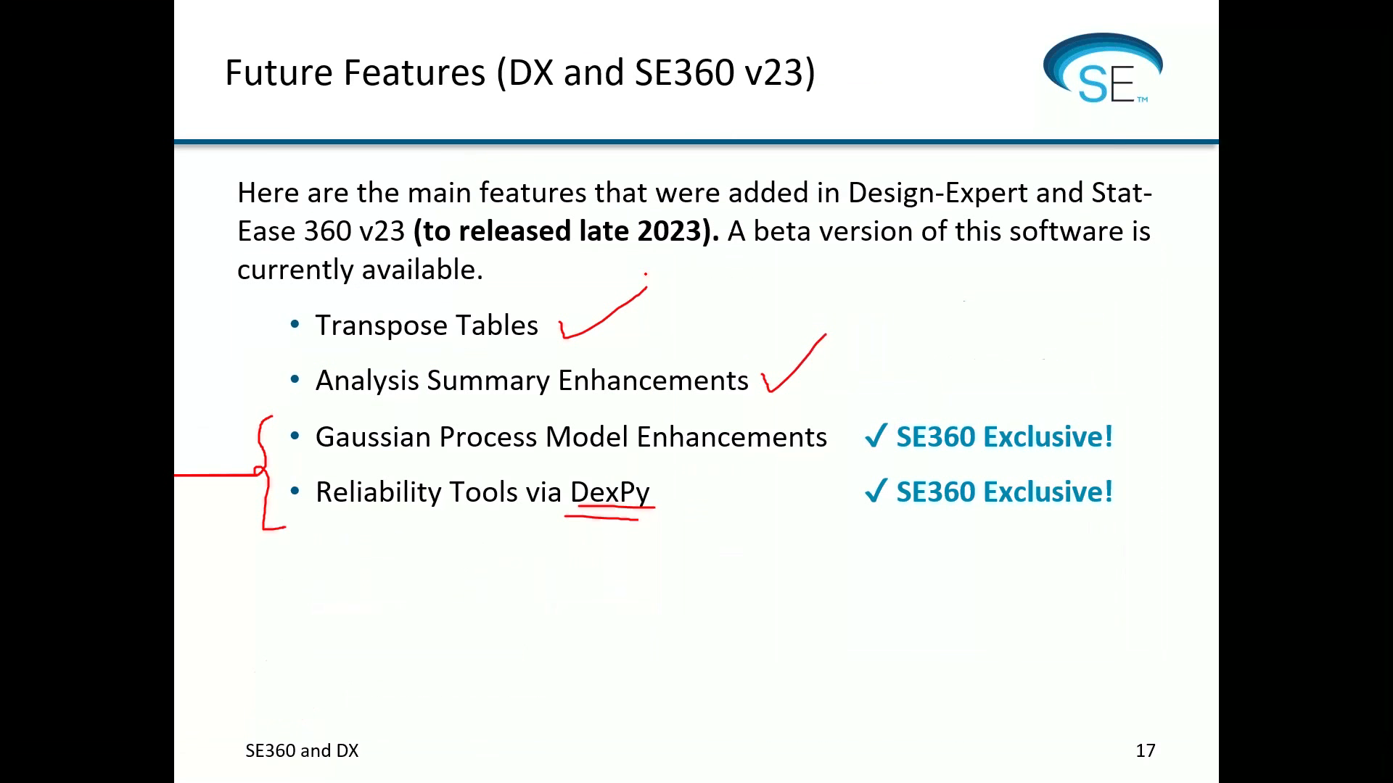